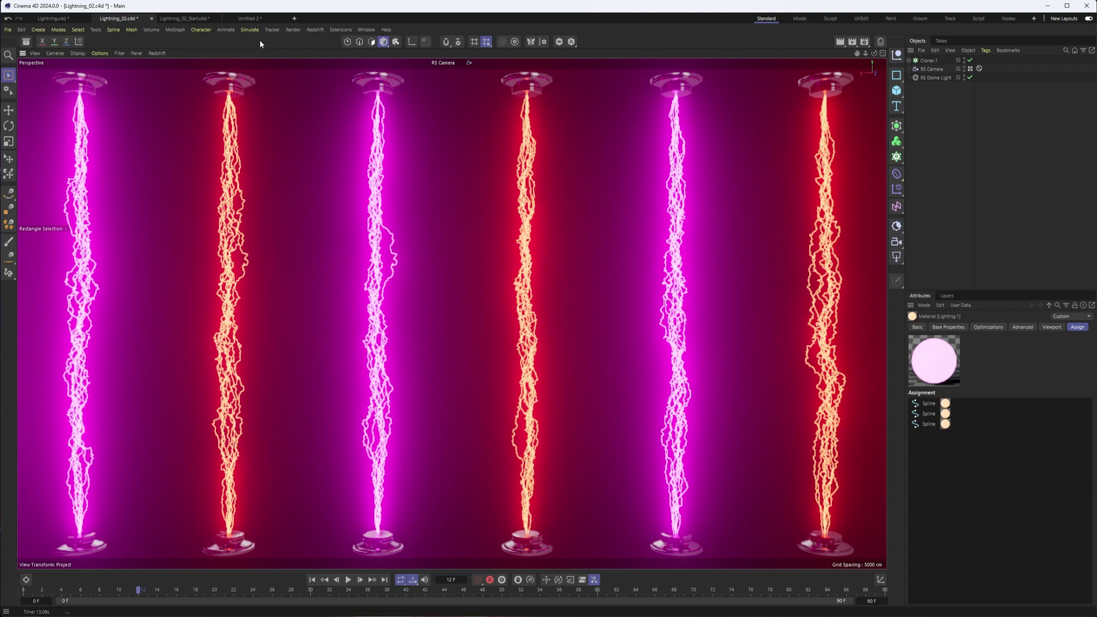
- In the Lightning_02_Start project, draw a straight vertical Bezier spline between the upper and lower pipe caps in the Right view
left_click(200, 20)
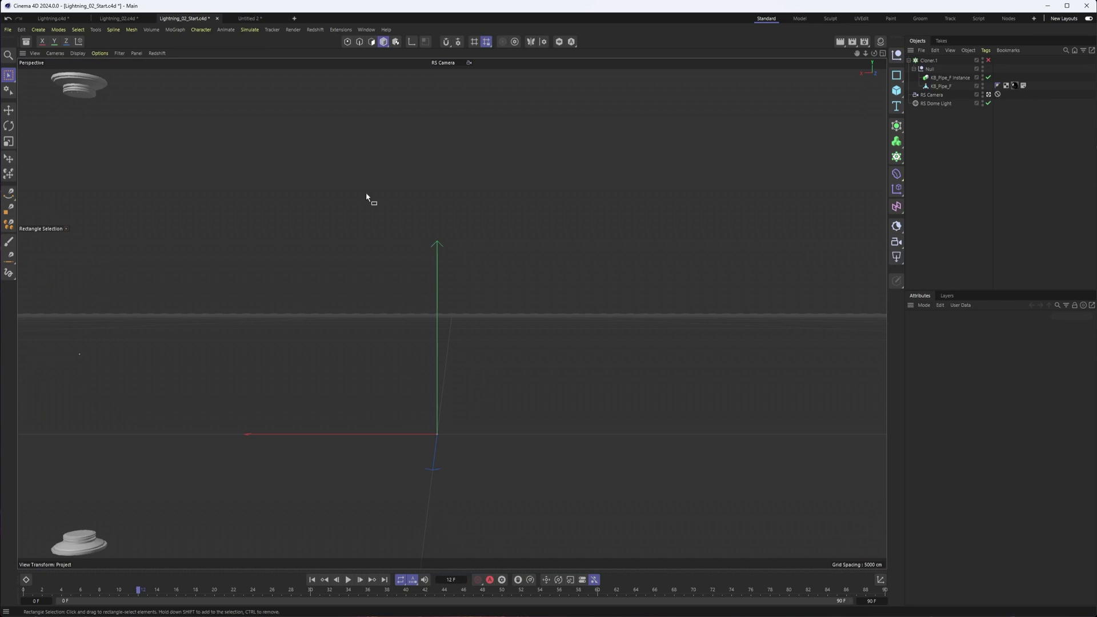
left_click(881, 57)
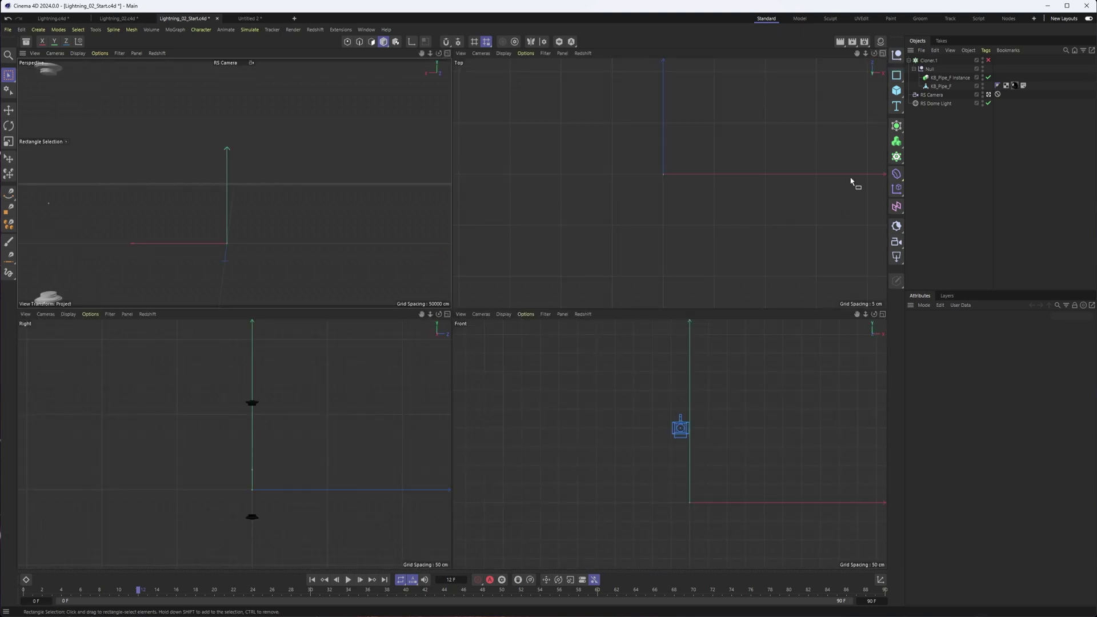
left_click(448, 314)
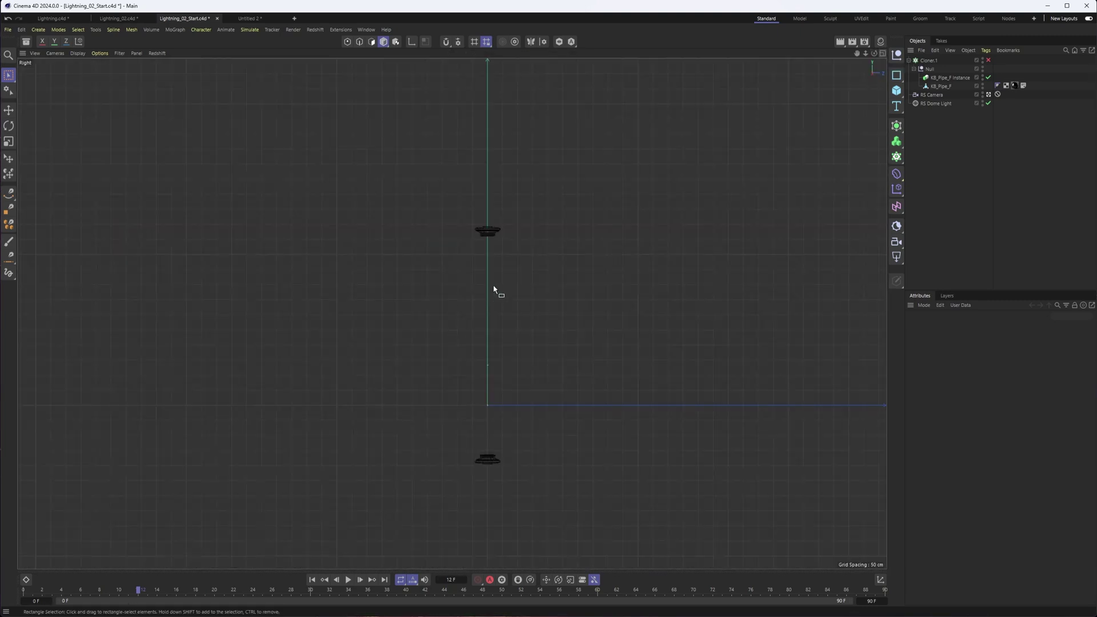
scroll(499, 413, "up", 5)
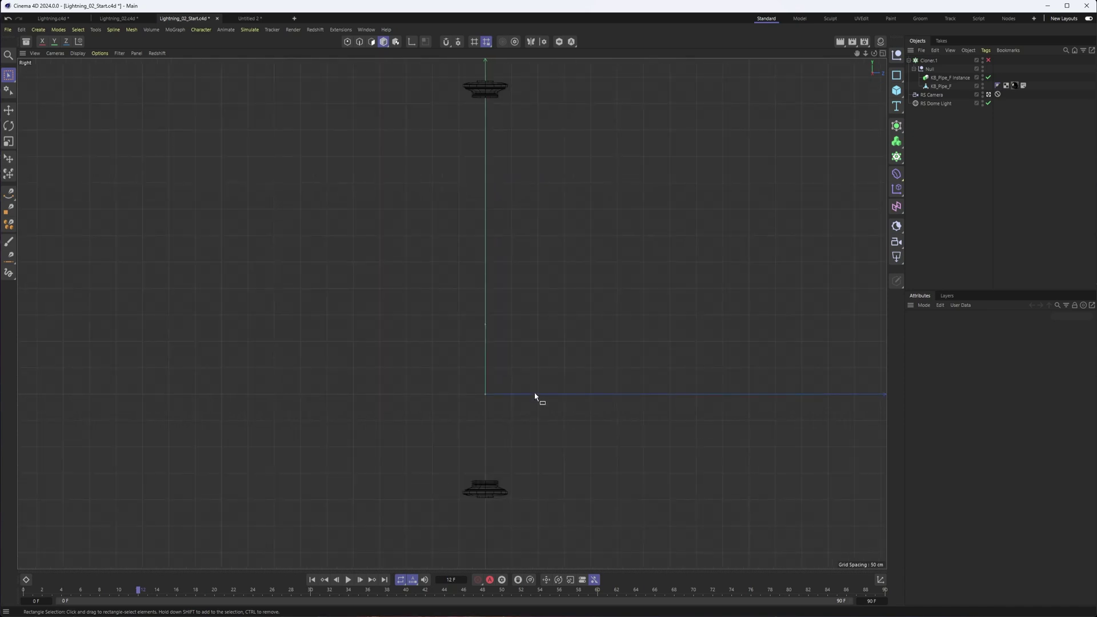
left_click(10, 194)
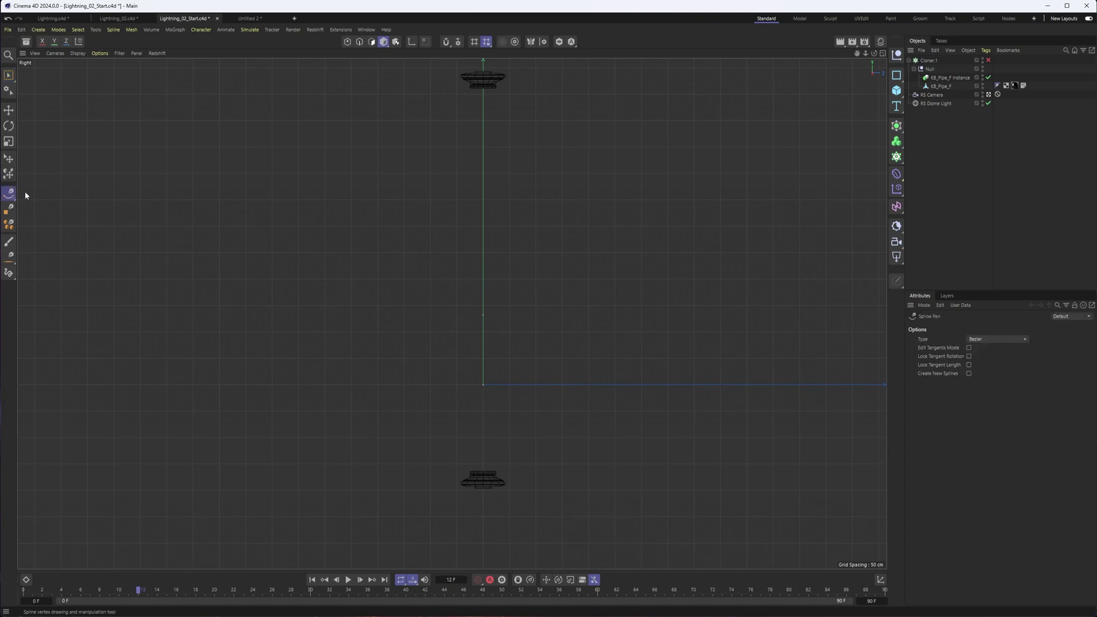
left_click(485, 86)
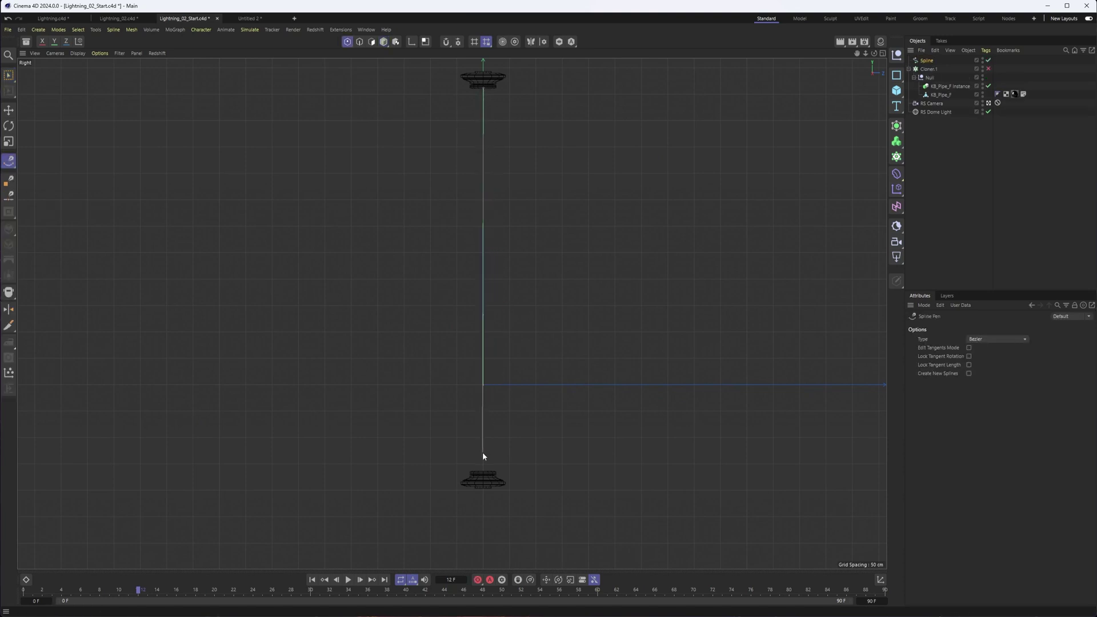
left_click(485, 474)
key("0")
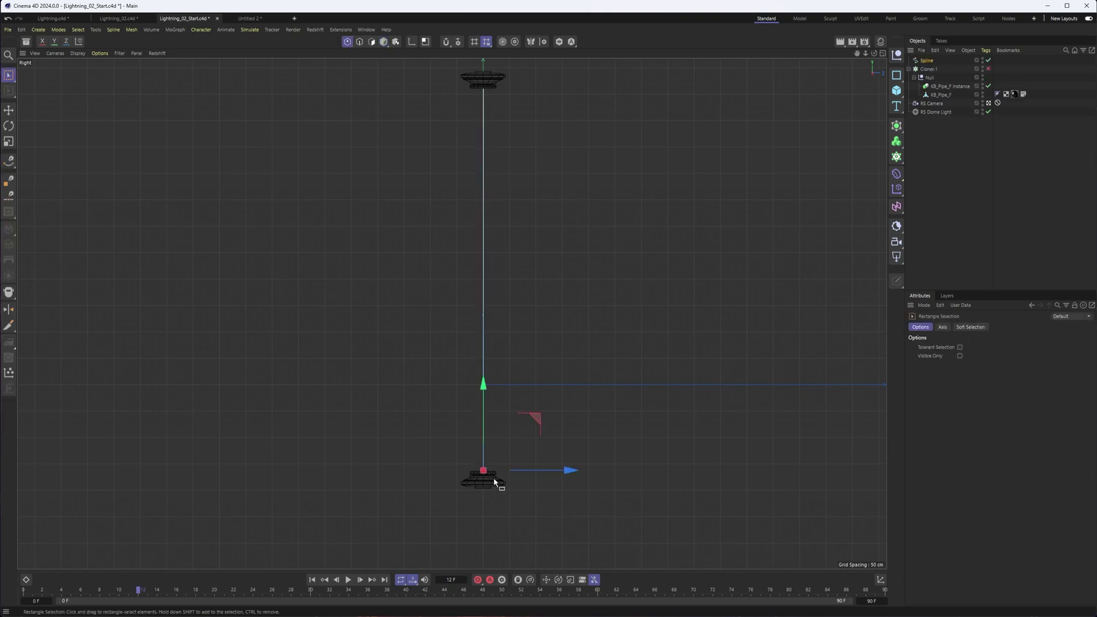
left_click(484, 87)
key("F1")
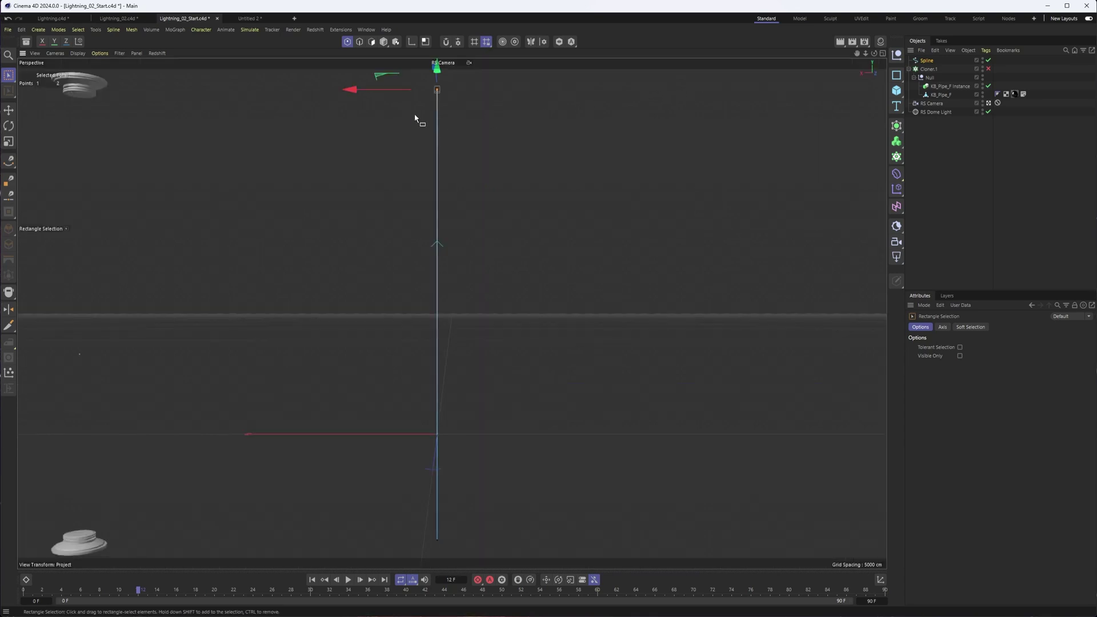
- Move the whole spline along X in the Top view to line up with the pipe pair, and enable the Cloner
left_click(384, 41)
key("F4")
key("F2")
scroll(392, 312, "down", 5)
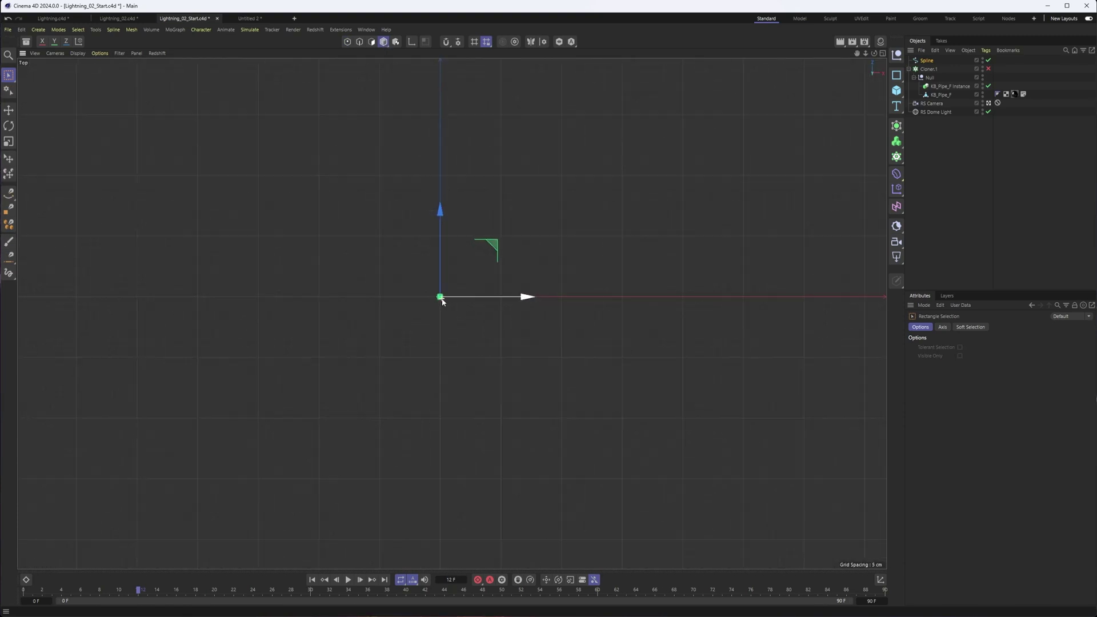
middle_click_drag(594, 306, 512, 306)
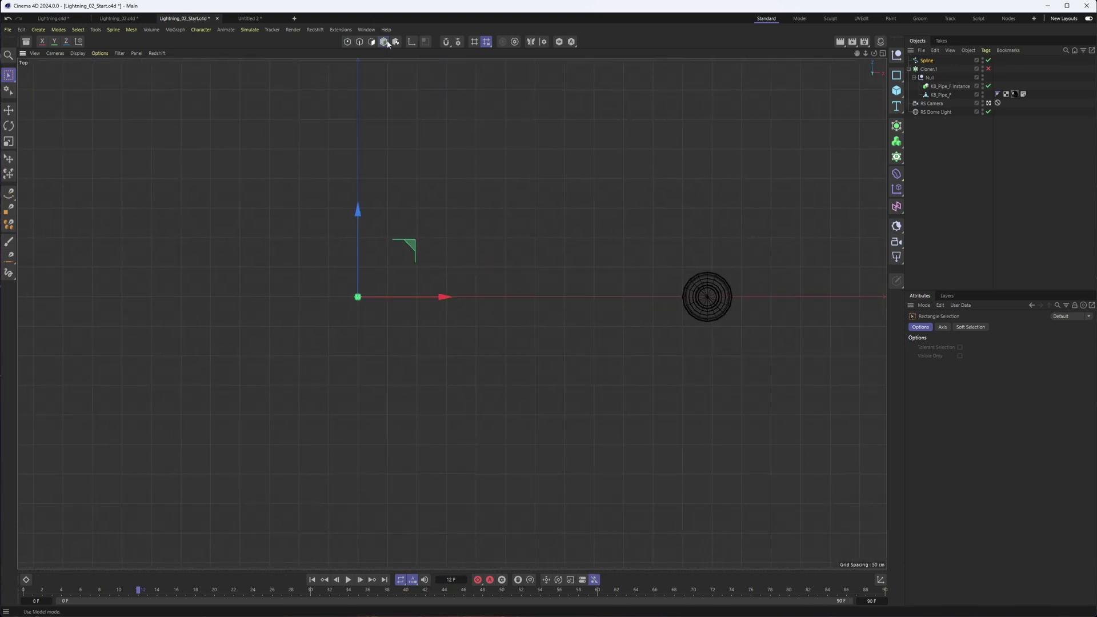
left_click_drag(440, 297, 779, 309)
key("F1")
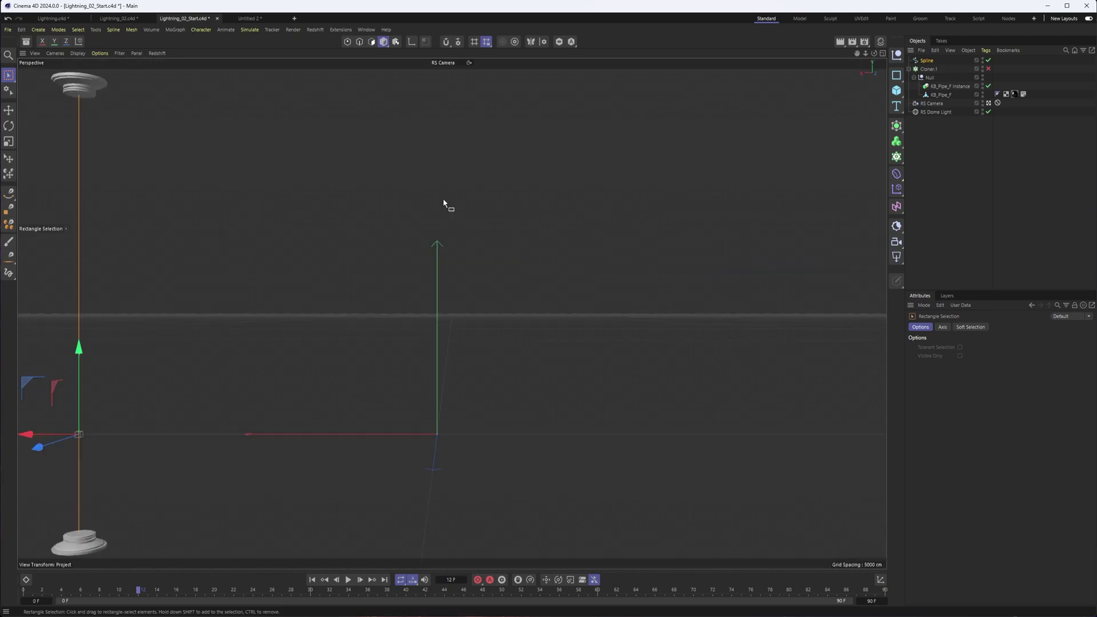
left_click(989, 69)
left_click(980, 156)
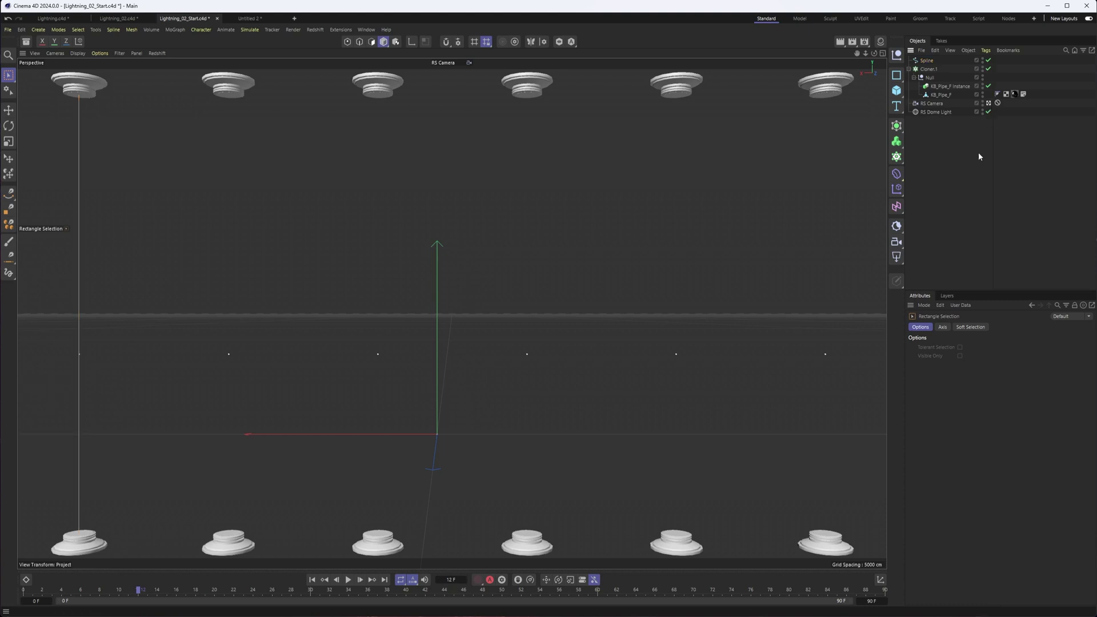
- Find the Electric Spline Modifier in the asset library and add it as a child of the spline
left_click(932, 64)
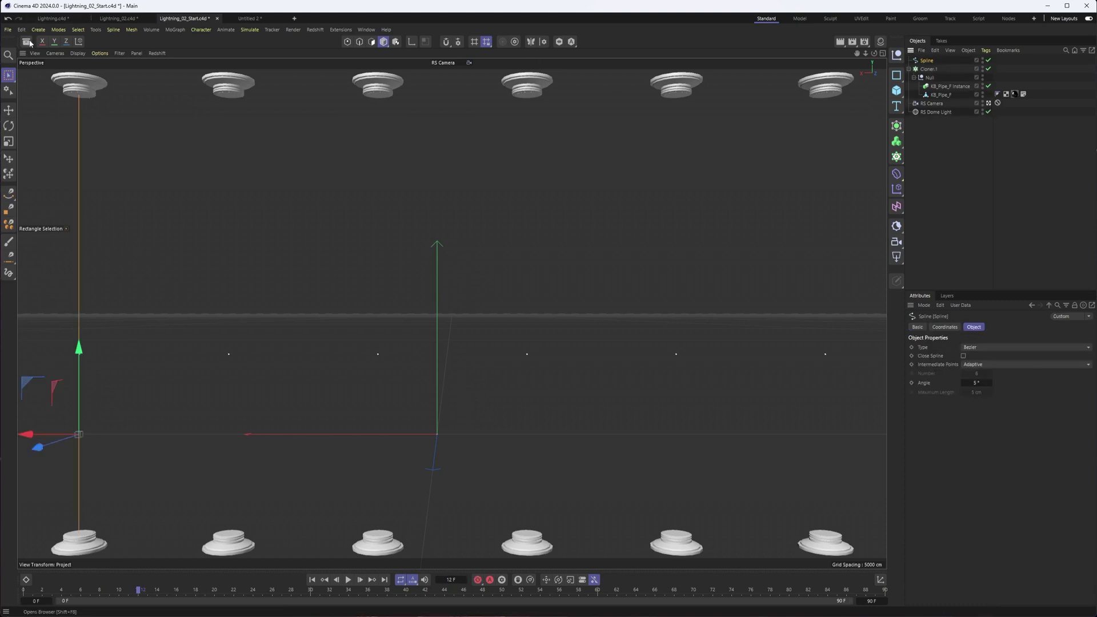
left_click(26, 41)
left_click(86, 85)
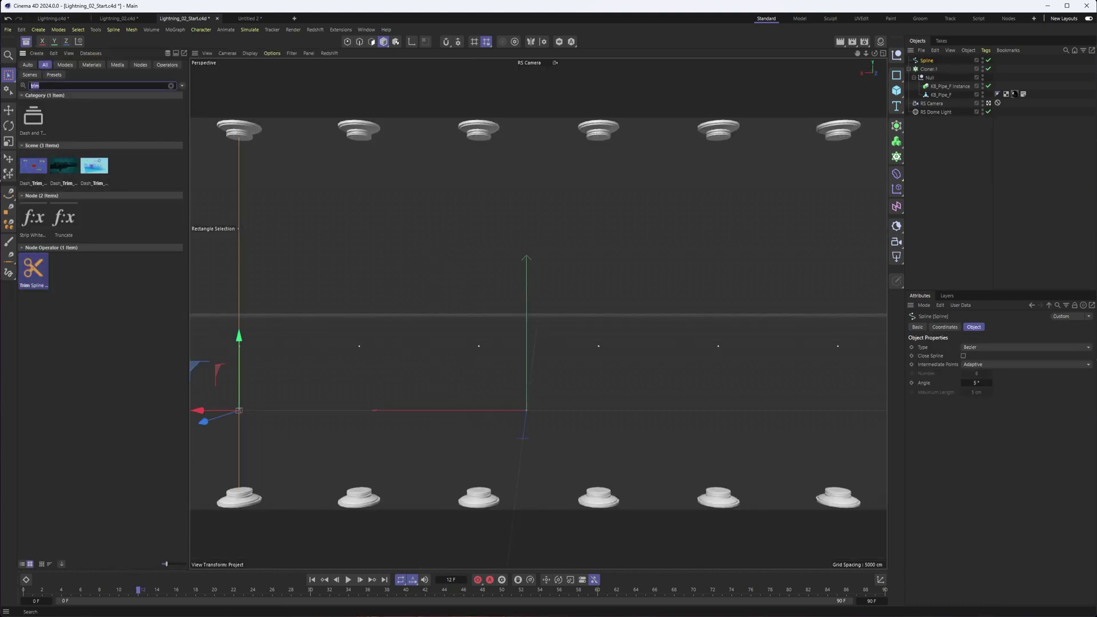
type("electr")
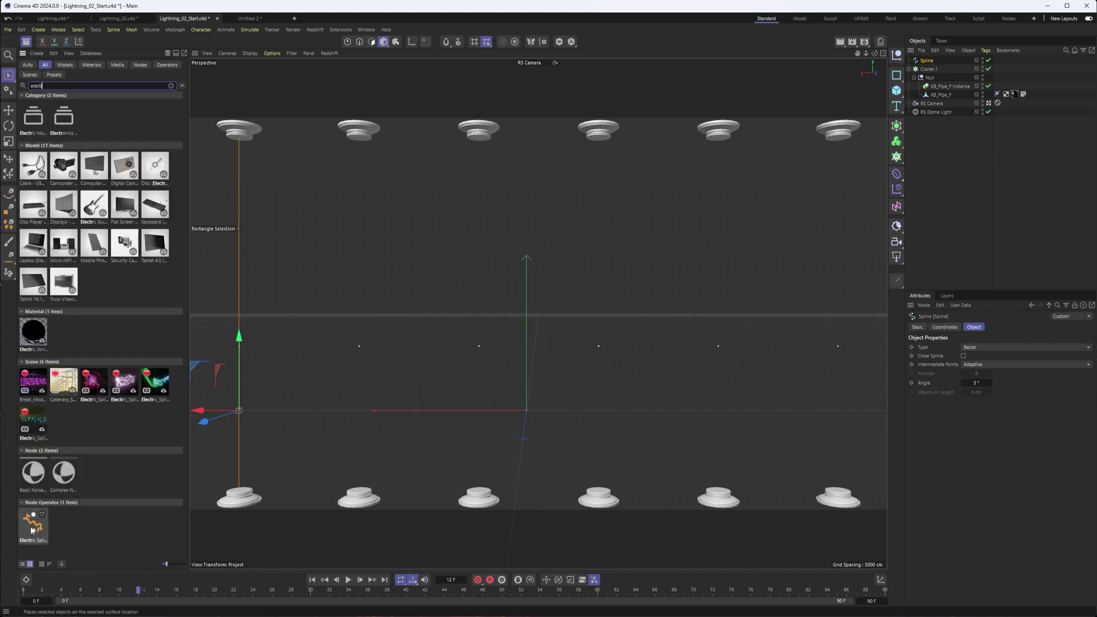
left_click_drag(32, 531, 927, 64)
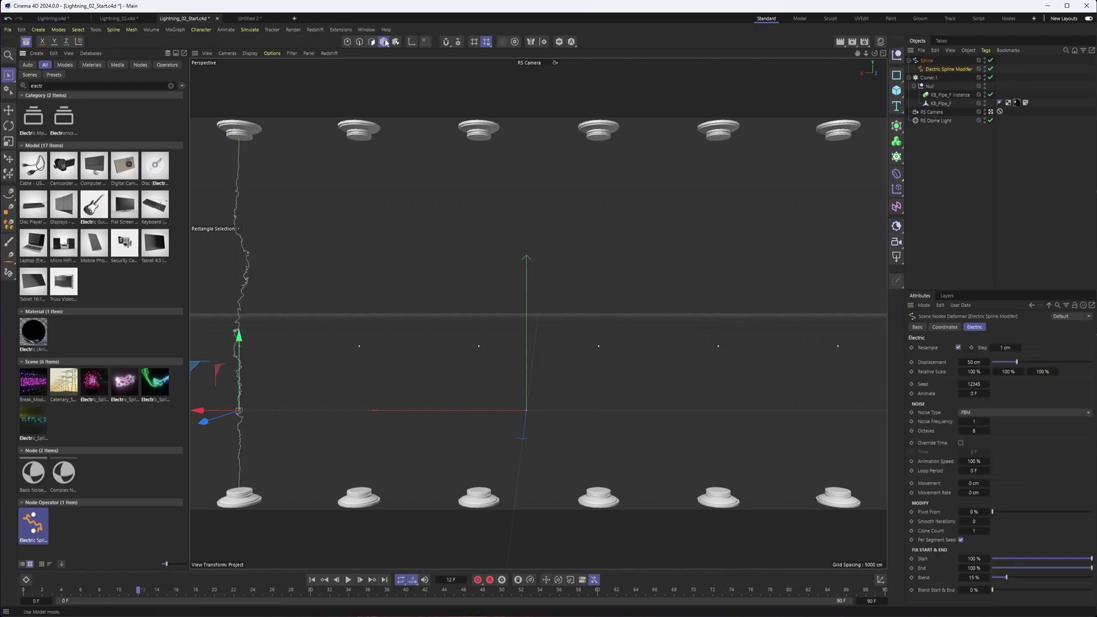
key("shift+F8")
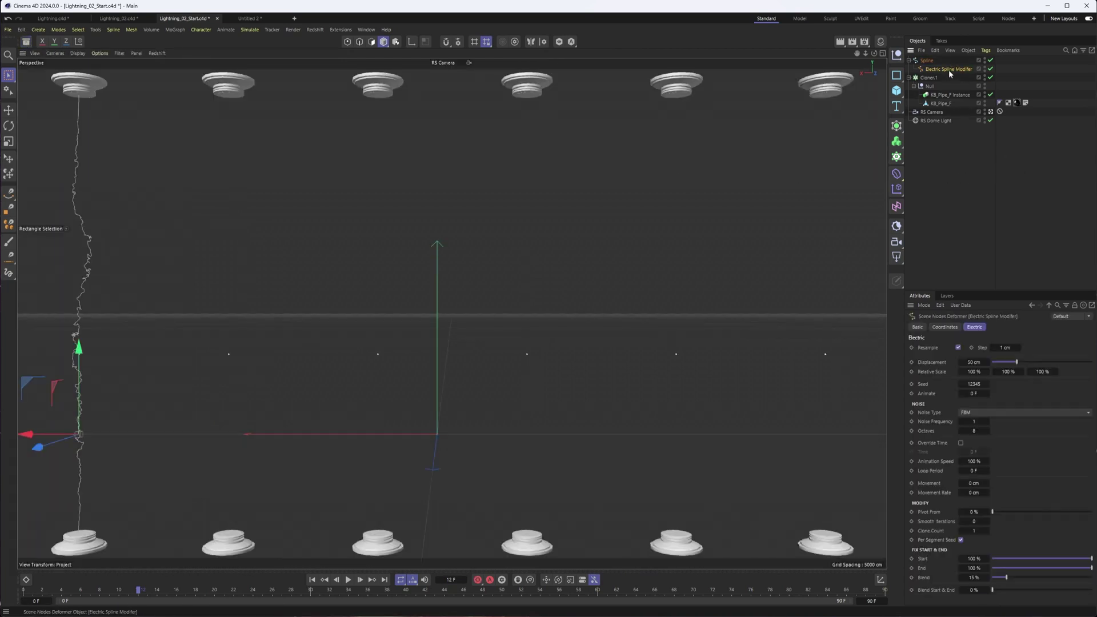
- Place the spline with its modifier inside the Cloner's Null and play the animation to preview the cloned lightning
left_click_drag(927, 60, 924, 67)
left_click_drag(923, 61, 948, 92)
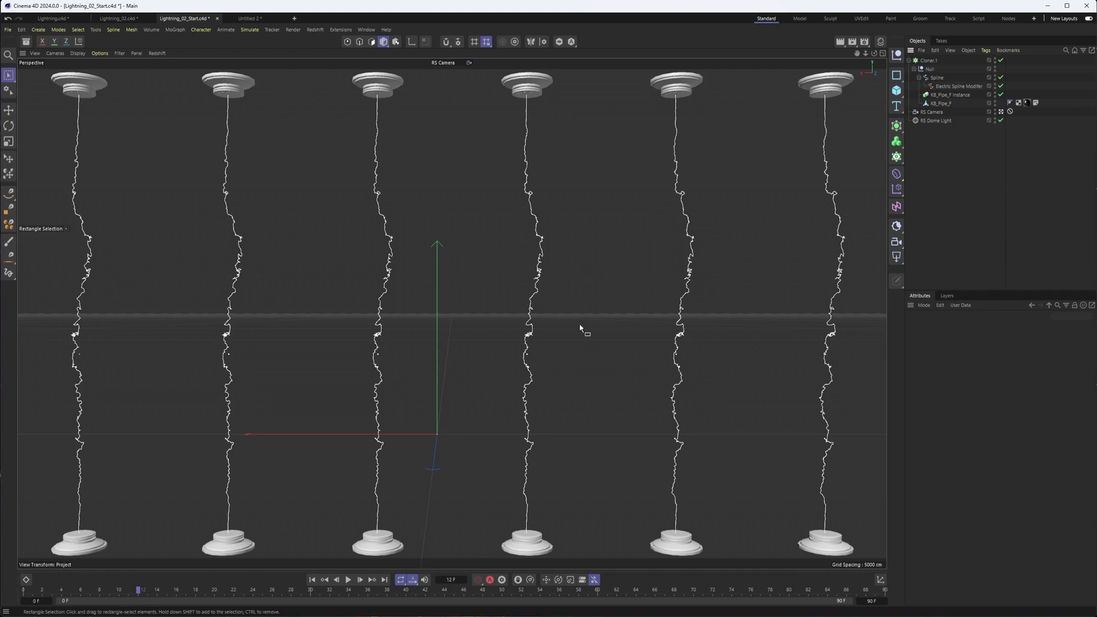
left_click(348, 581)
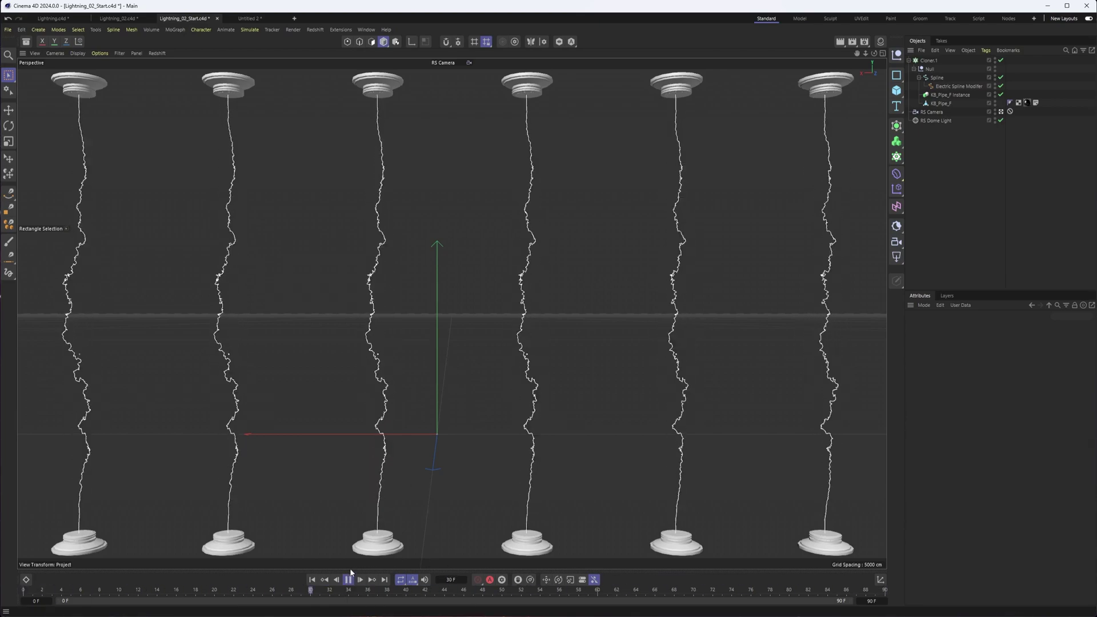
left_click(349, 580)
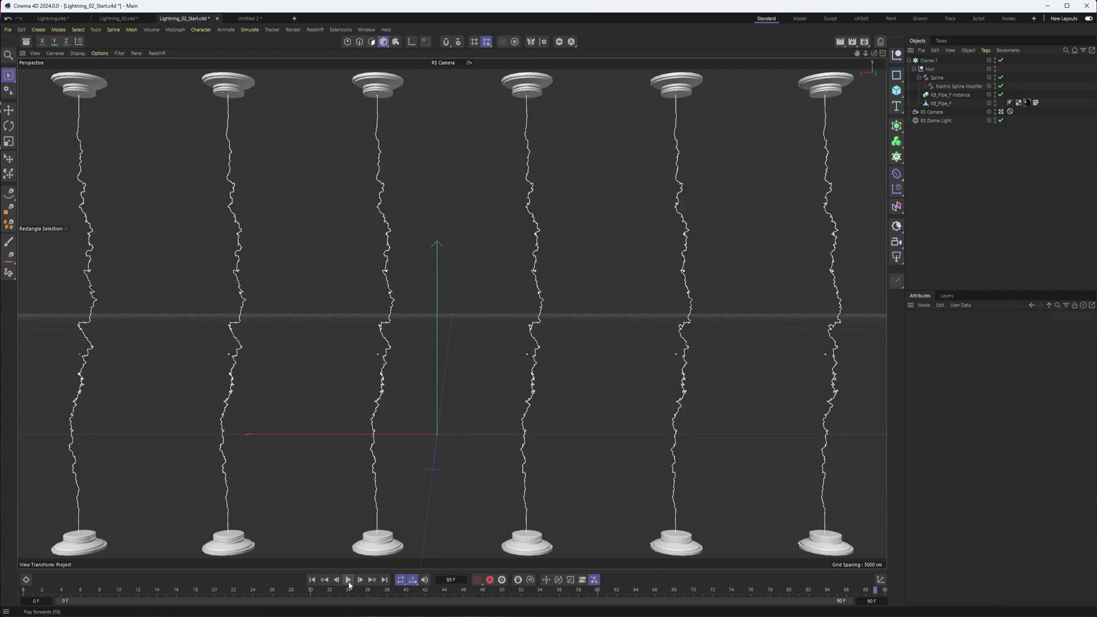
- Try a resample step of 6 cm on the Electric Spline Modifier, and undo it
left_click(947, 87)
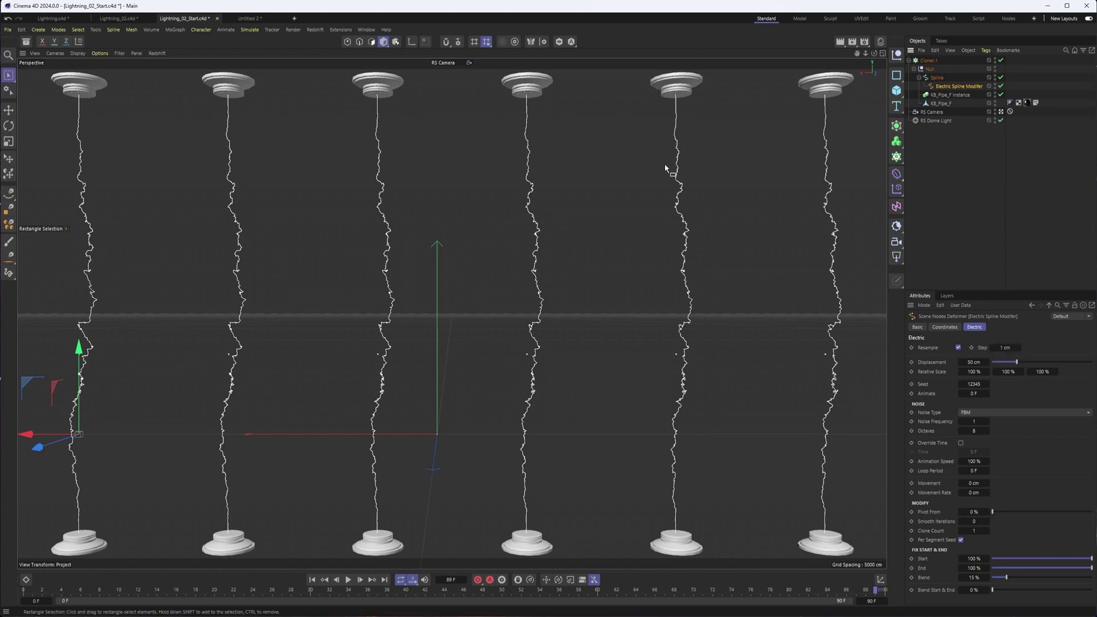
left_click_drag(1014, 347, 1020, 350)
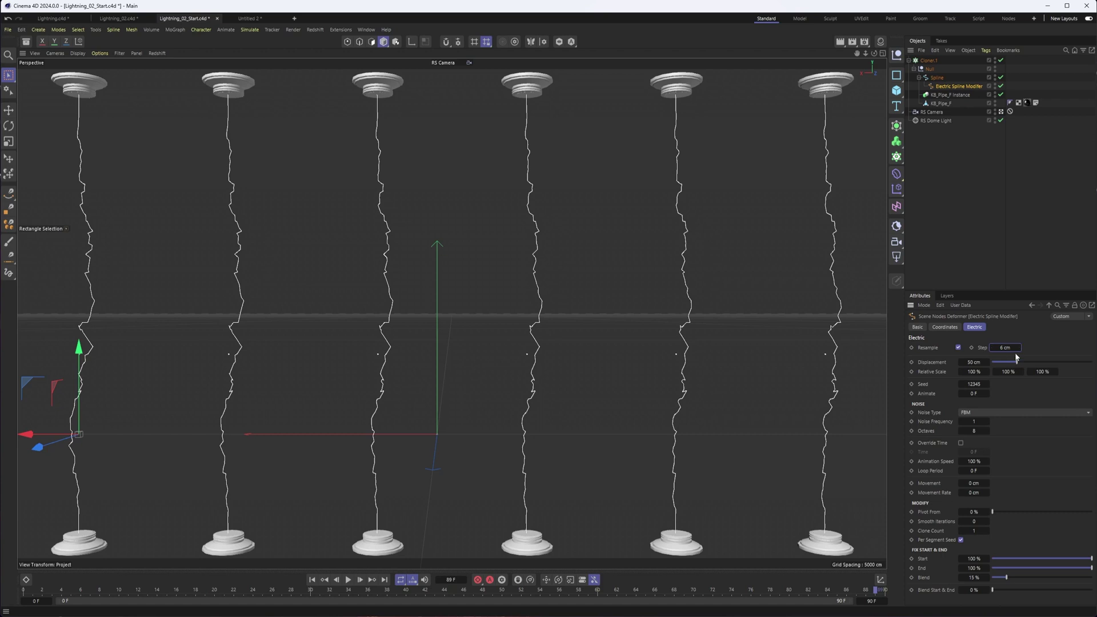
key("ctrl+z")
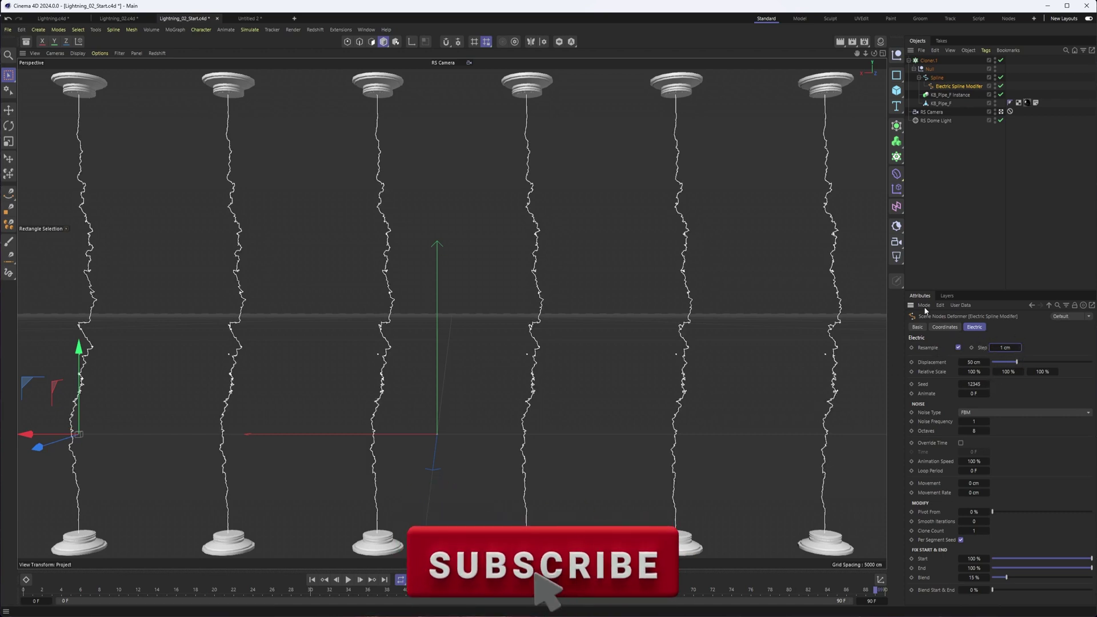
- Set the Electric Spline Modifier's displacement to 91 cm while the animation plays, and stop playback
key("F8")
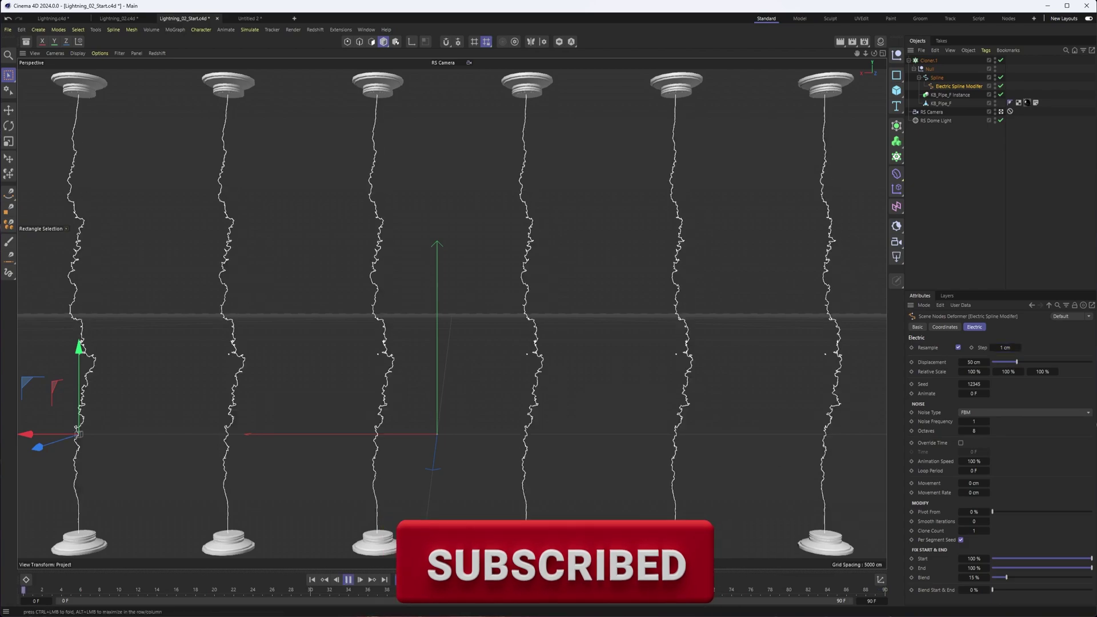
left_click_drag(1017, 362, 1038, 364)
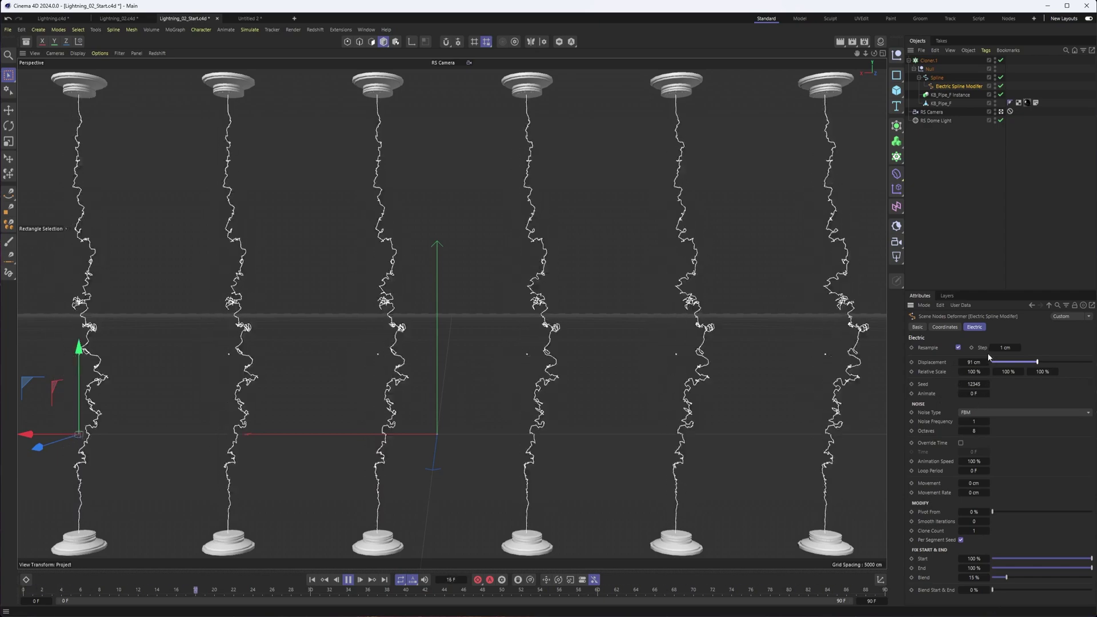
left_click(349, 580)
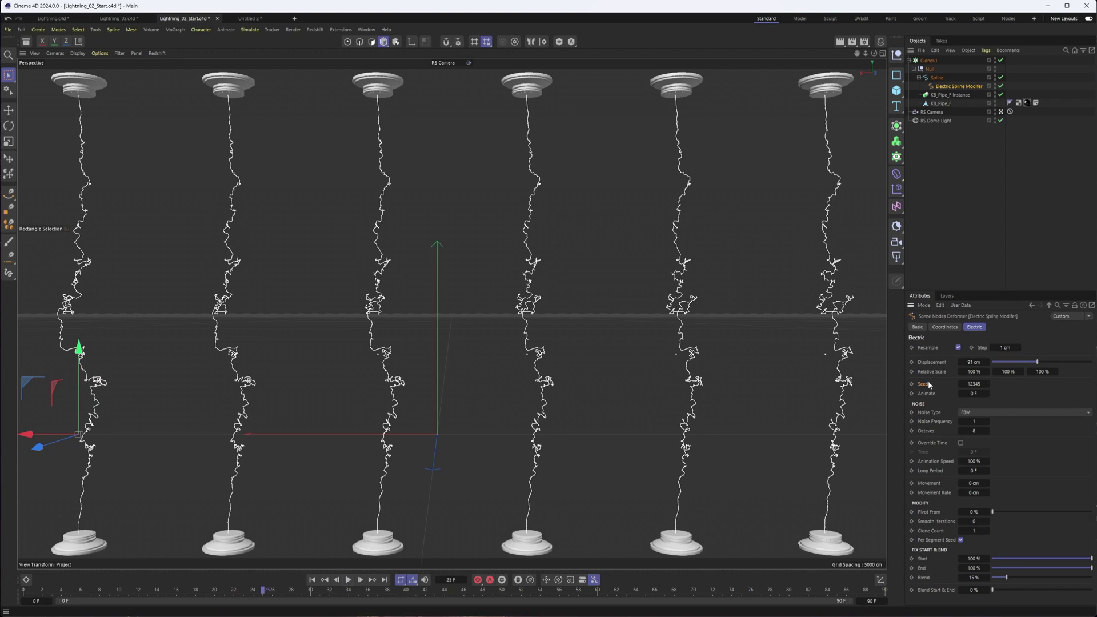
- Duplicate the Null with the pipes and spline twice inside the Cloner
left_click(929, 69)
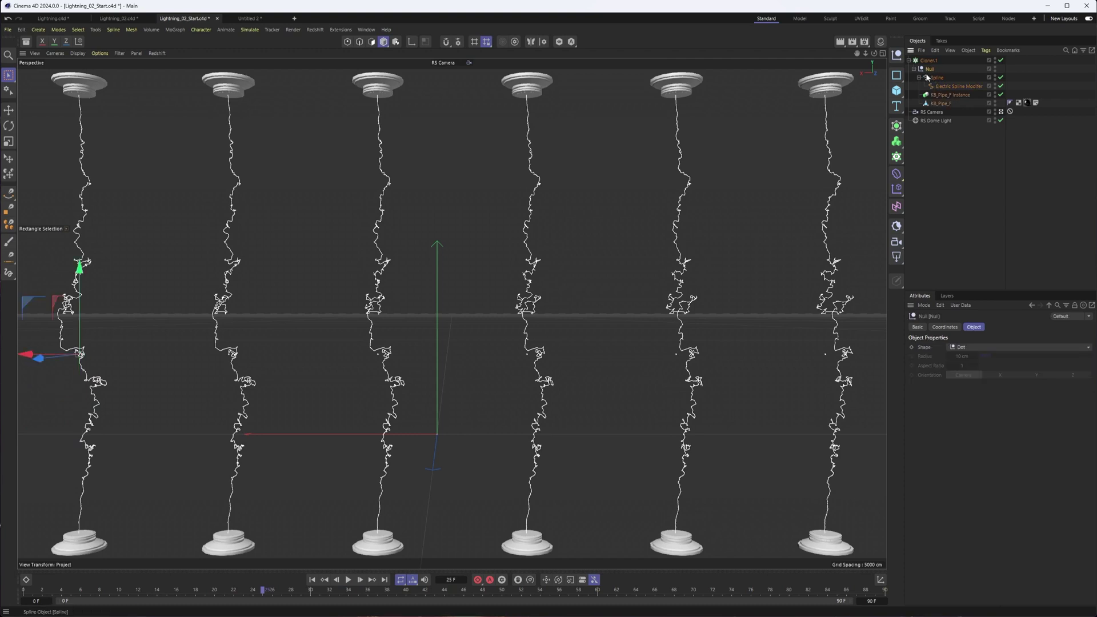
left_click(914, 69)
left_click_drag(927, 69, 929, 89, "ctrl")
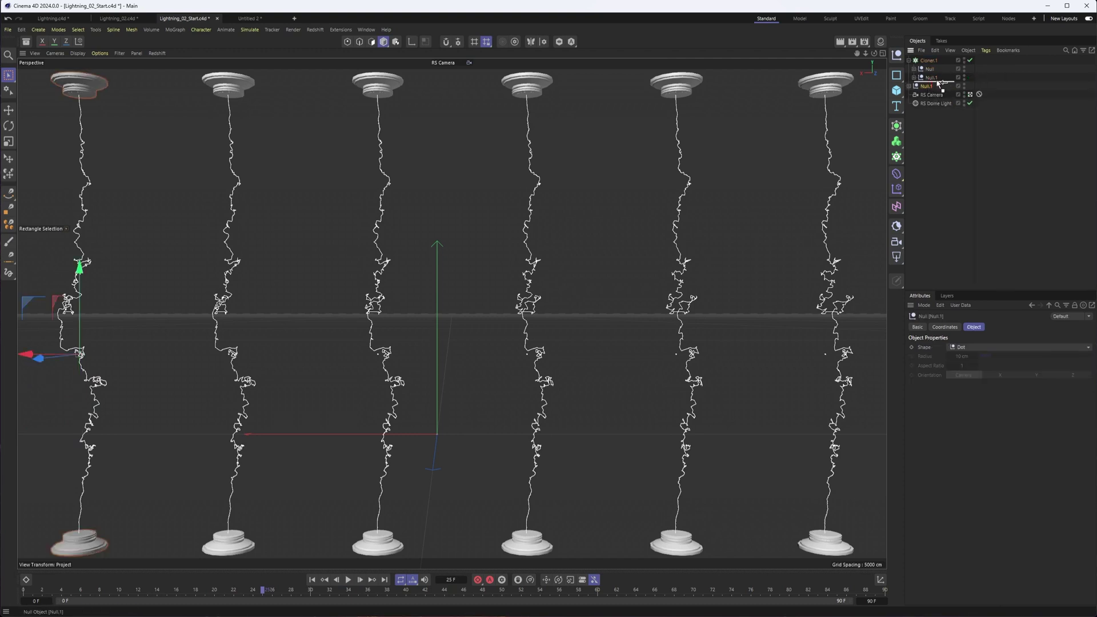
- Give the Electric Spline Modifiers in the Nulls different seeds, with 12401 in the first and 12468 in the last
left_click(914, 70)
left_click(914, 112)
left_click(914, 155)
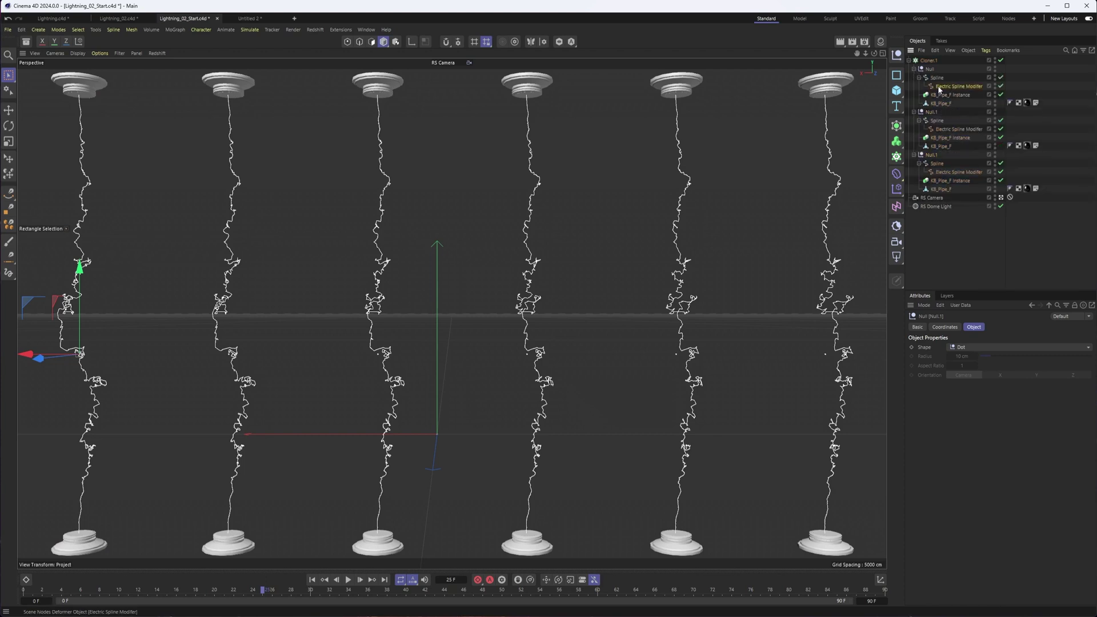
left_click(949, 86)
left_click_drag(979, 391, 999, 381)
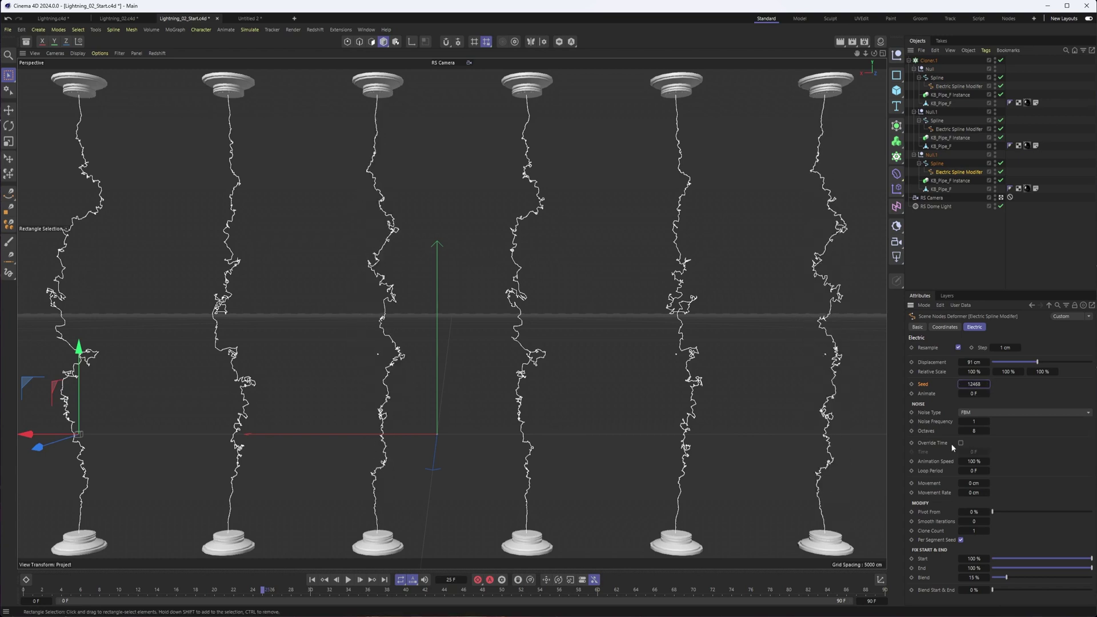
- Delete the two duplicated Nulls from the Cloner
left_click(931, 111)
left_click(931, 155, "ctrl")
key("Delete")
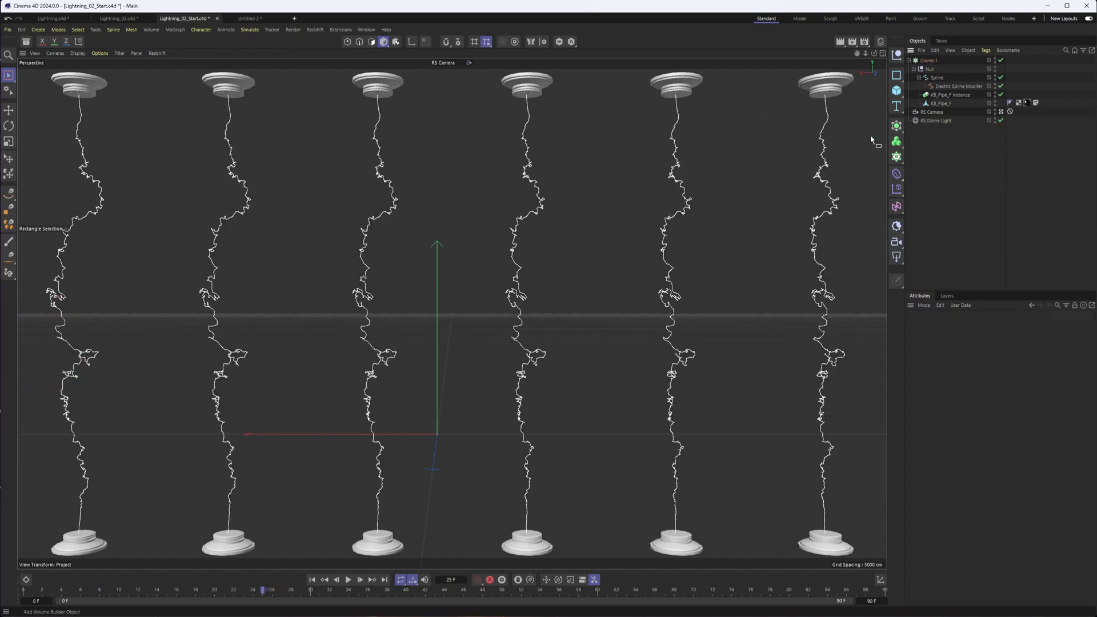
- Set the remaining Electric Spline Modifier's noise type to Cell
left_click(959, 86)
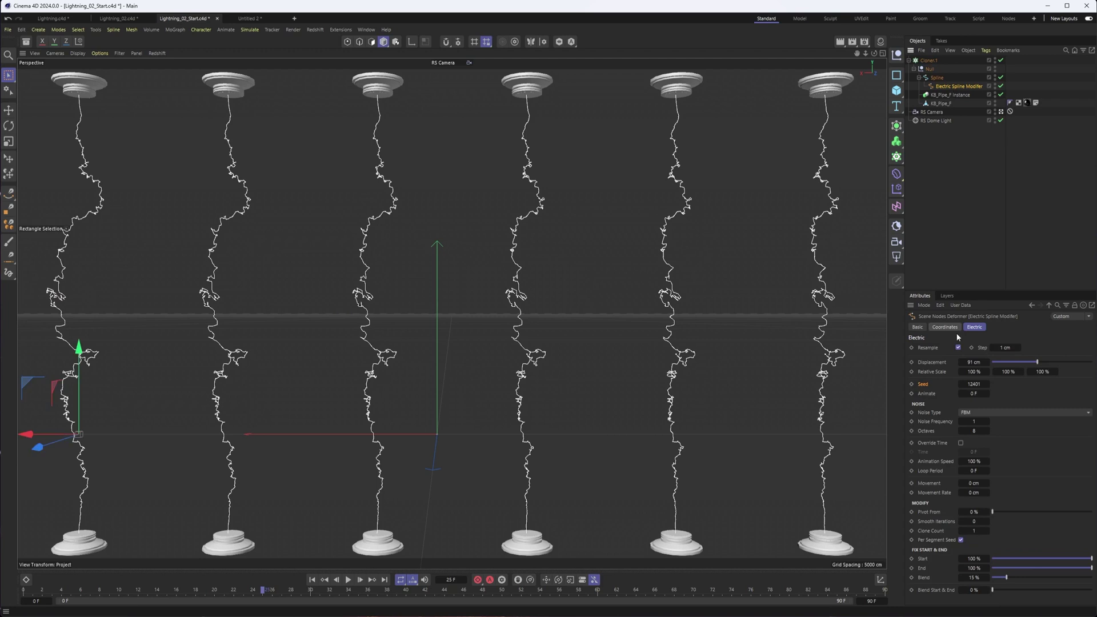
left_click(997, 414)
left_click(996, 461)
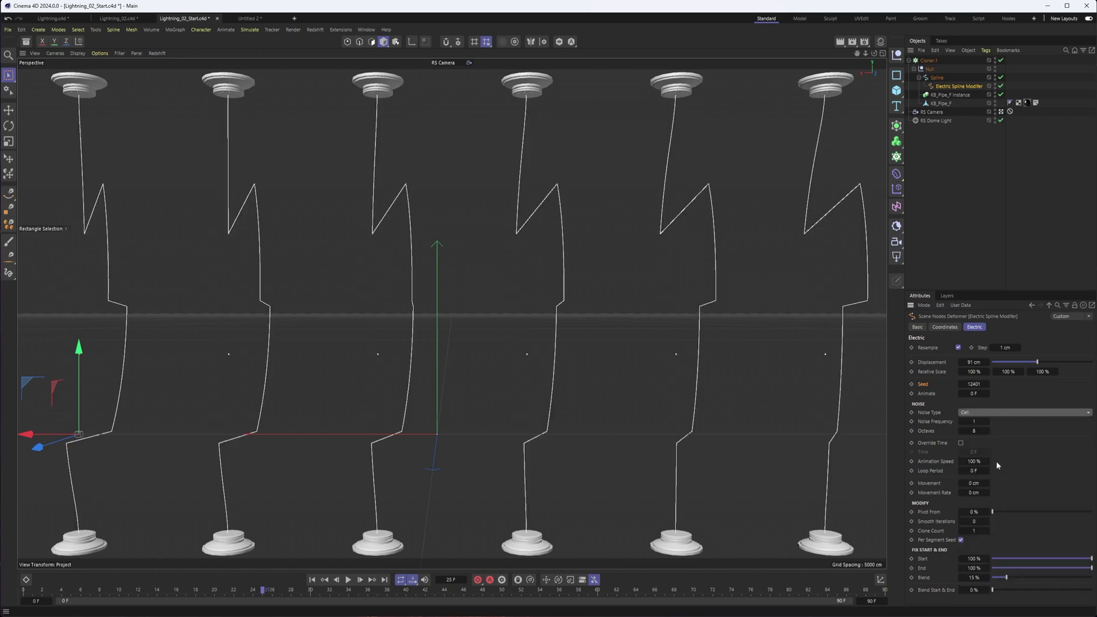
- Play the animation and set the Electric Spline Modifier's noise type to Dents
left_click(348, 580)
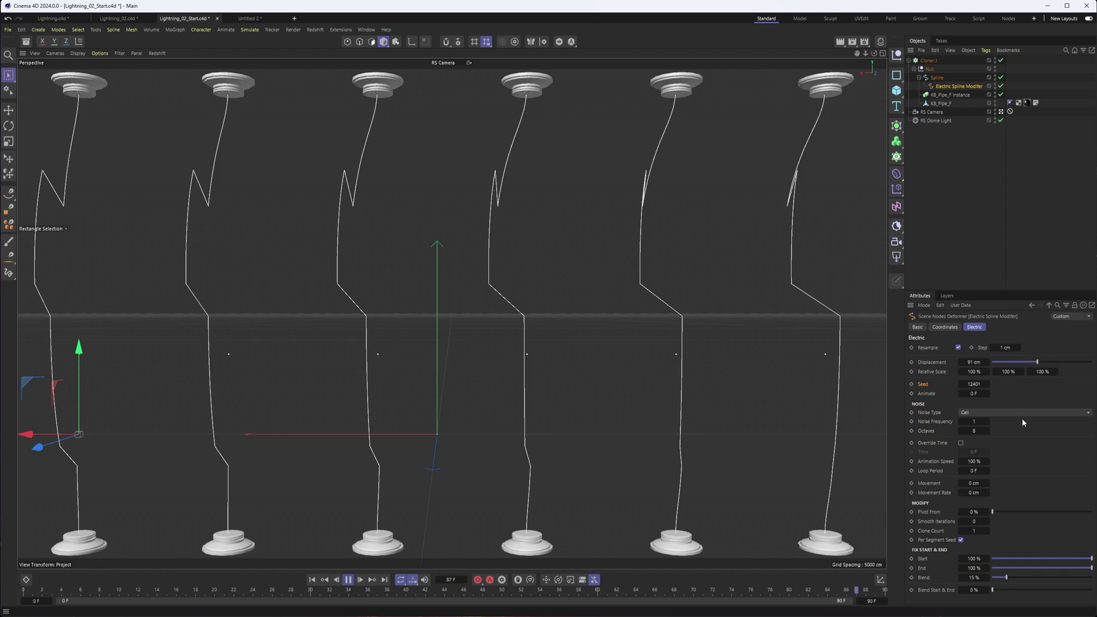
left_click(999, 413)
left_click(1006, 492)
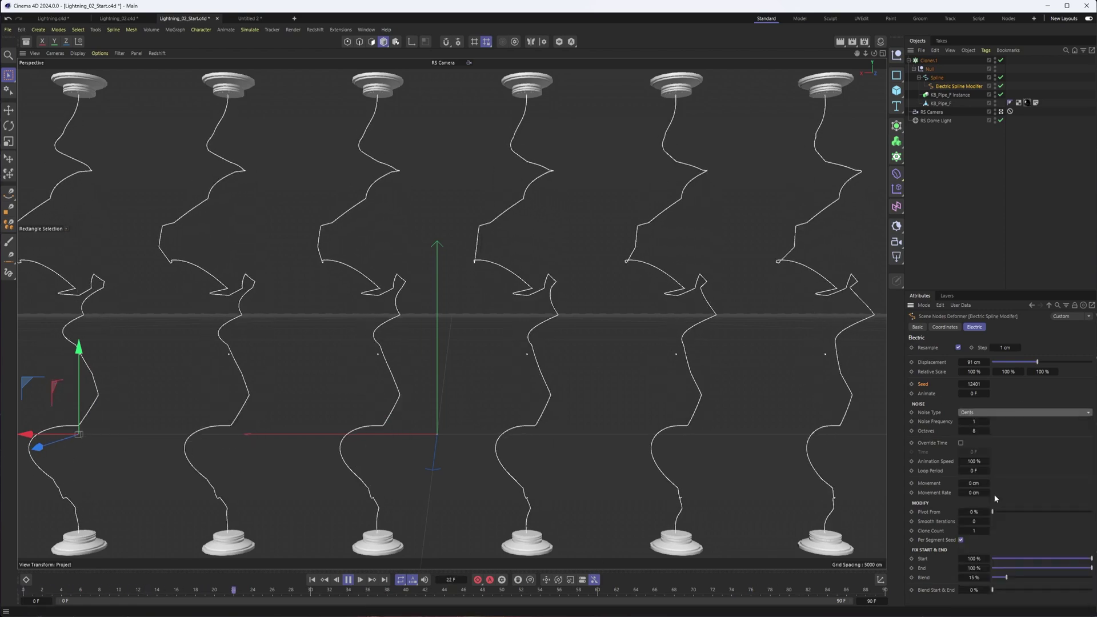
- Set the Electric Spline Modifier's noise type to Luka, watch the animation, and stop playback
left_click(1007, 412)
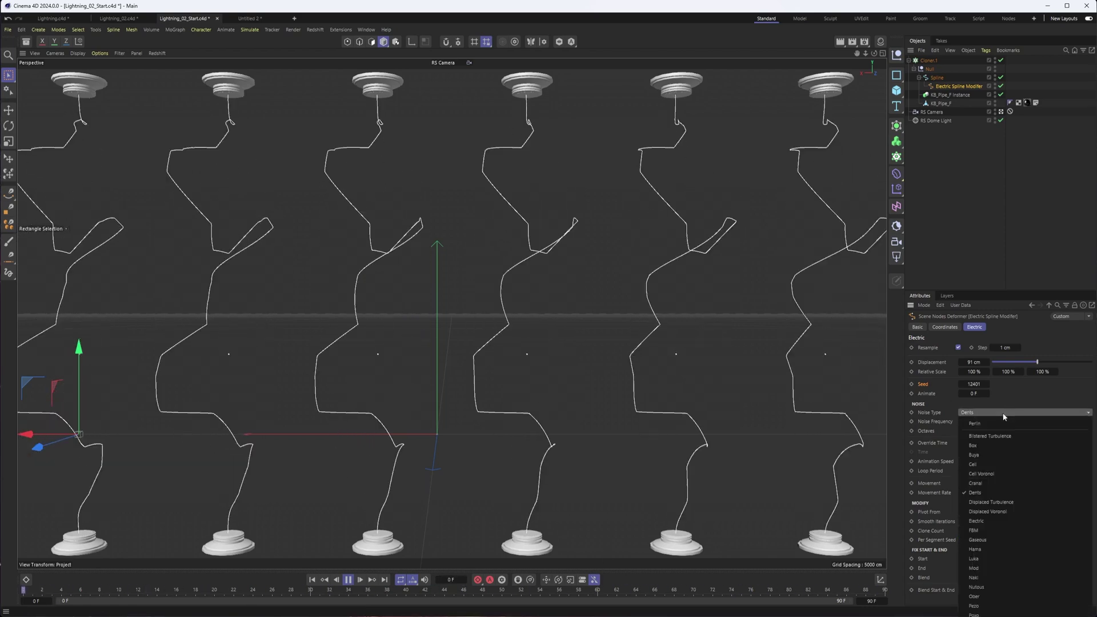
left_click(1006, 560)
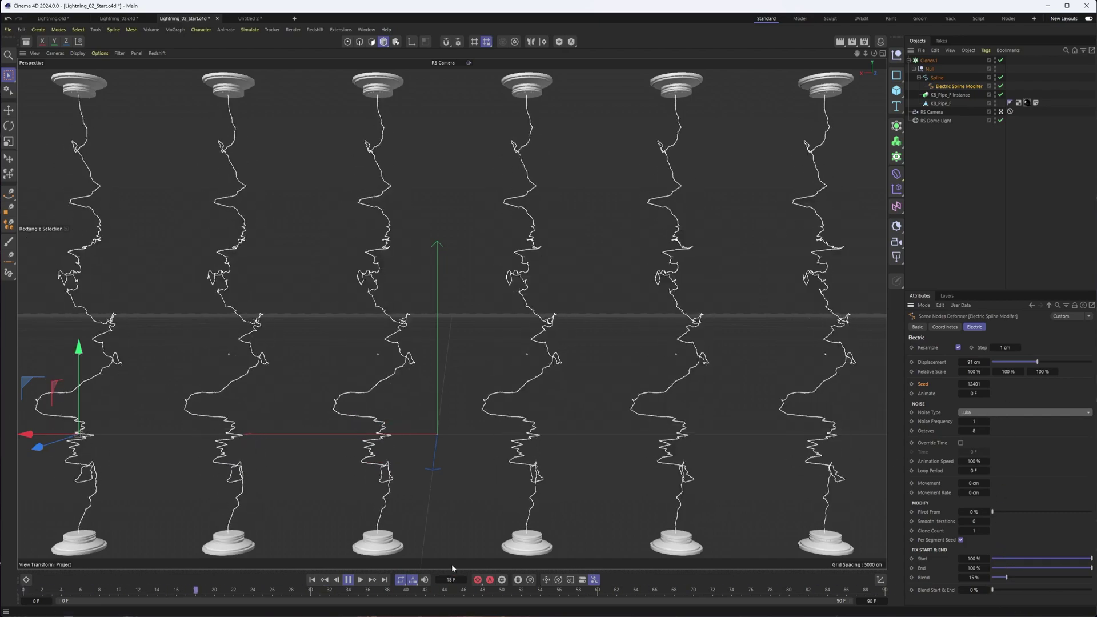
left_click(348, 580)
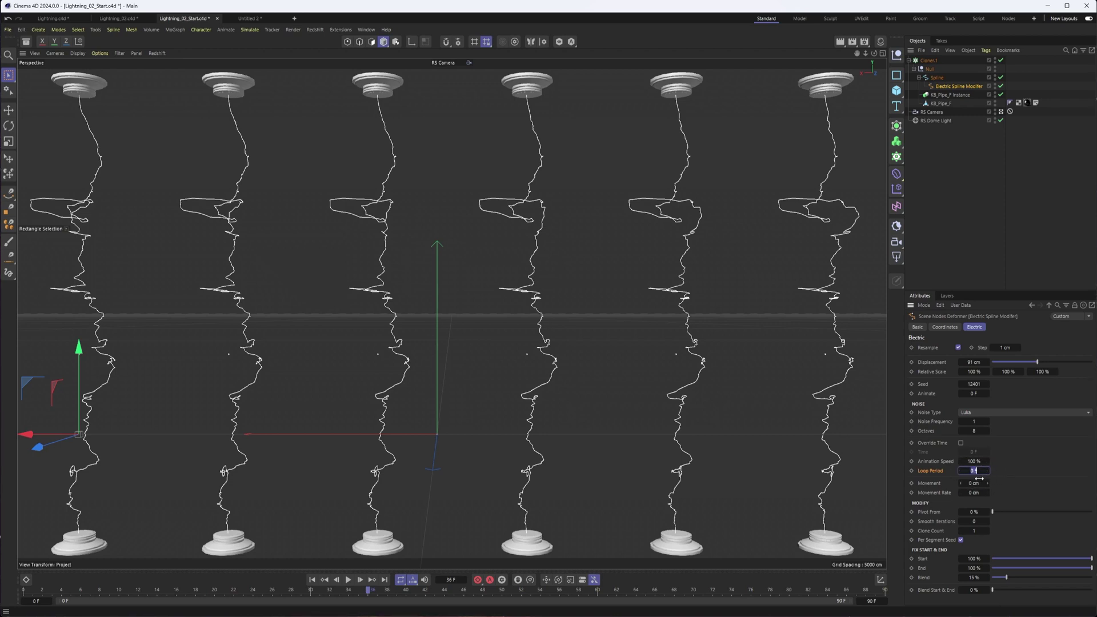
- Play the animation while setting the modifier's Pivot From to 51% and Smooth Iterations to 3
left_click(931, 483)
left_click_drag(1002, 512, 1041, 512)
left_click(348, 579)
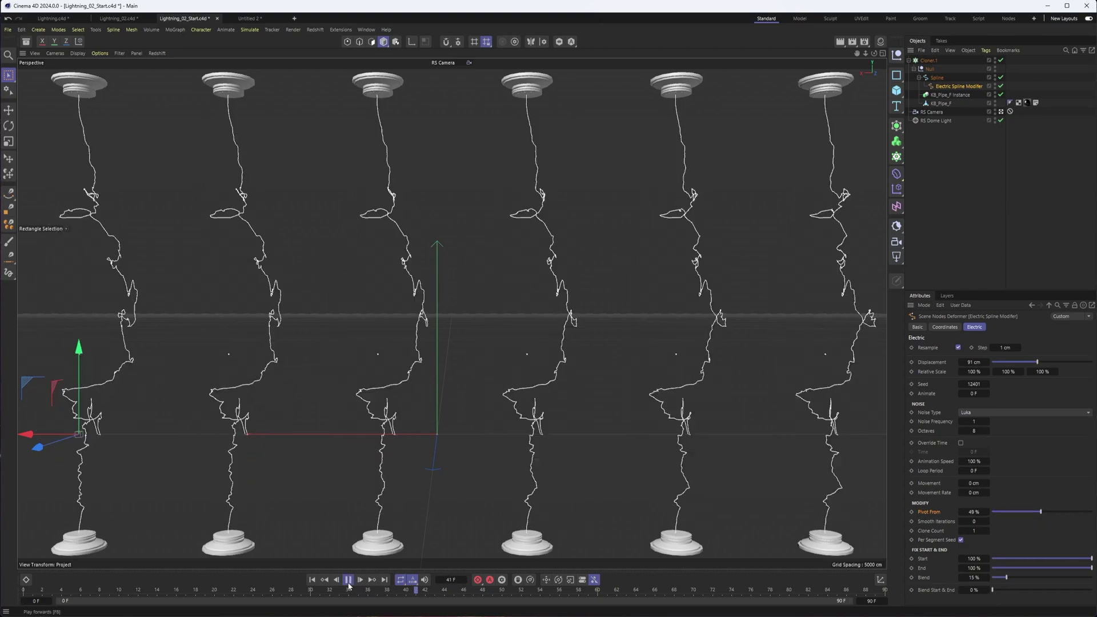
mouse_move(1030, 509)
left_mouse_down()
mouse_move(992, 516)
mouse_move(1045, 518)
left_mouse_up()
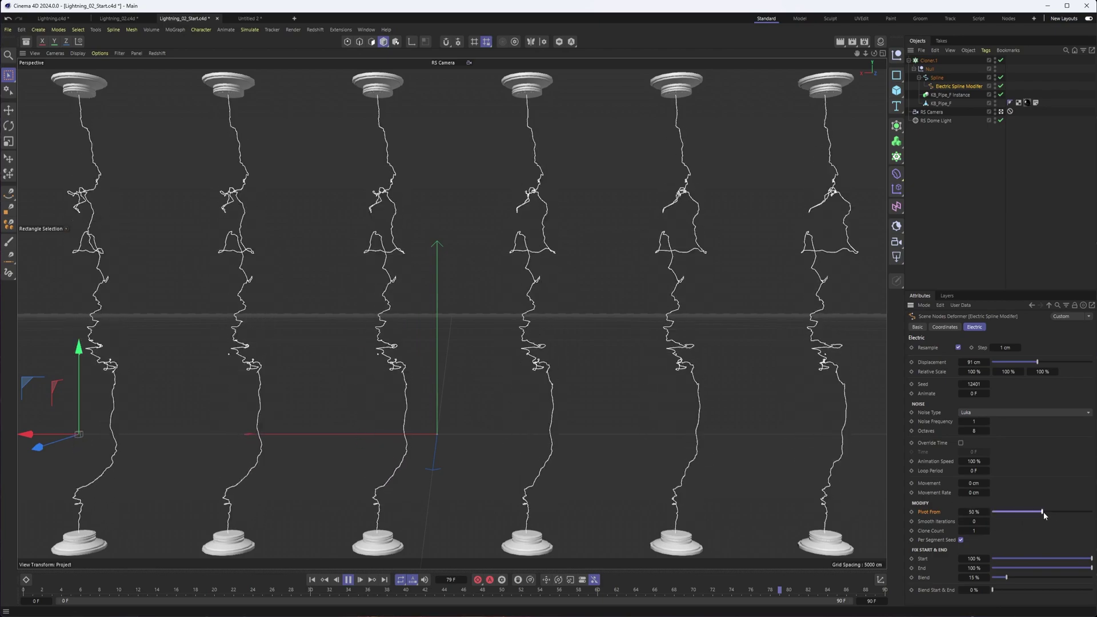
left_click(987, 521)
left_click(988, 521)
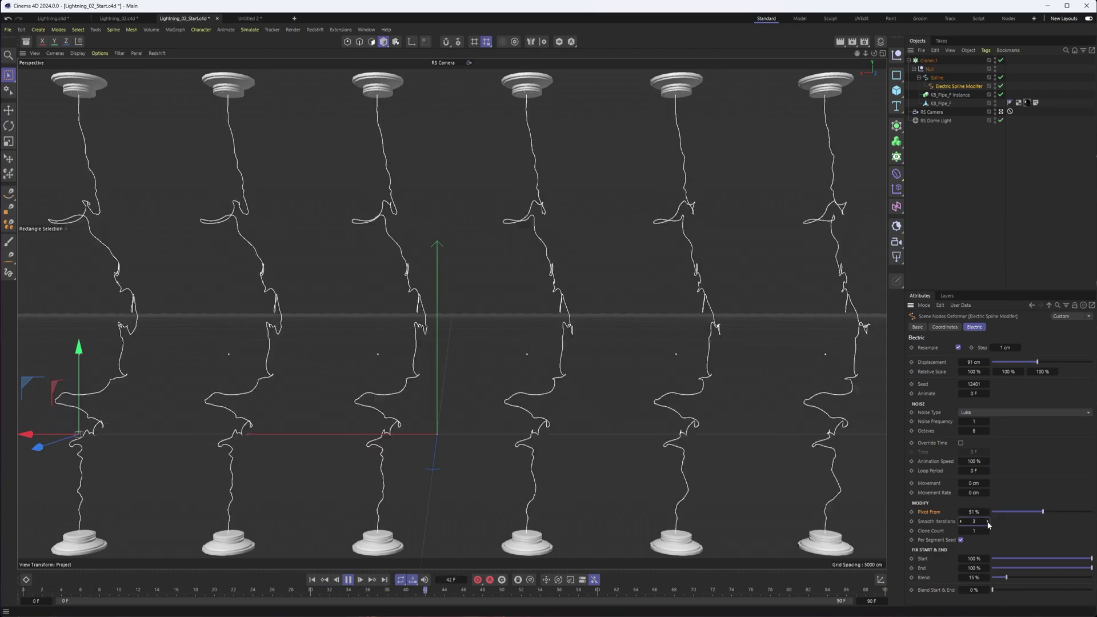
left_click(988, 521)
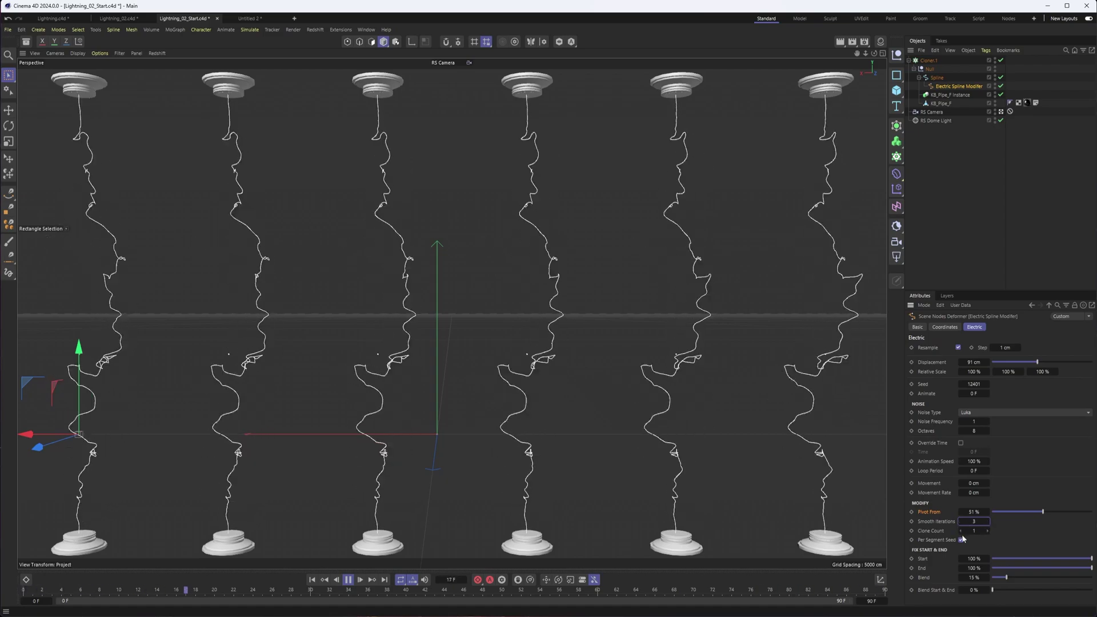
- Set the modifier's Clone Count to 3 and reduce its displacement to 24 cm
left_click(988, 530)
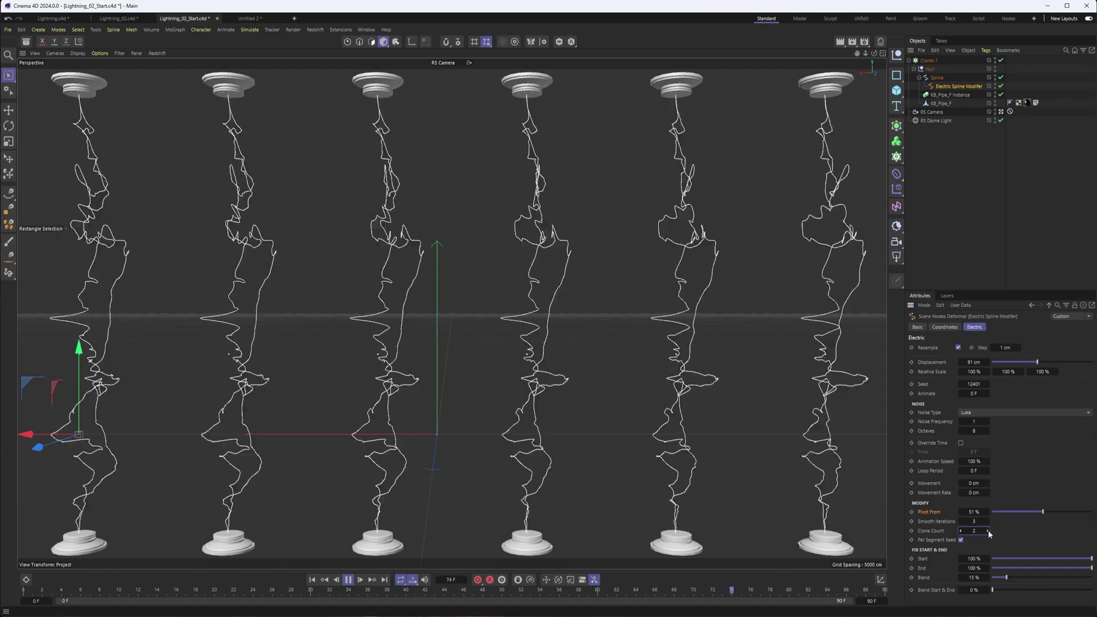
left_click(989, 530)
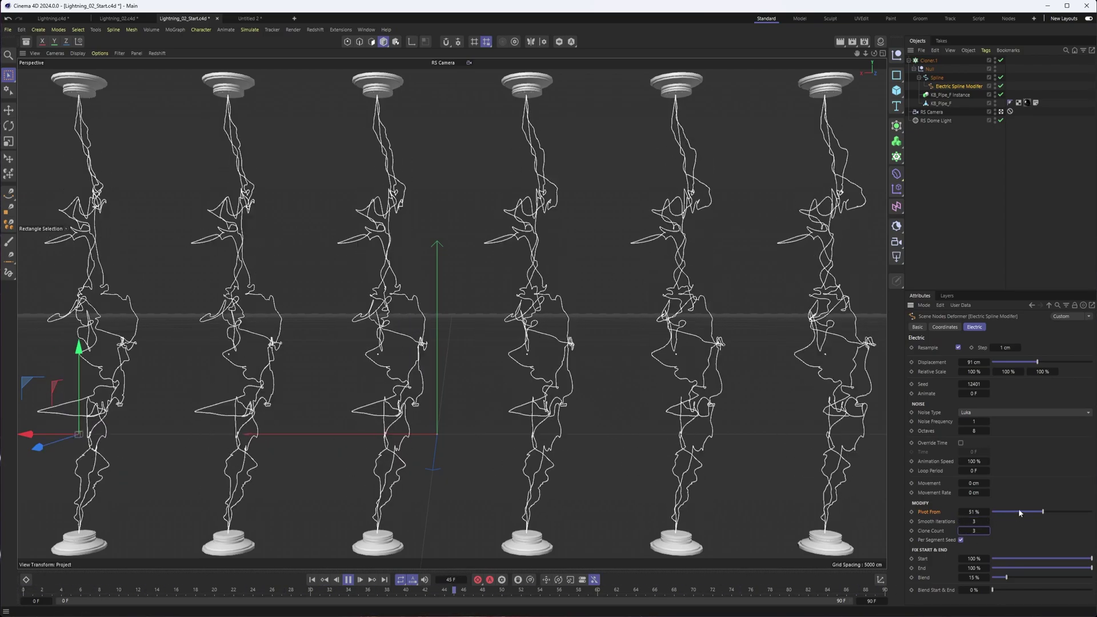
left_click_drag(1037, 363, 1004, 362)
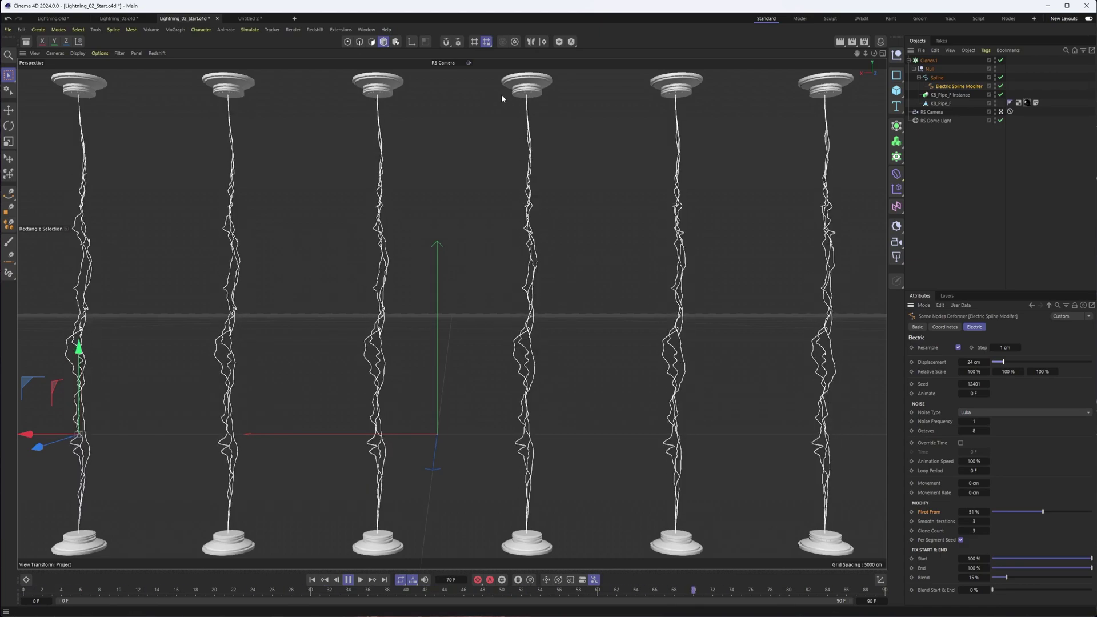
- Set Fix Start & End to Start 42%, End 78%, Blend 0% and Blend Start & End 41%, with playback stopped
left_click_drag(1091, 559, 941, 565)
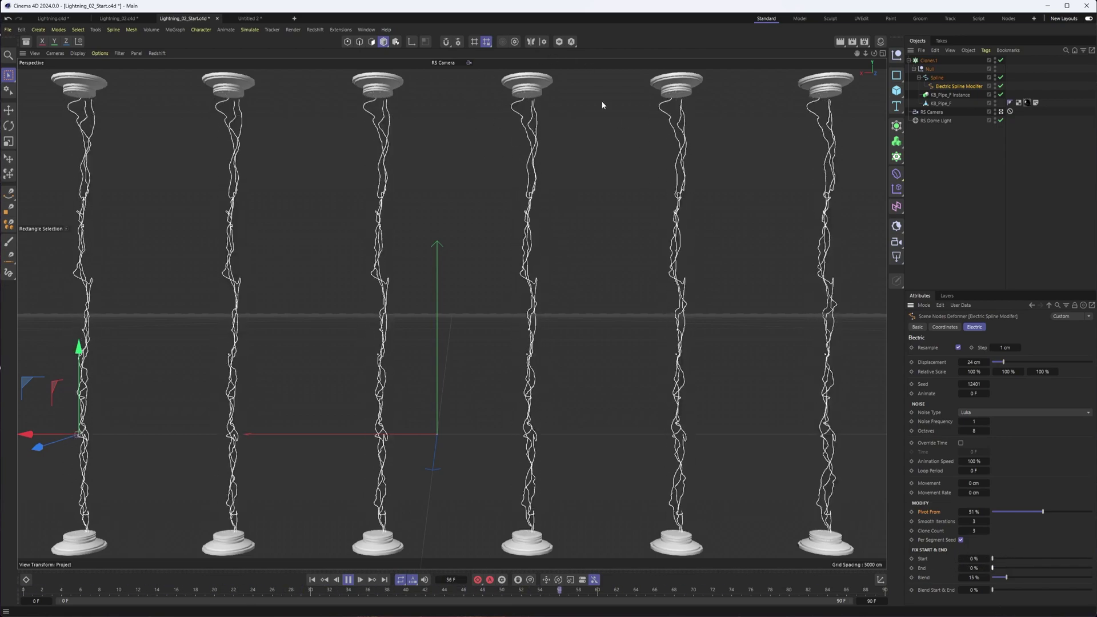
left_click_drag(993, 559, 1033, 559)
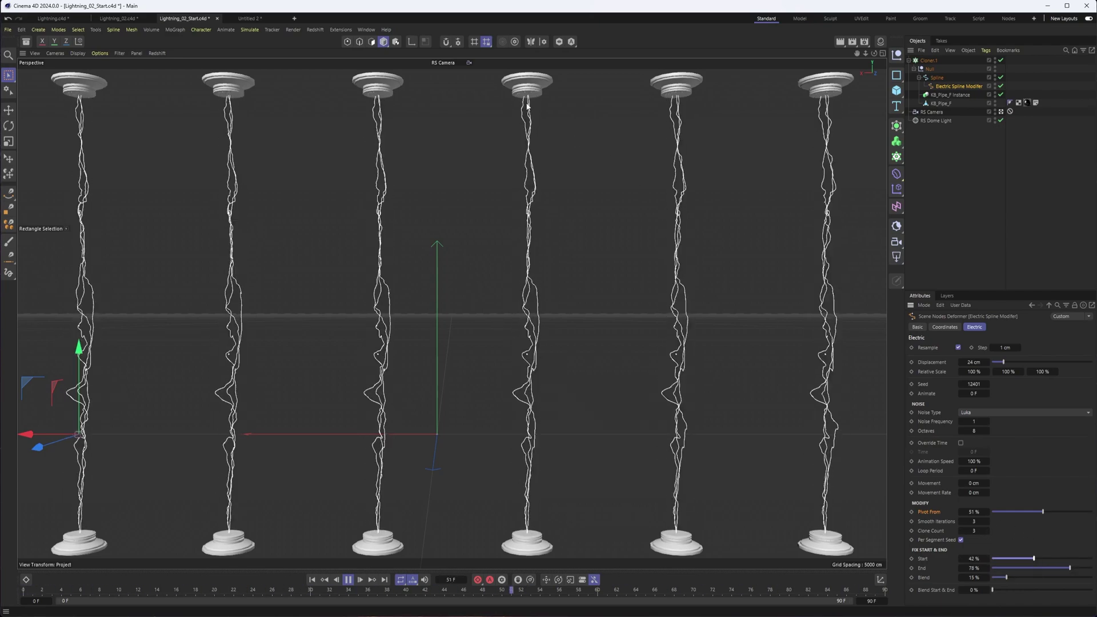
left_click_drag(998, 579, 972, 593)
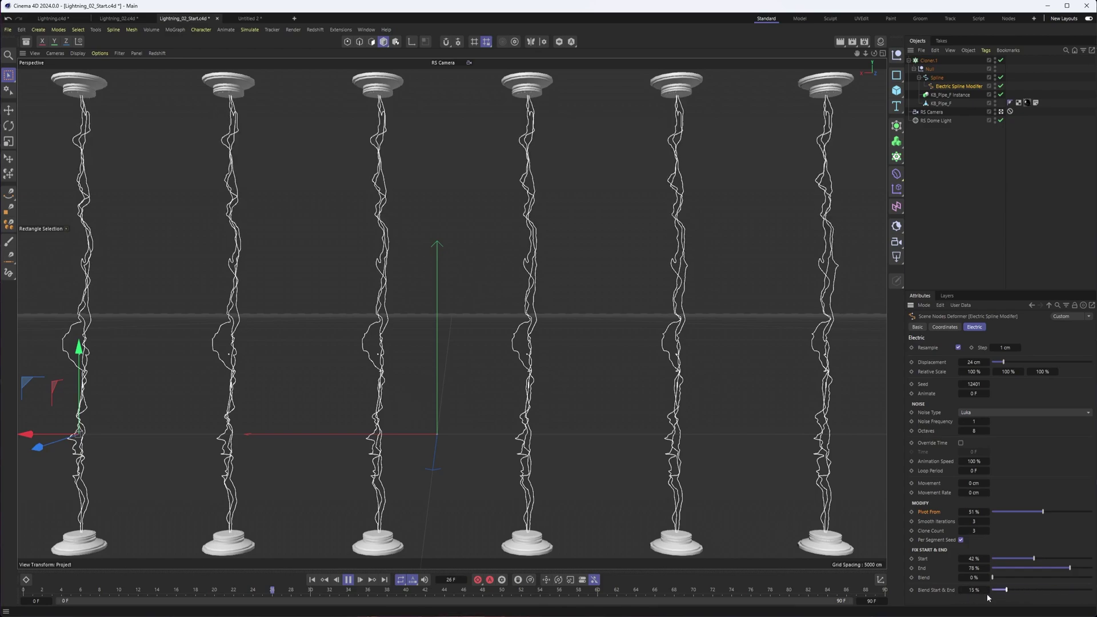
left_click_drag(993, 590, 1035, 591)
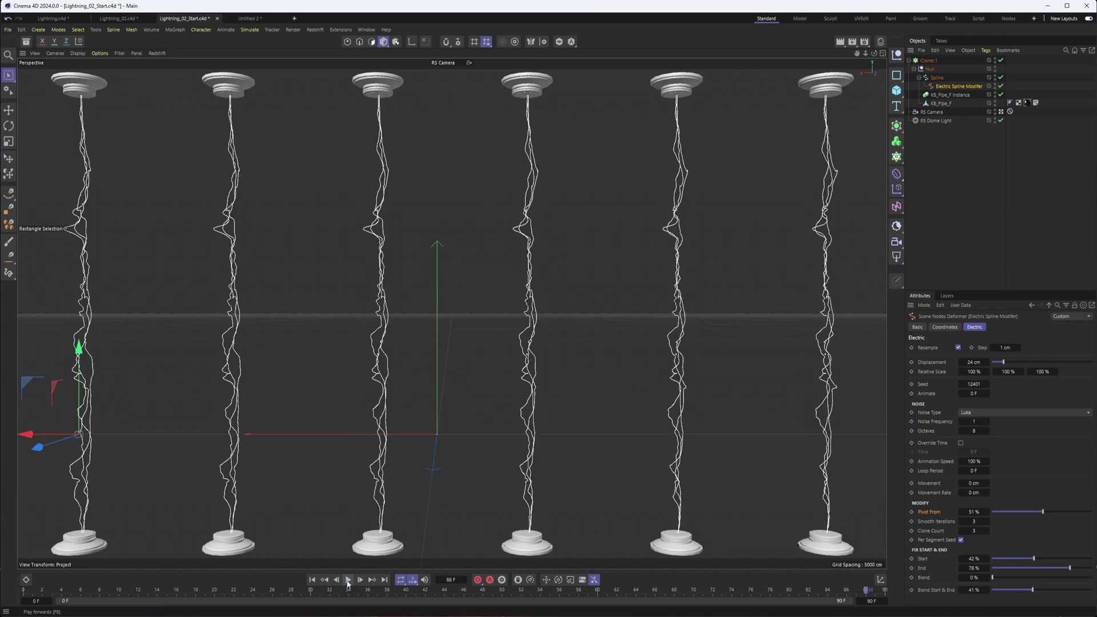
left_click(348, 580)
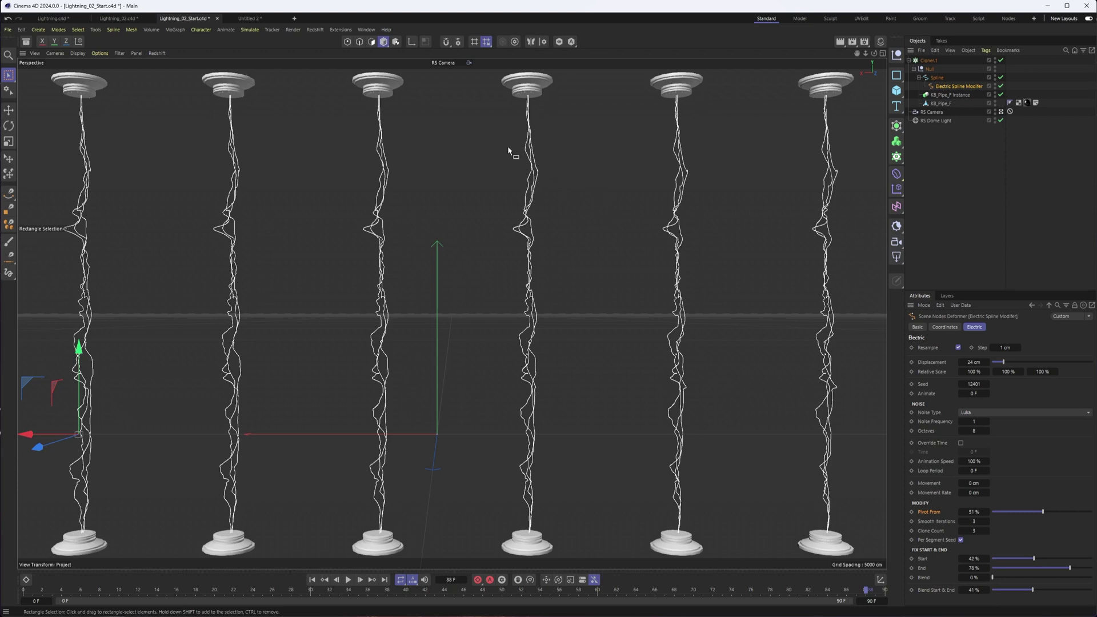
- Check that the render settings use Redshift as the renderer
left_click(935, 78)
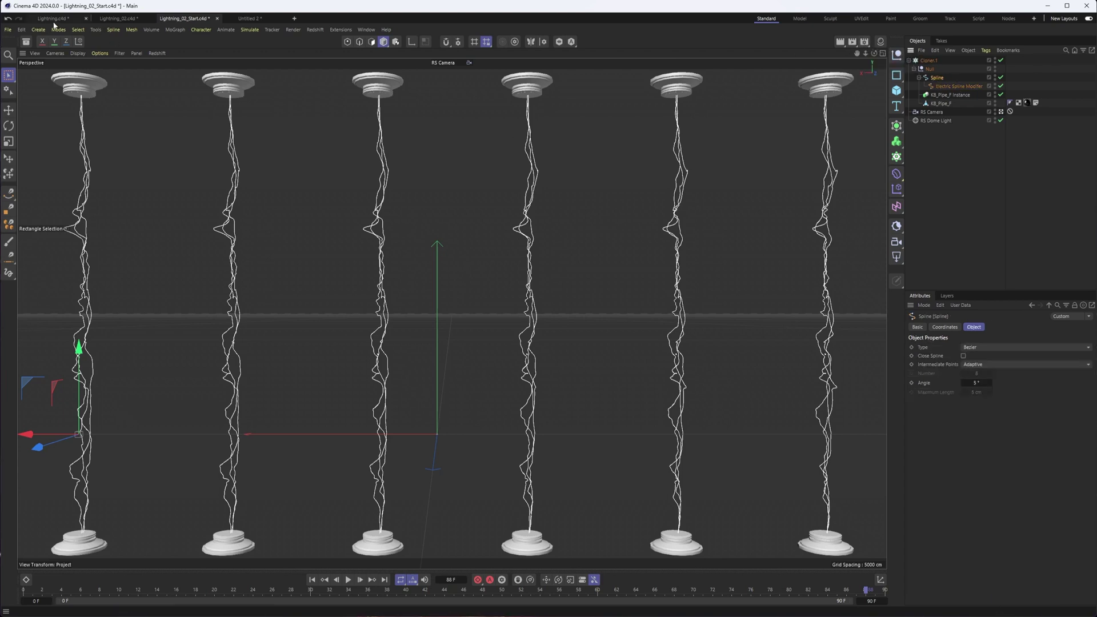
left_click(866, 46)
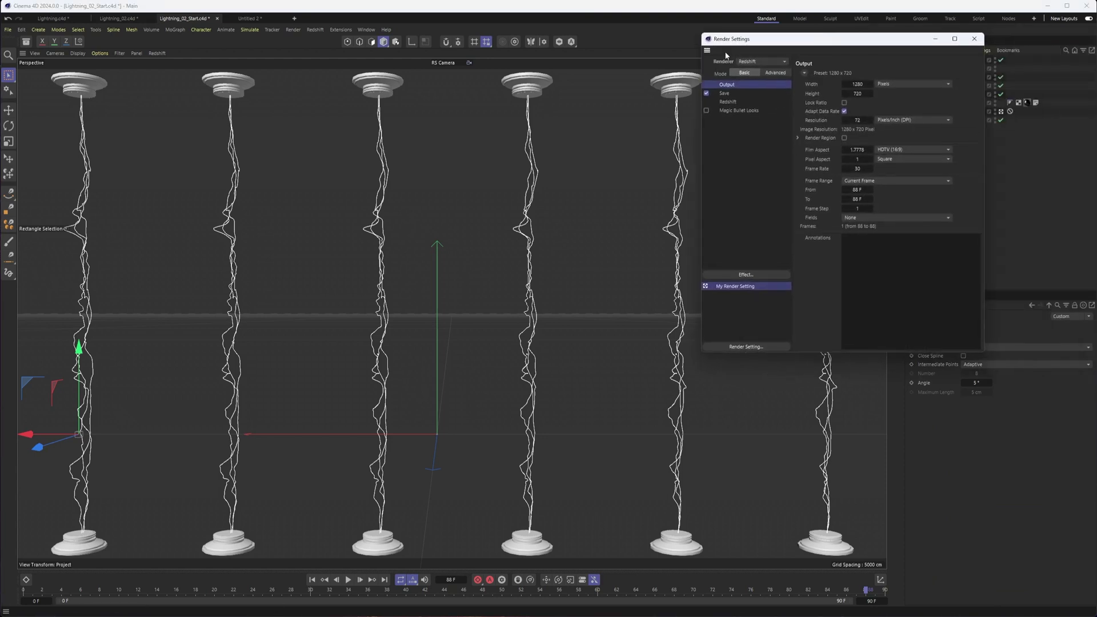
left_click(759, 61)
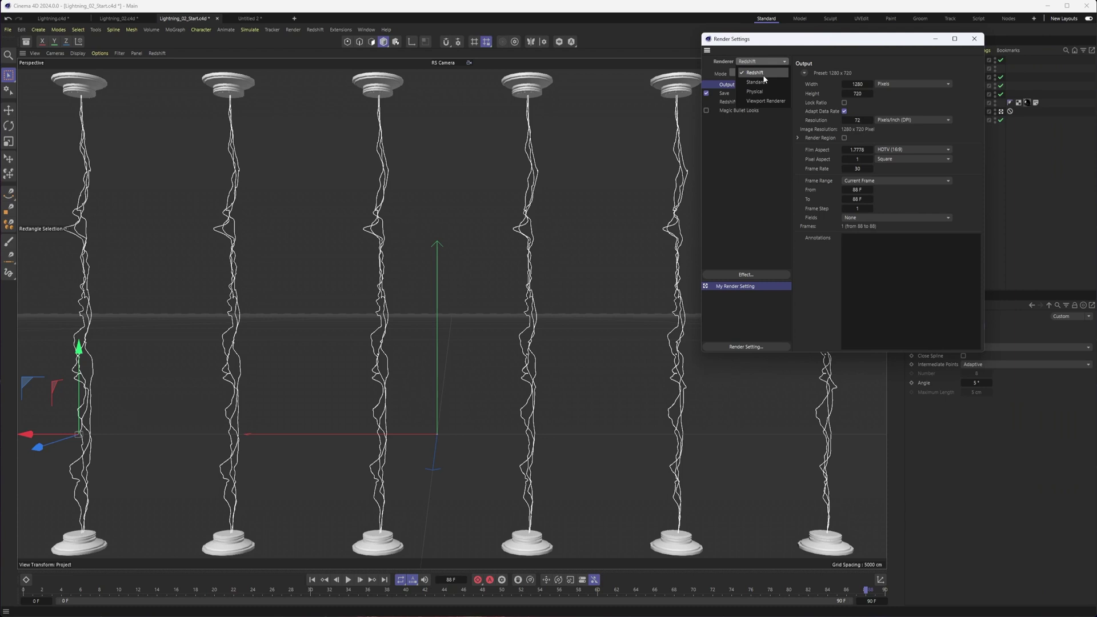
left_click(754, 73)
left_click(974, 39)
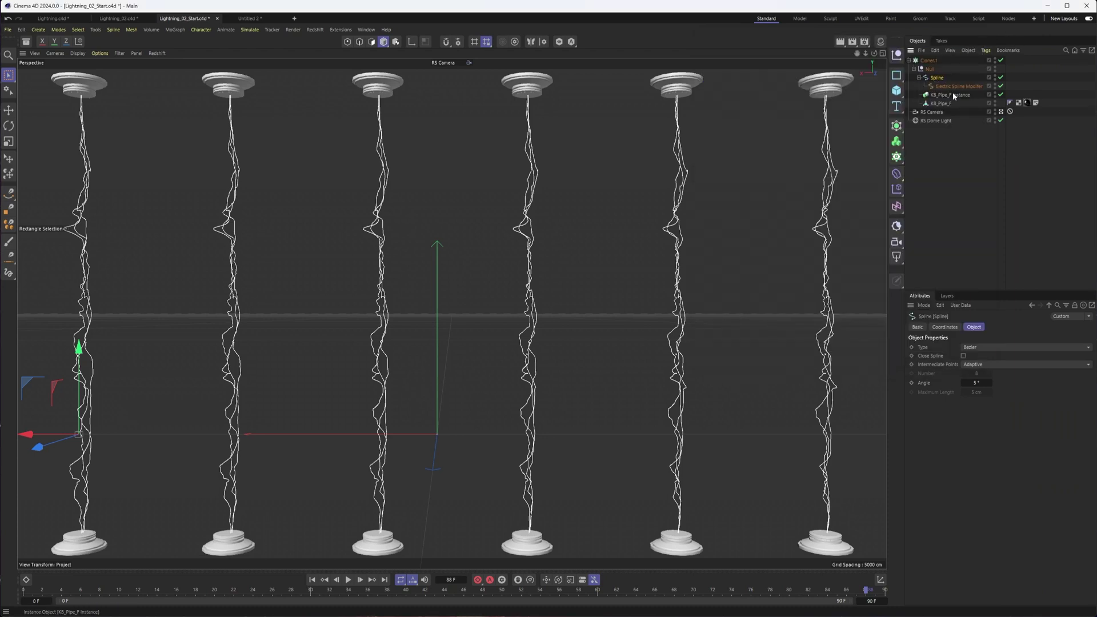
- Add an RS Object render tag to the Spline and set its curve mode to Hair Strands
right_click(937, 78)
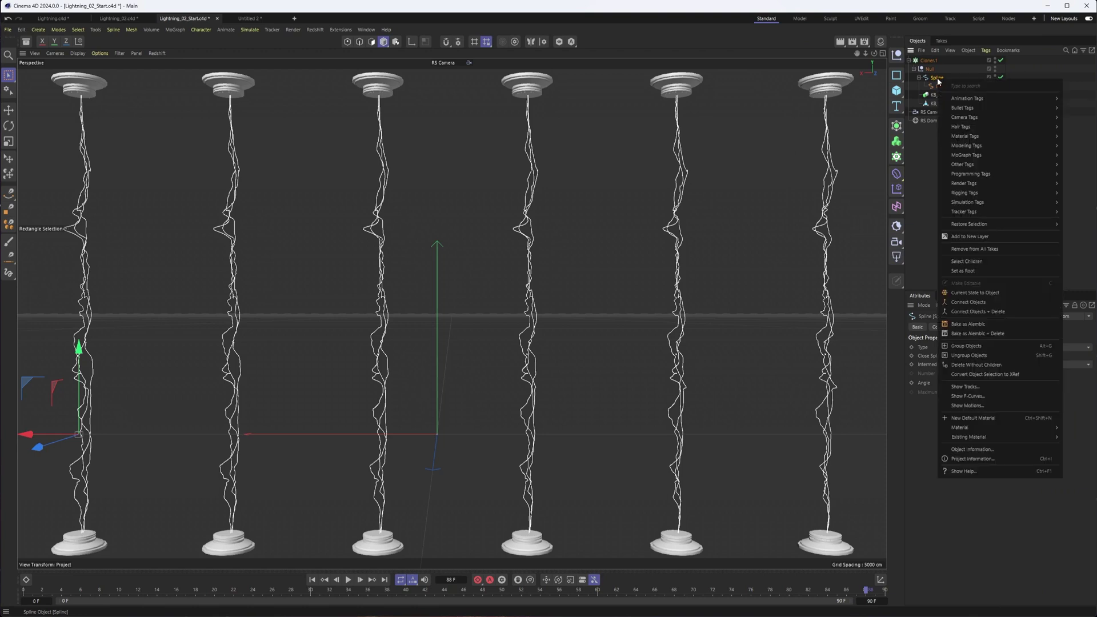
mouse_move(954, 183)
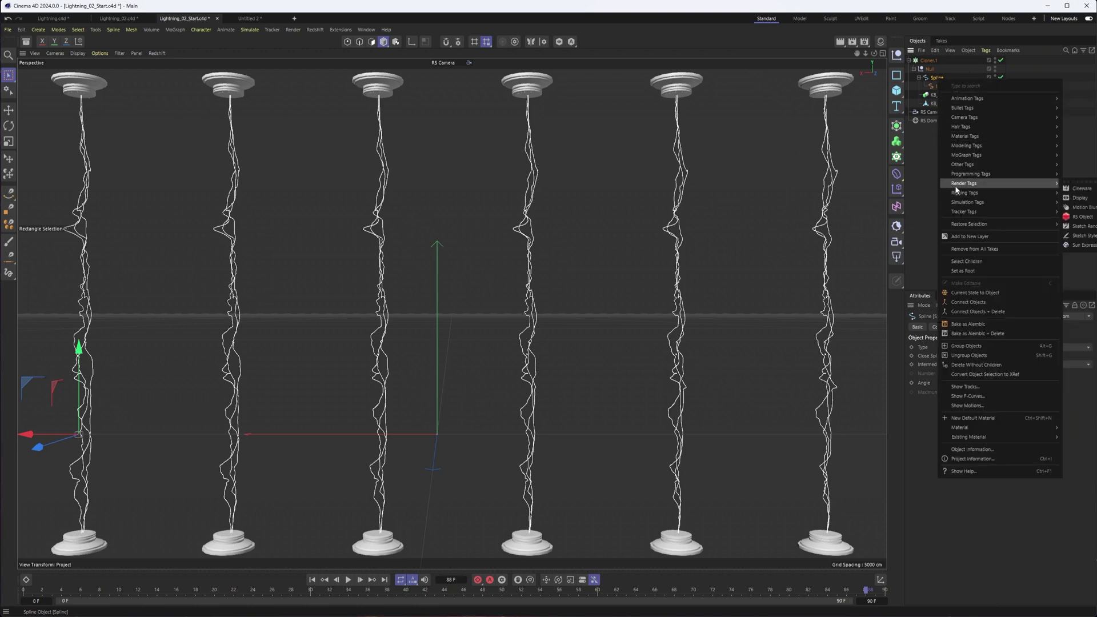
left_click(1076, 217)
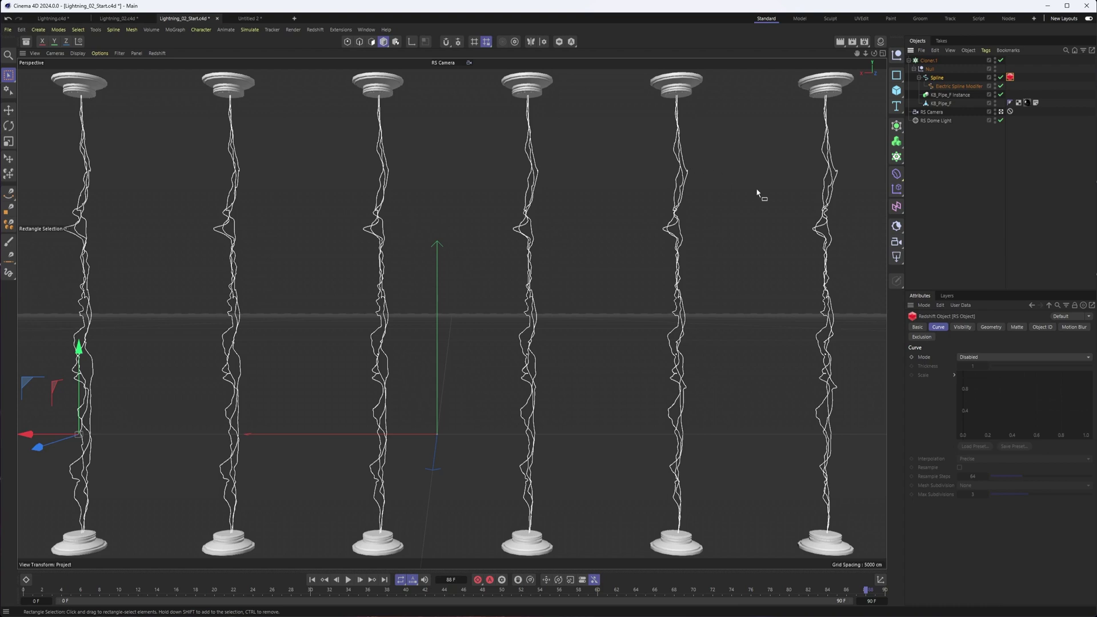
left_click(980, 357)
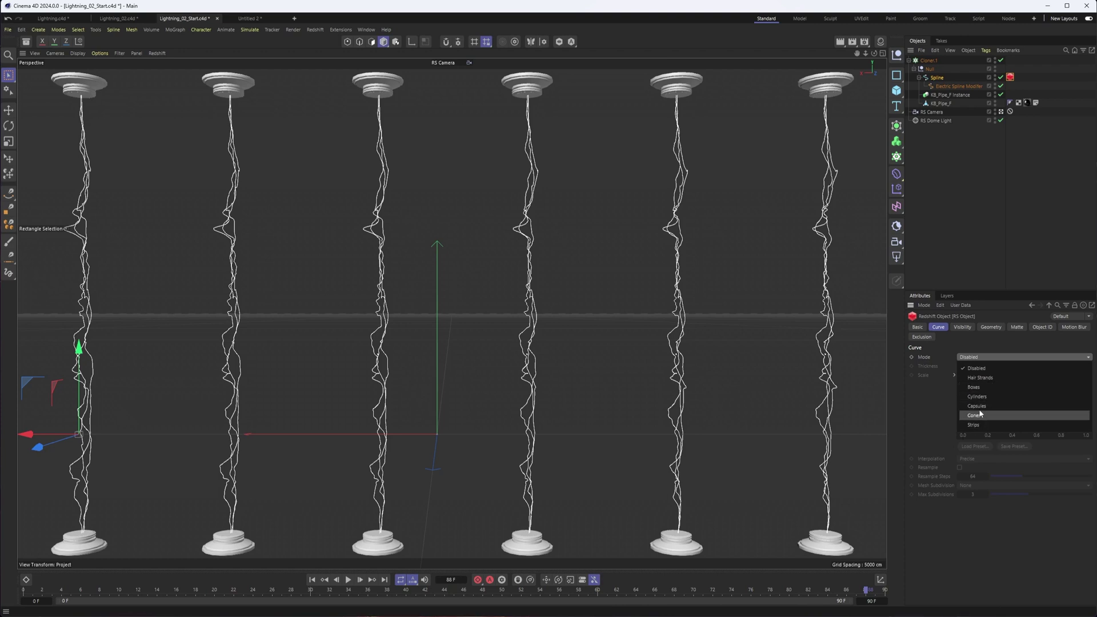
left_click(992, 379)
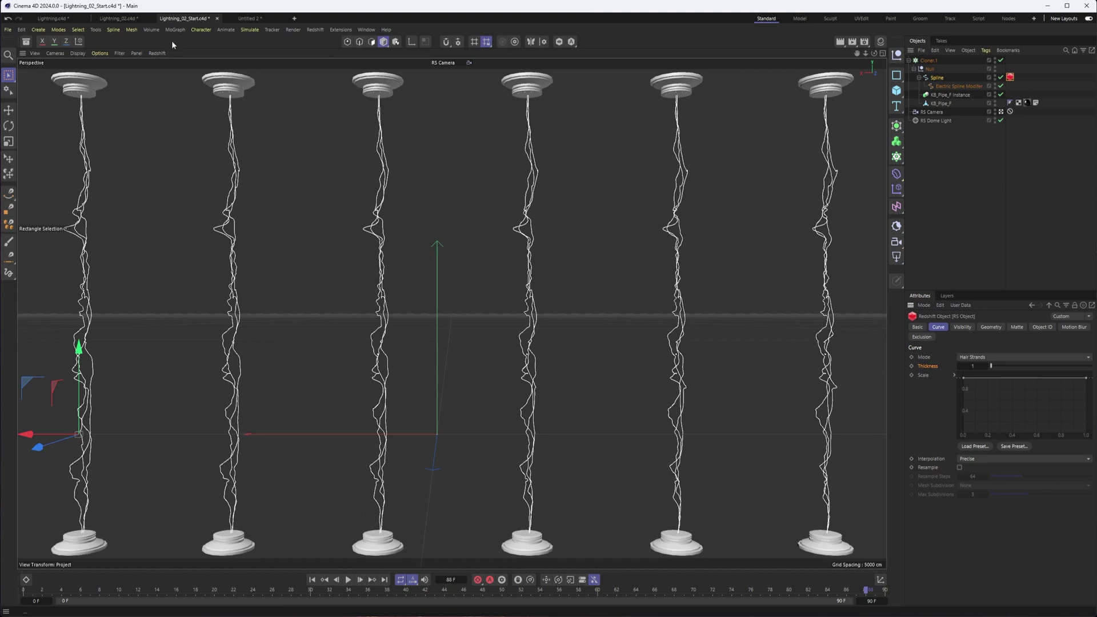
- Add another Redshift dome light and start Redshift rendering in the viewport
left_click_drag(896, 227, 912, 320)
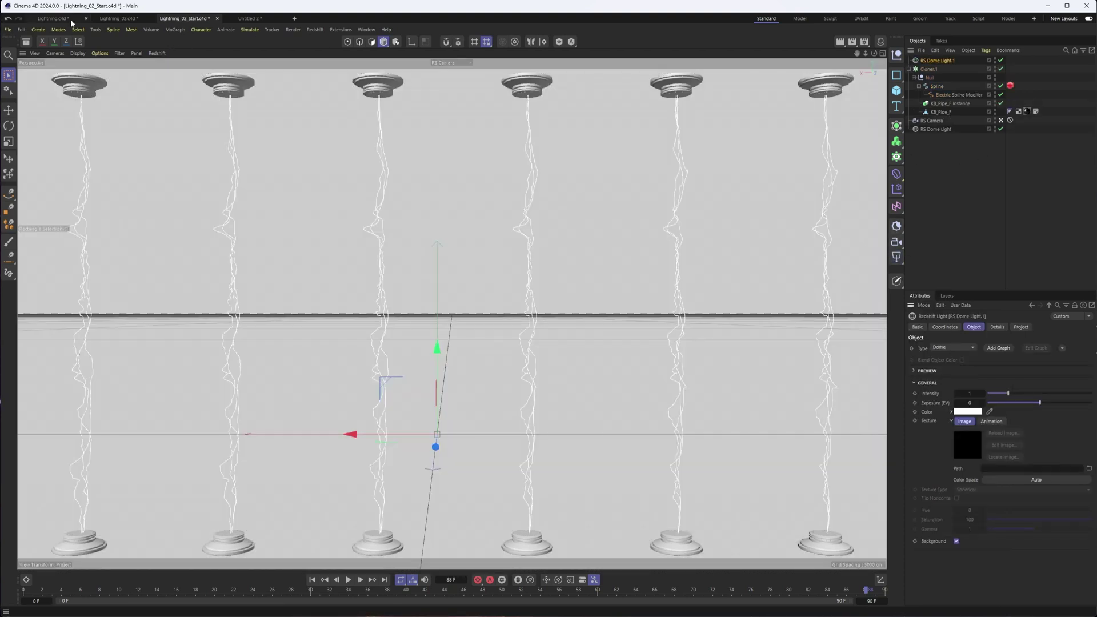
left_click(157, 52)
left_click(171, 62)
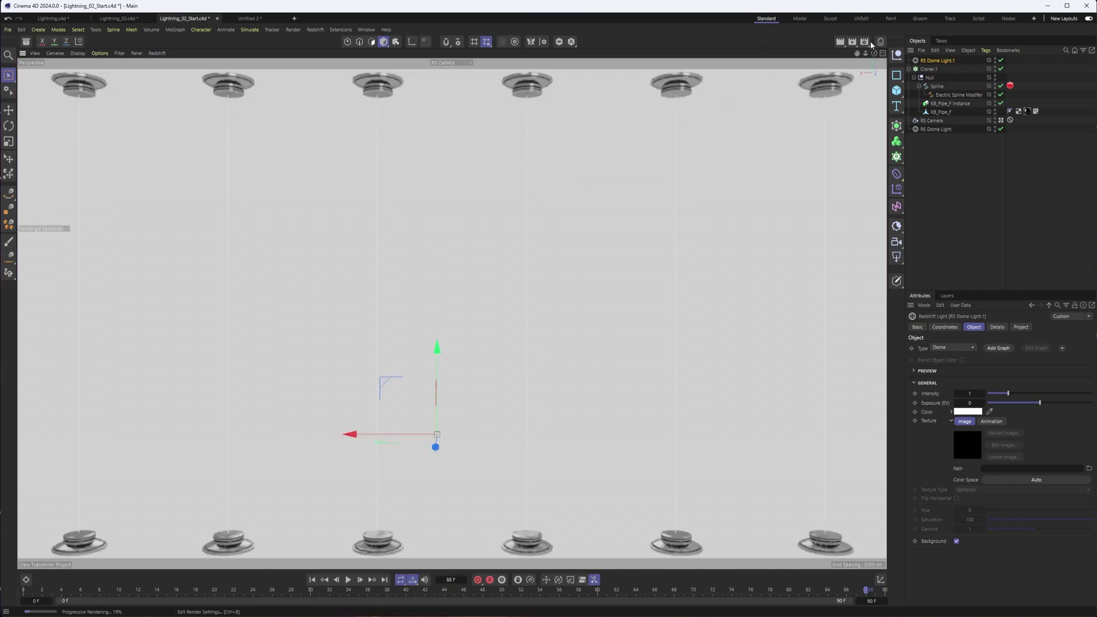
- Create a new material and apply it to the Spline
left_click(880, 42)
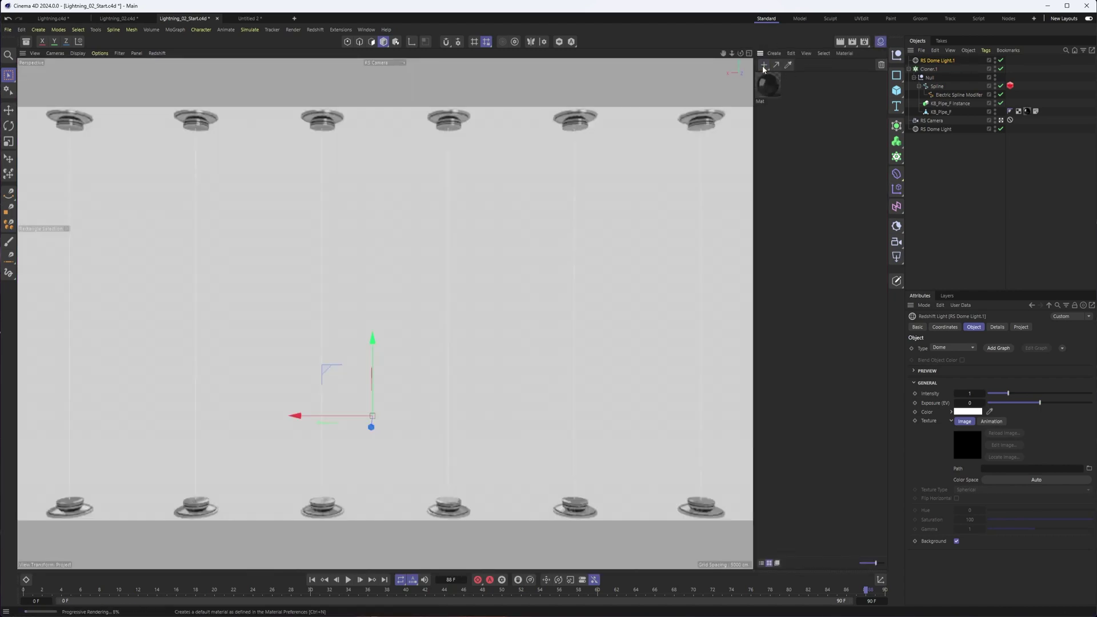
left_click(766, 87)
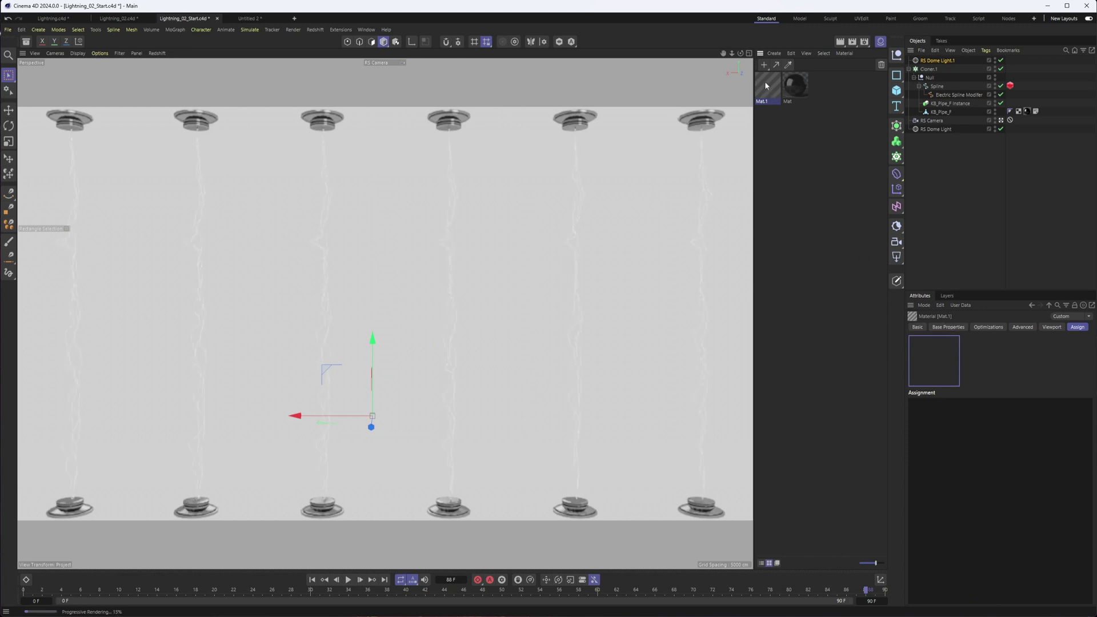
left_click_drag(930, 87, 930, 87)
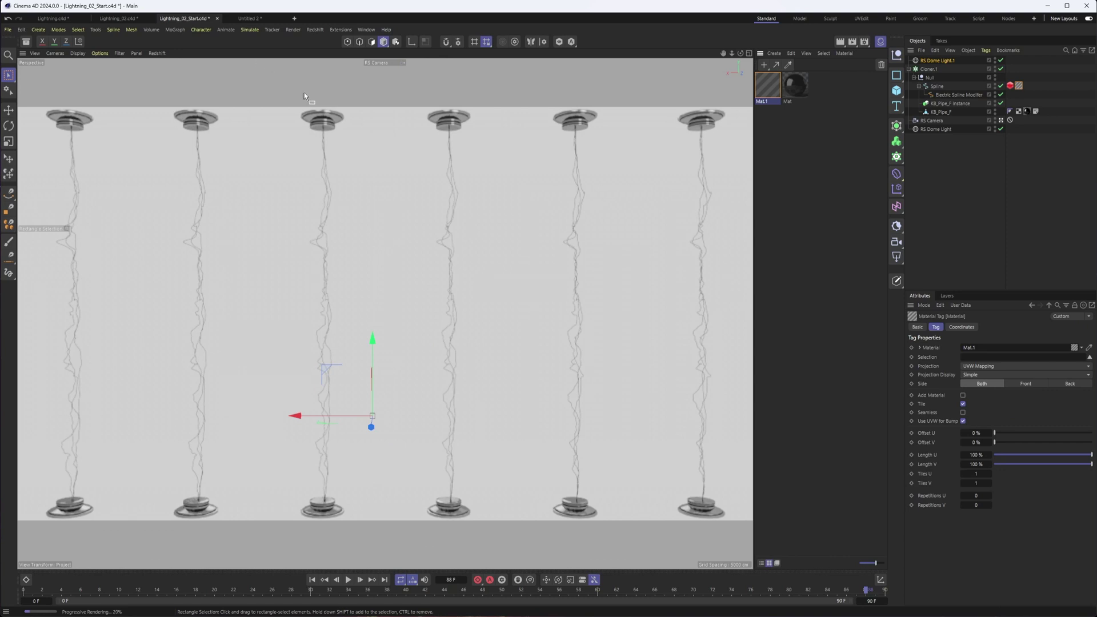
- Shape the RS Object tag's Scale curve into a broad central peak tapering to about half at both ends, and set the thickness to 4.51
left_click(1010, 86)
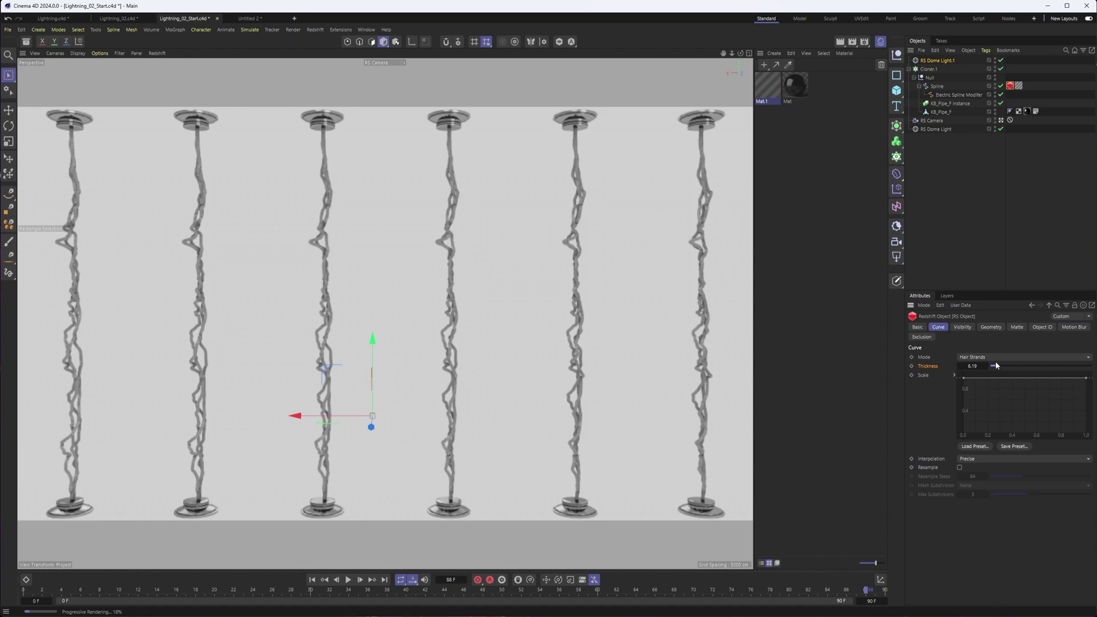
left_click_drag(993, 366, 992, 367)
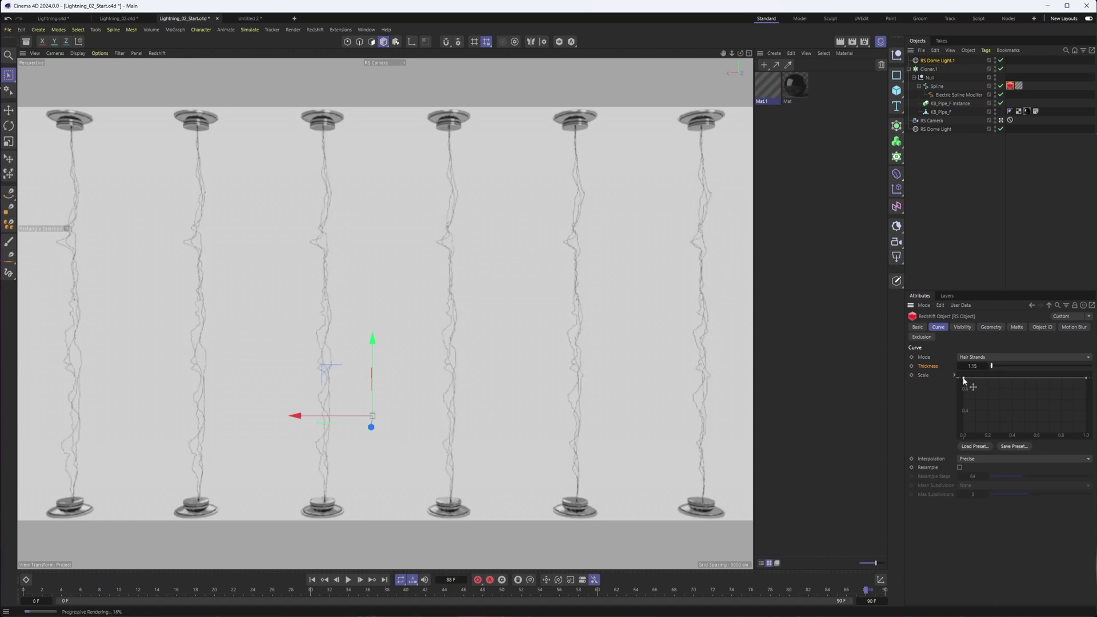
left_click_drag(963, 379, 946, 442)
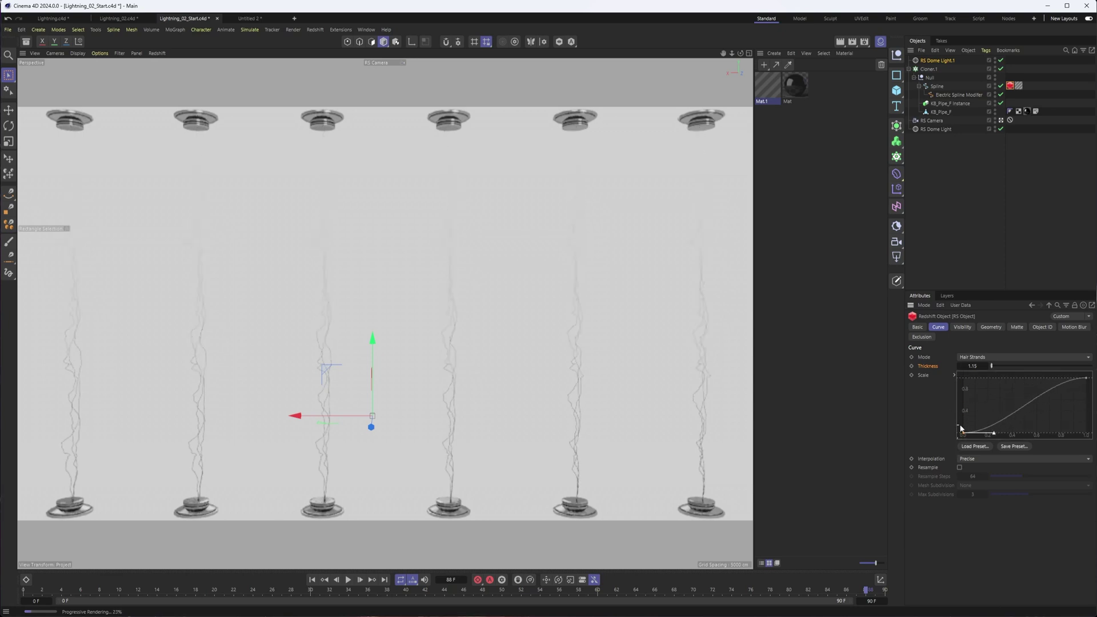
left_click_drag(969, 429, 951, 405)
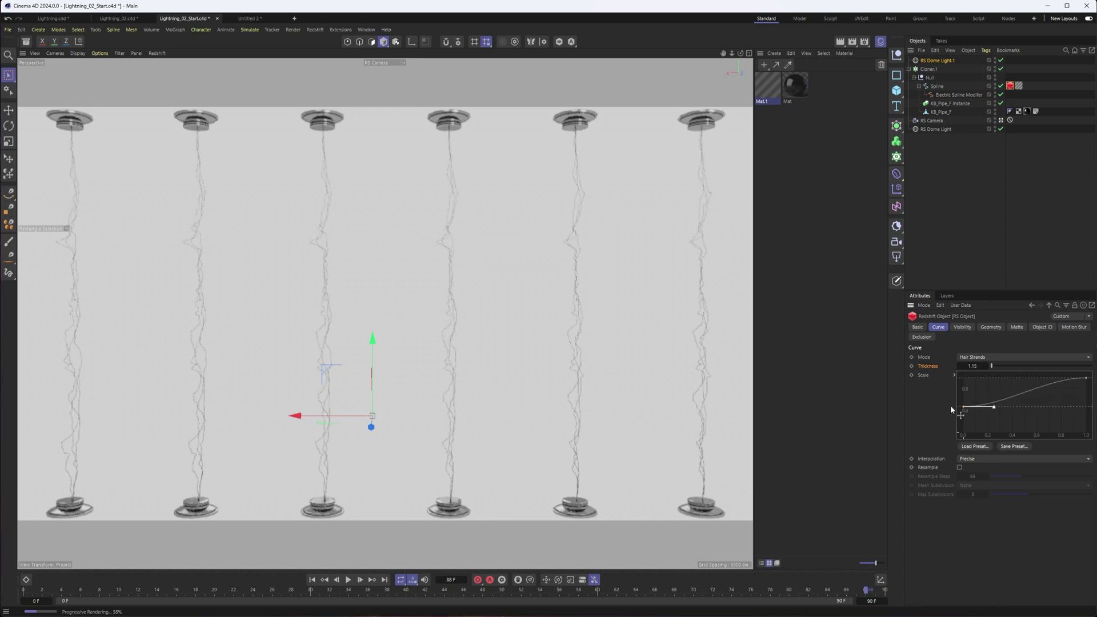
left_click_drag(1087, 380, 1024, 378)
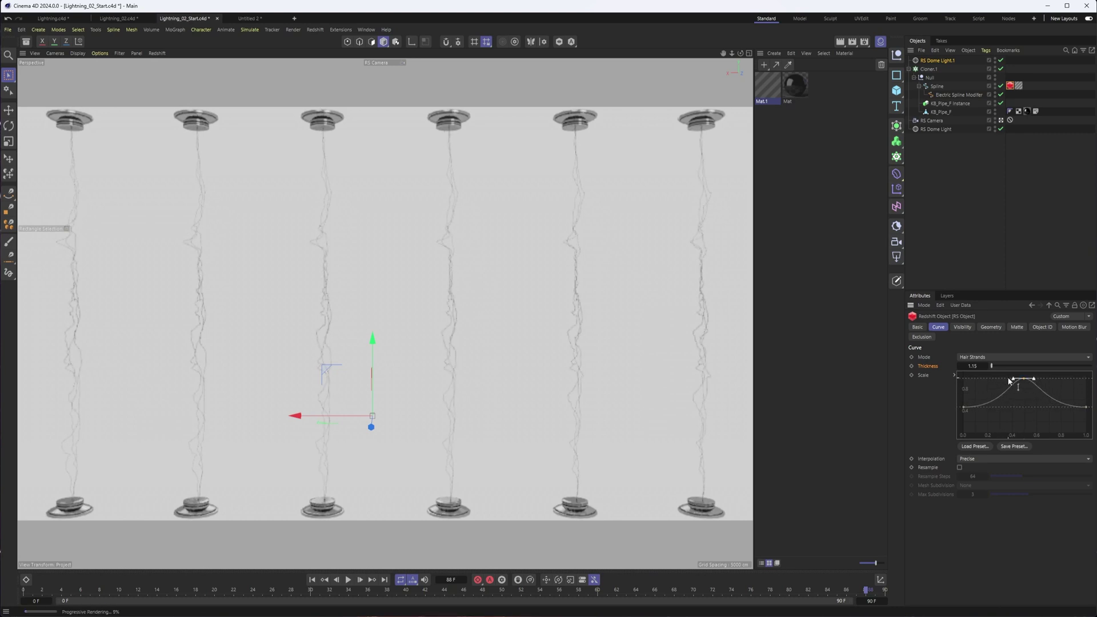
left_click_drag(1011, 379, 1001, 379)
left_click(997, 366)
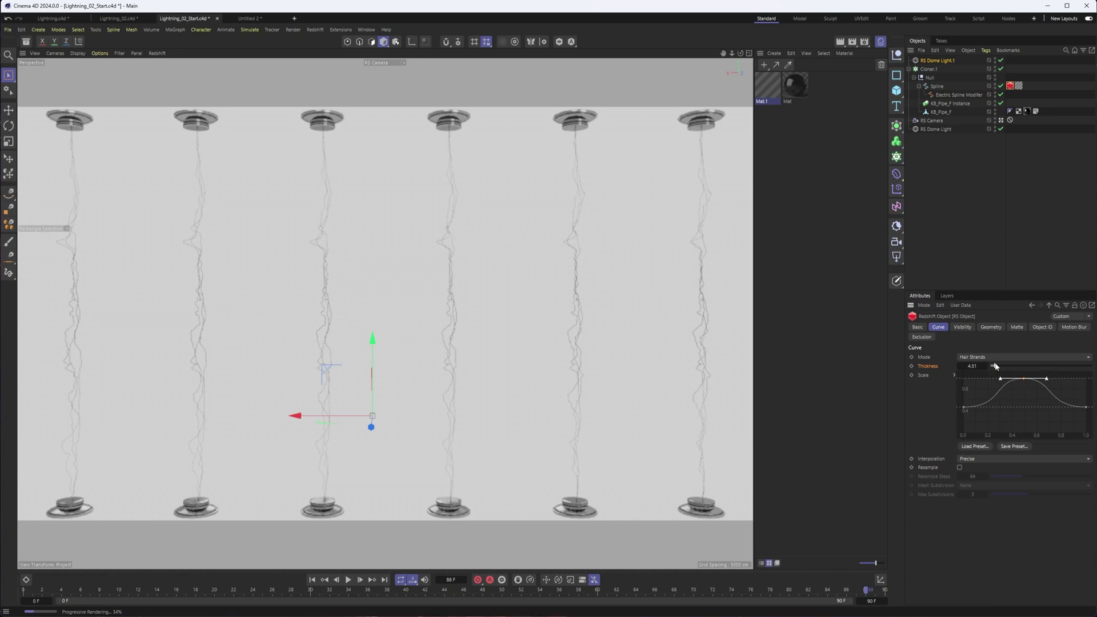
- Increase the thickness of the Spline's hair strands to 5.67 in the RS Object tag
left_click_drag(997, 366, 1026, 392)
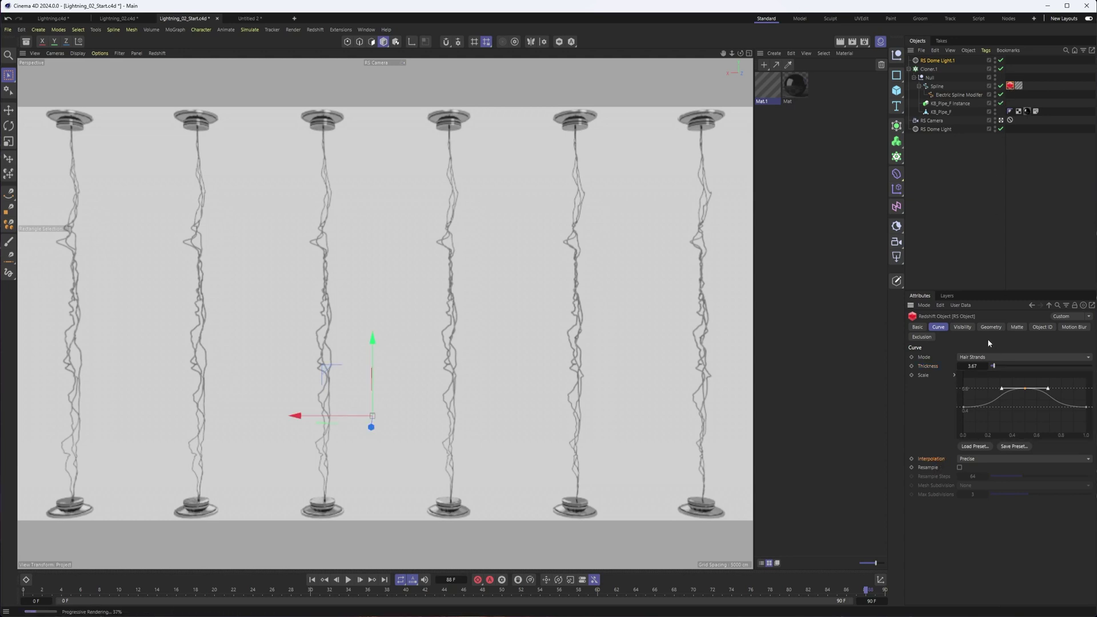
- Set the base color of the Spline's material, Mat.1, to pure red (255, 0, 0)
left_click(762, 91)
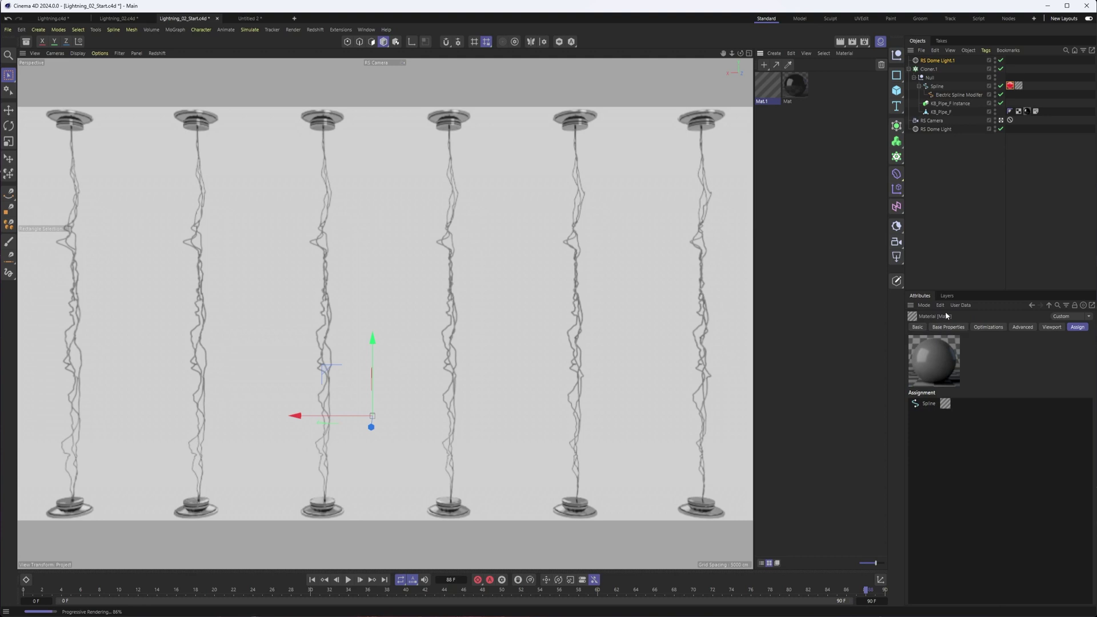
left_click(948, 327)
left_click(989, 413)
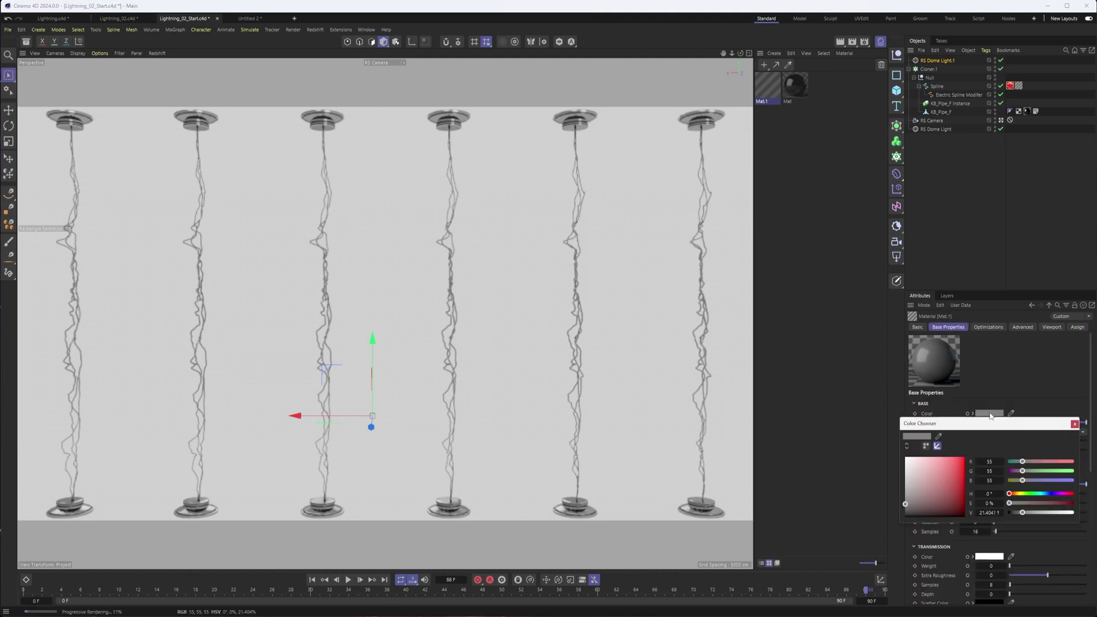
left_click_drag(943, 474, 965, 457)
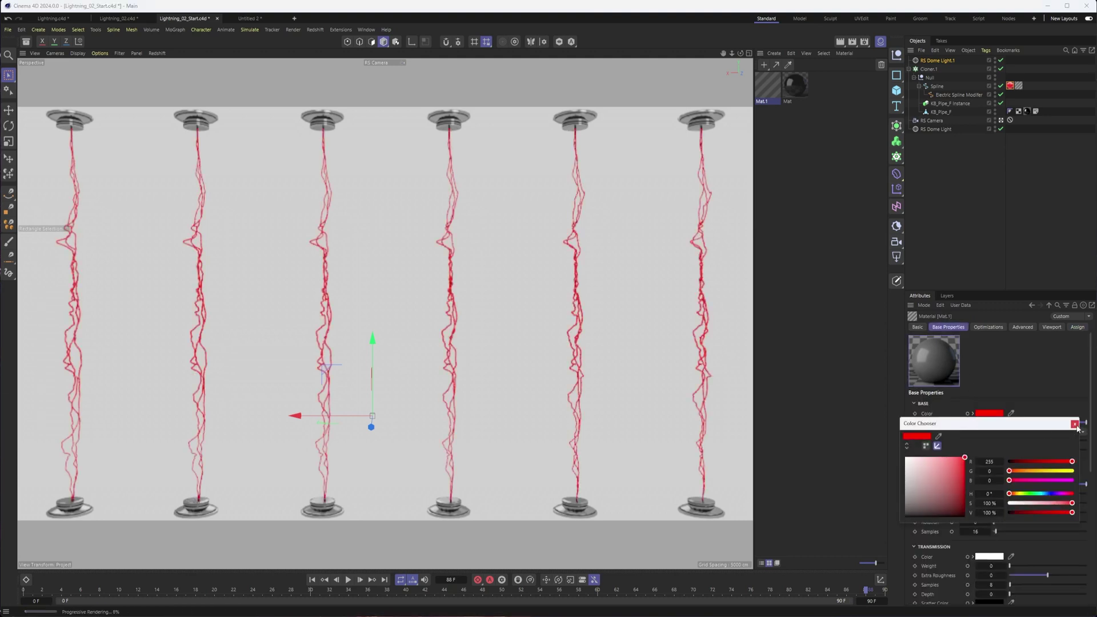
left_click(1074, 425)
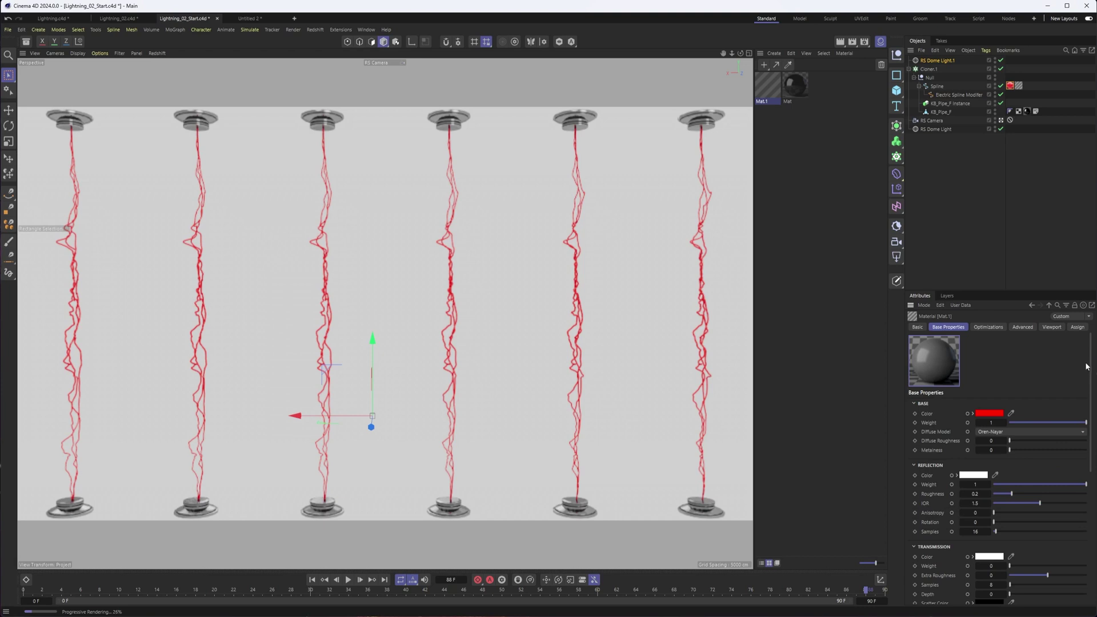
- Give Mat.1 a pure red emission color and set the emission weight to 100
left_click_drag(1090, 368, 1078, 490)
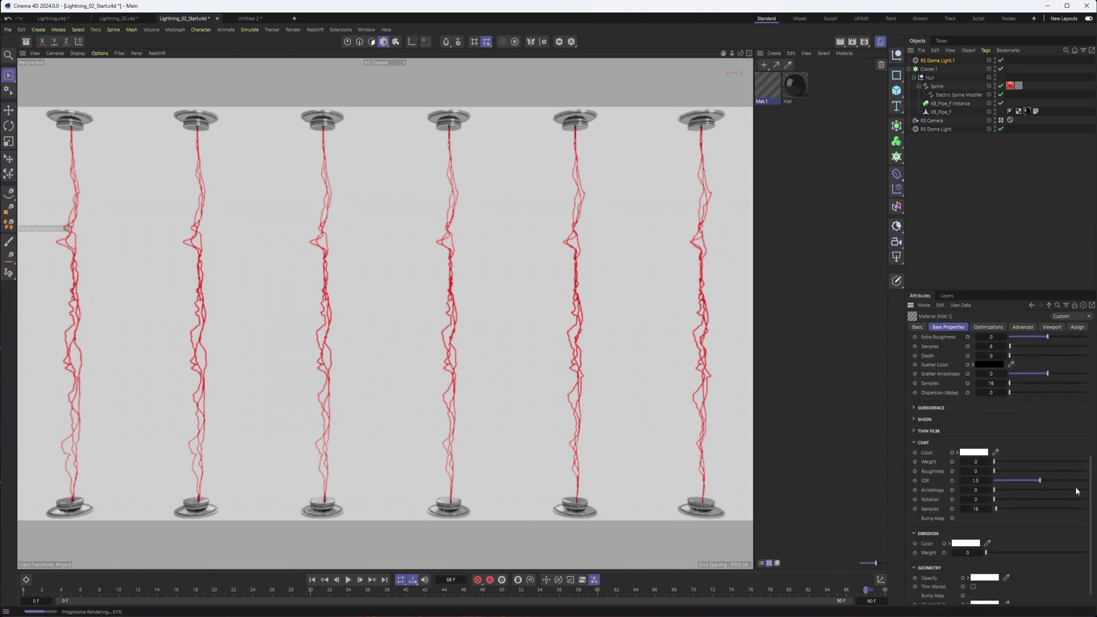
left_click(966, 543)
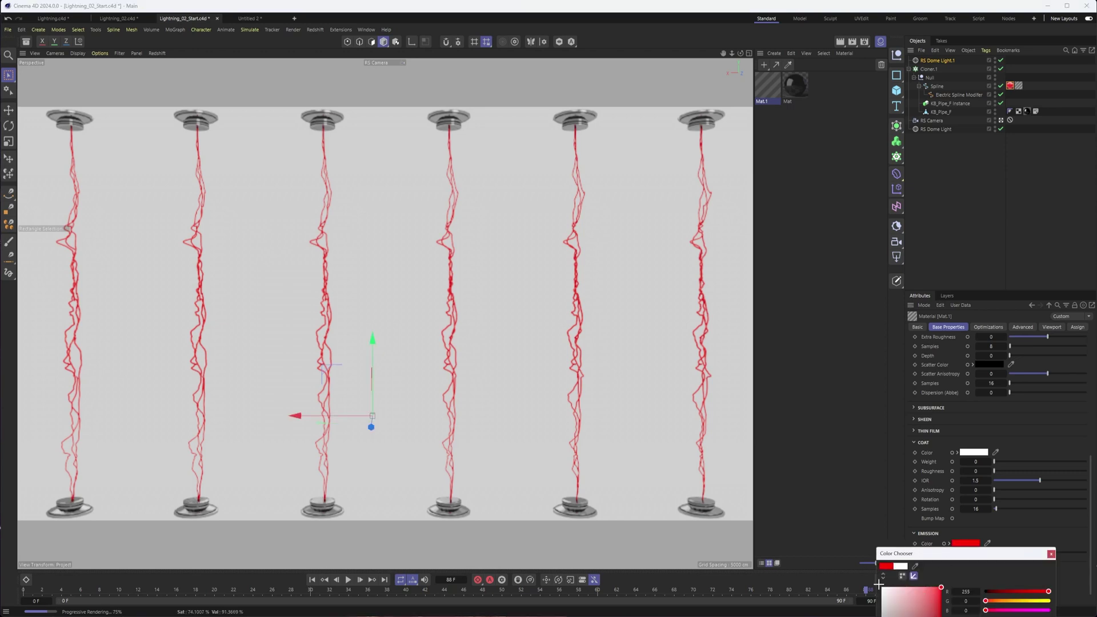
left_click(1051, 553)
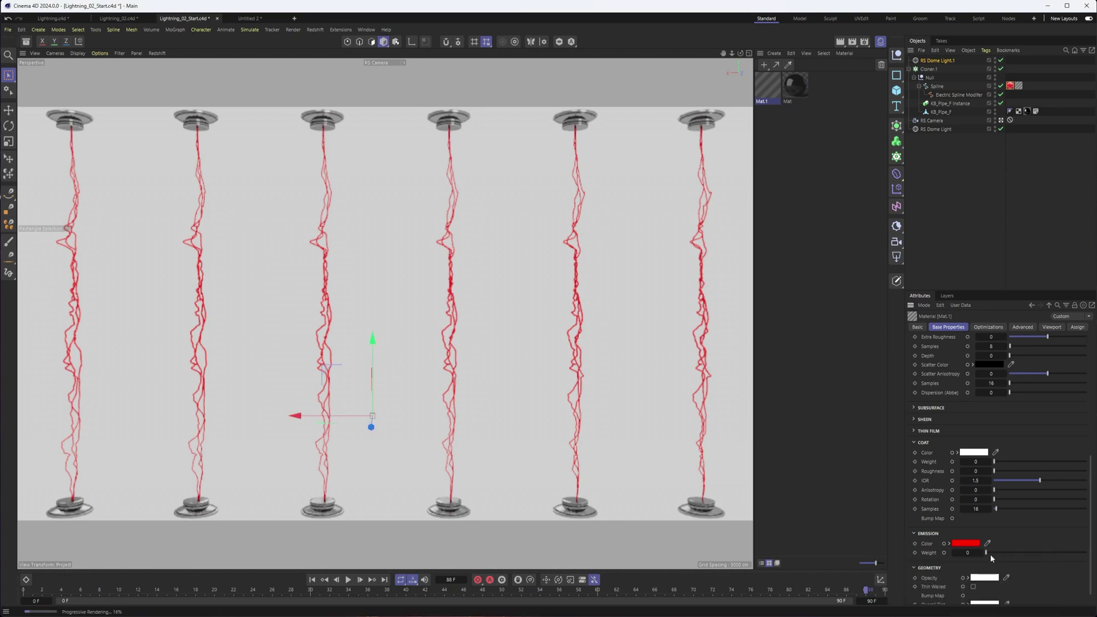
left_click_drag(991, 555, 1086, 553)
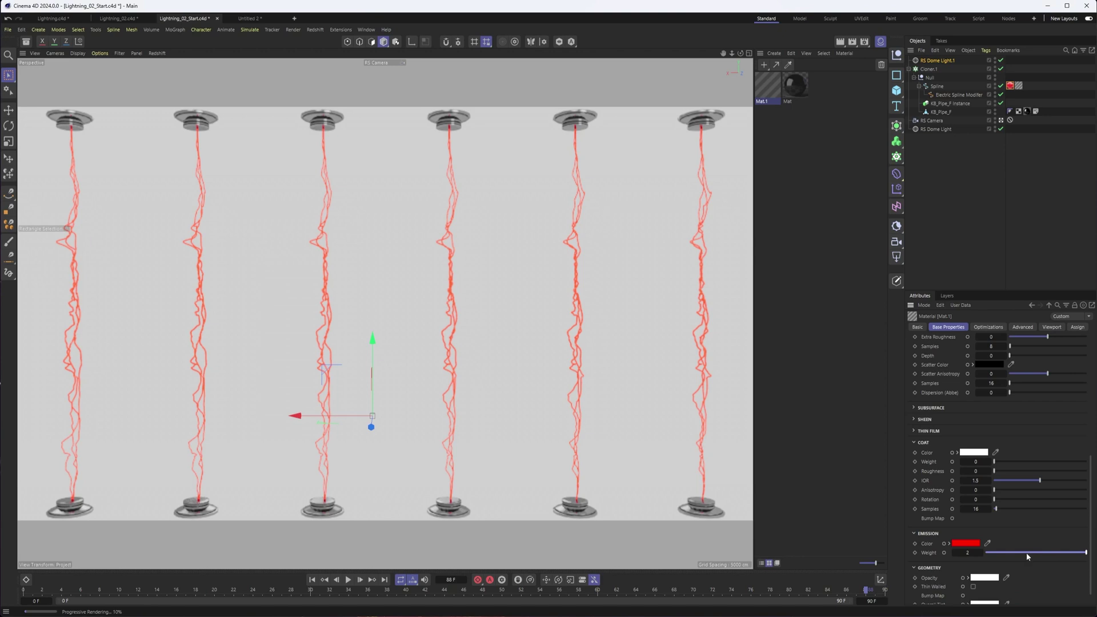
left_click(967, 552)
key("Return")
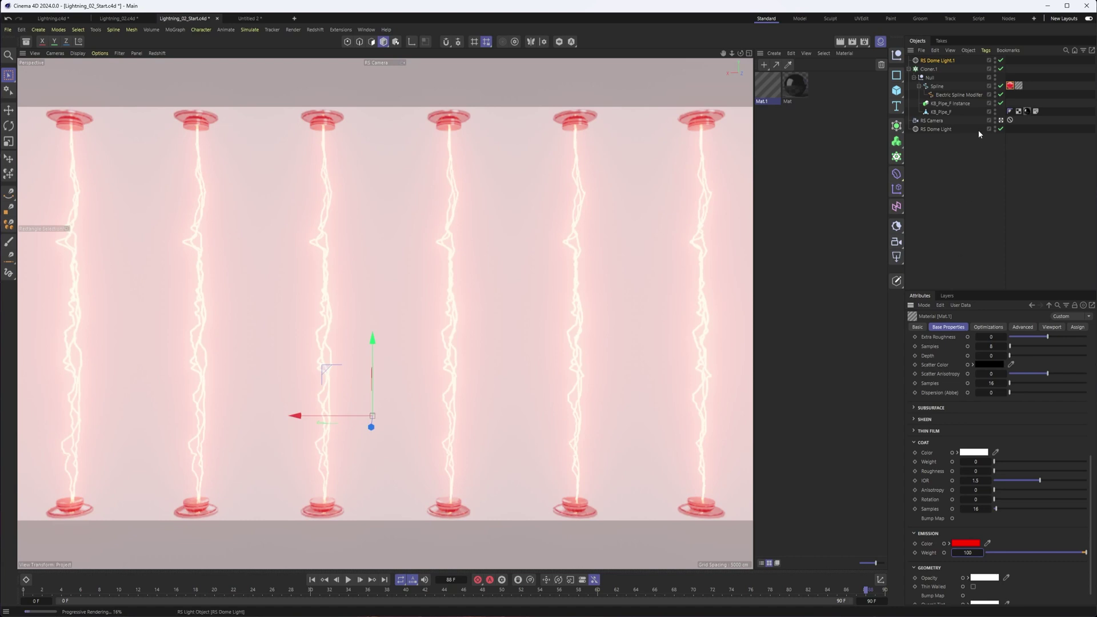
- Lower the original RS Dome Light's intensity to 0.357 and delete the extra RS Dome Light.1
left_click(934, 122)
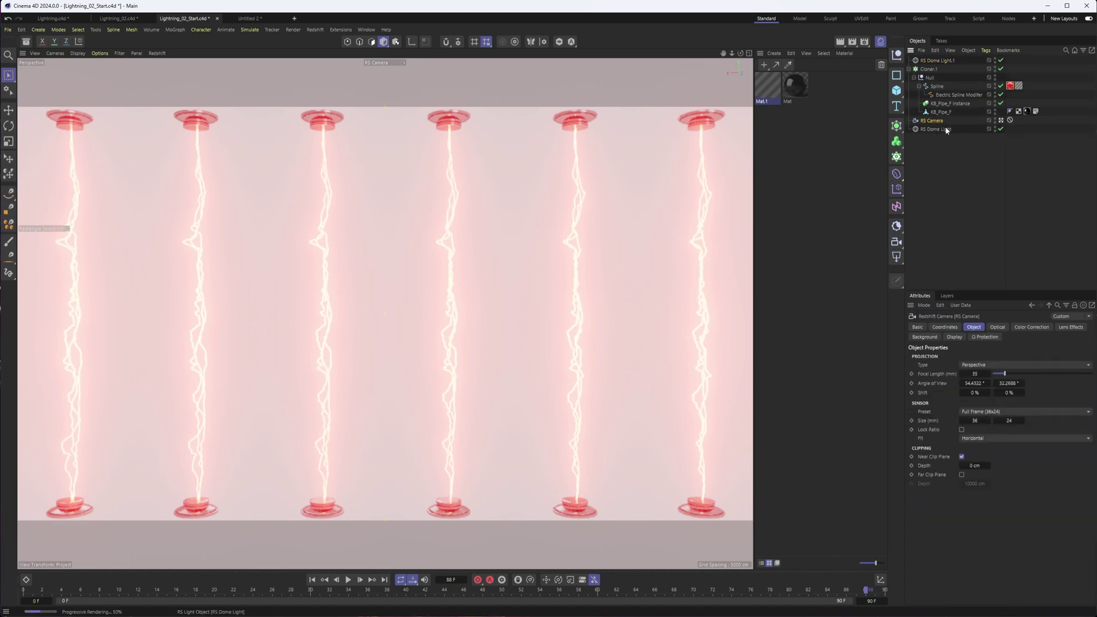
left_click(935, 130)
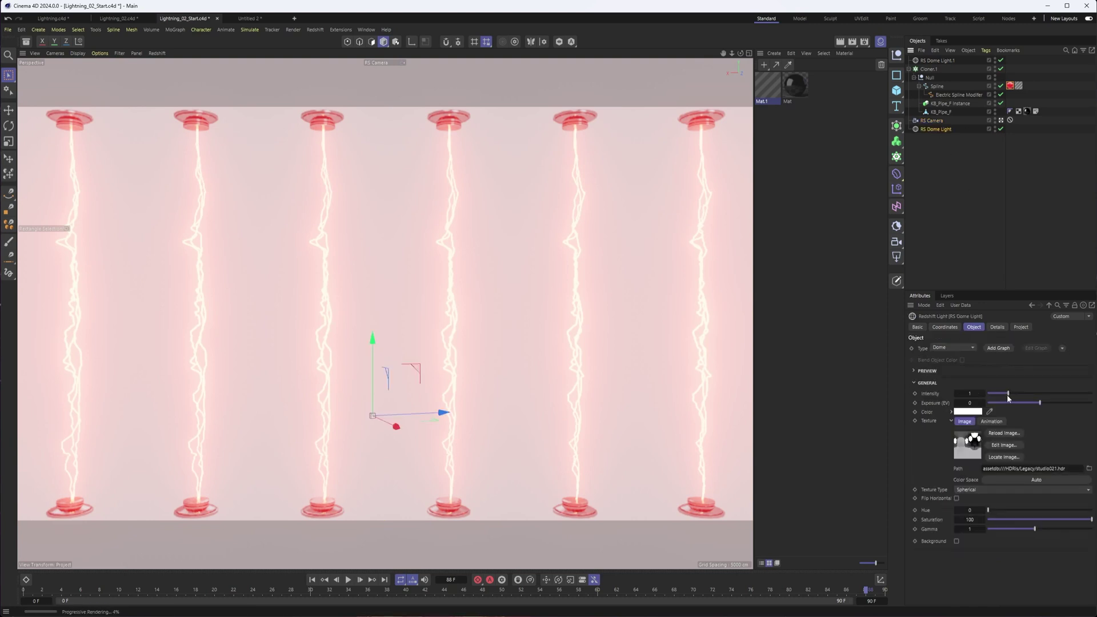
left_click_drag(1007, 394, 994, 394)
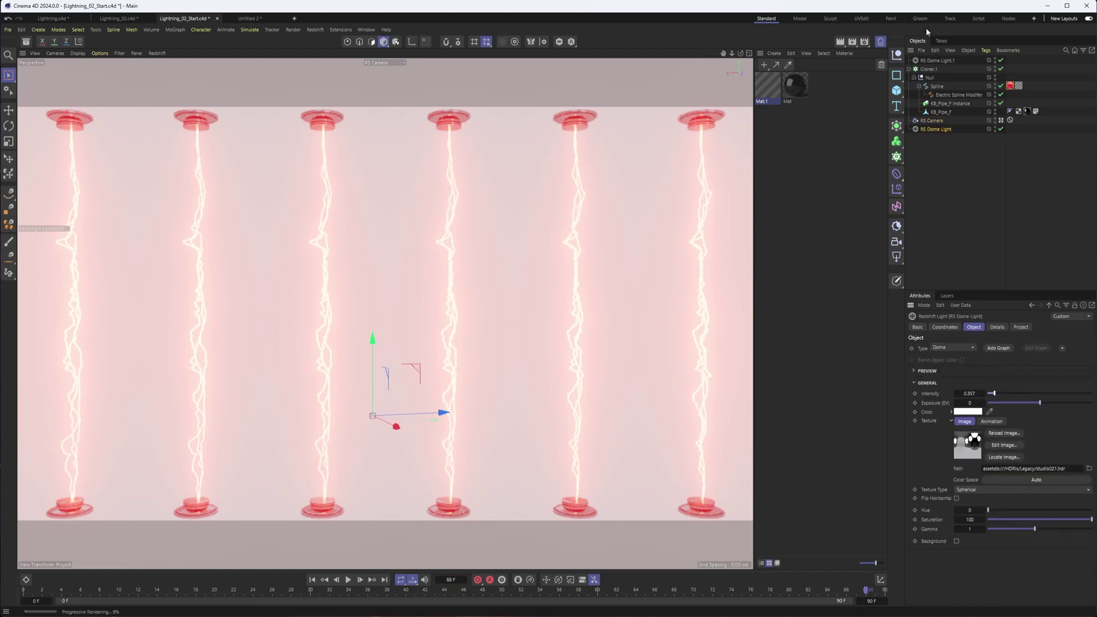
left_click(914, 60)
key("Delete")
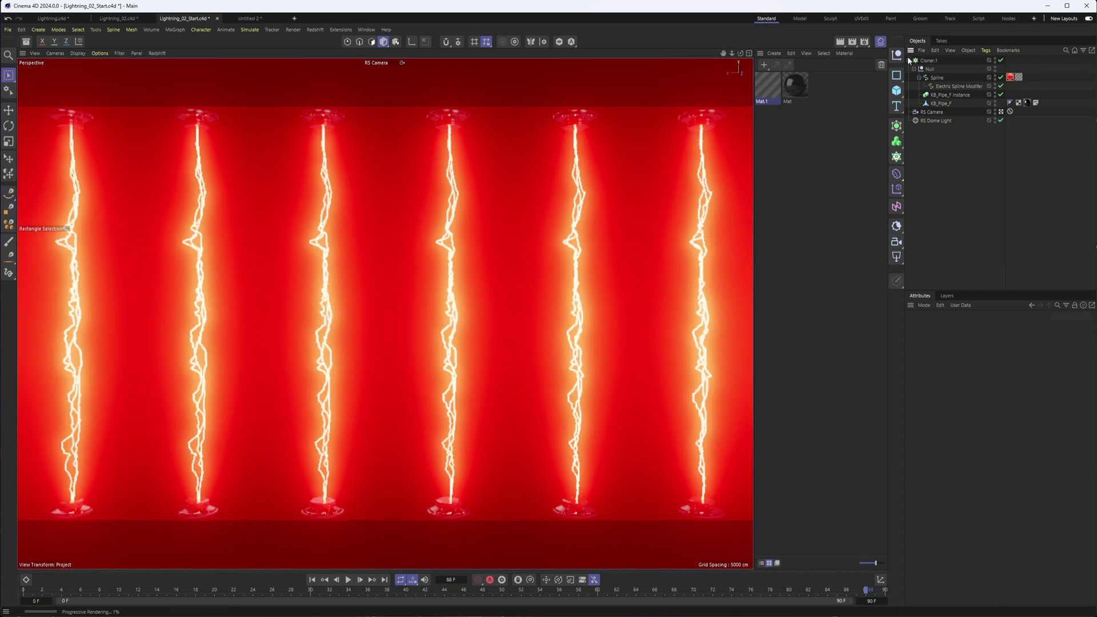
- Delete the existing RS Camera and reframe the default view on the full row of lightning arcs
left_click(940, 112)
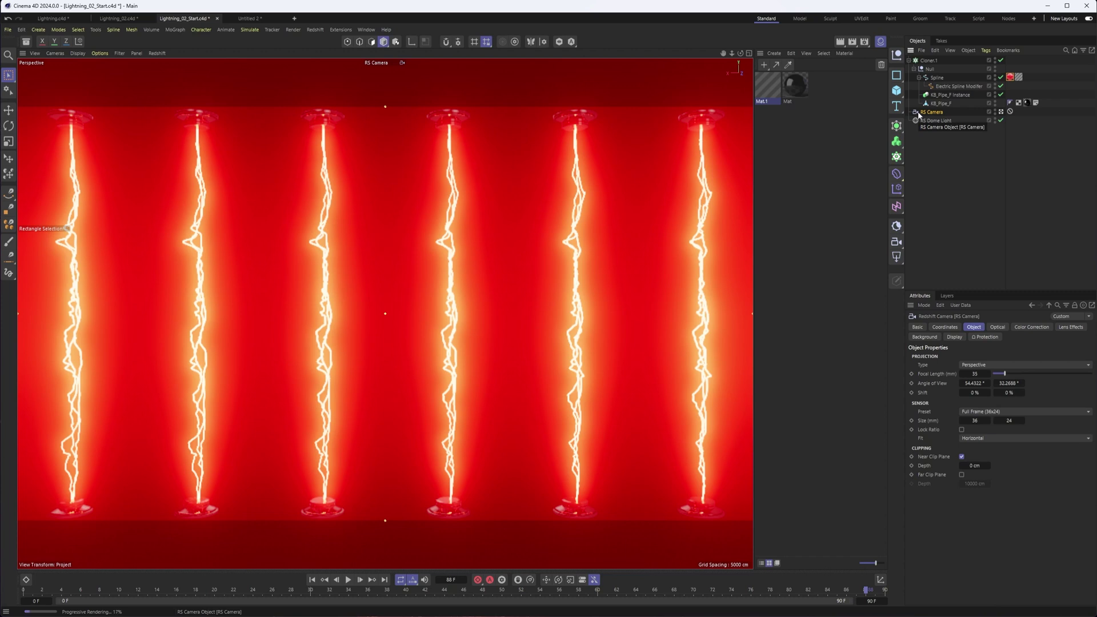
left_click(919, 113)
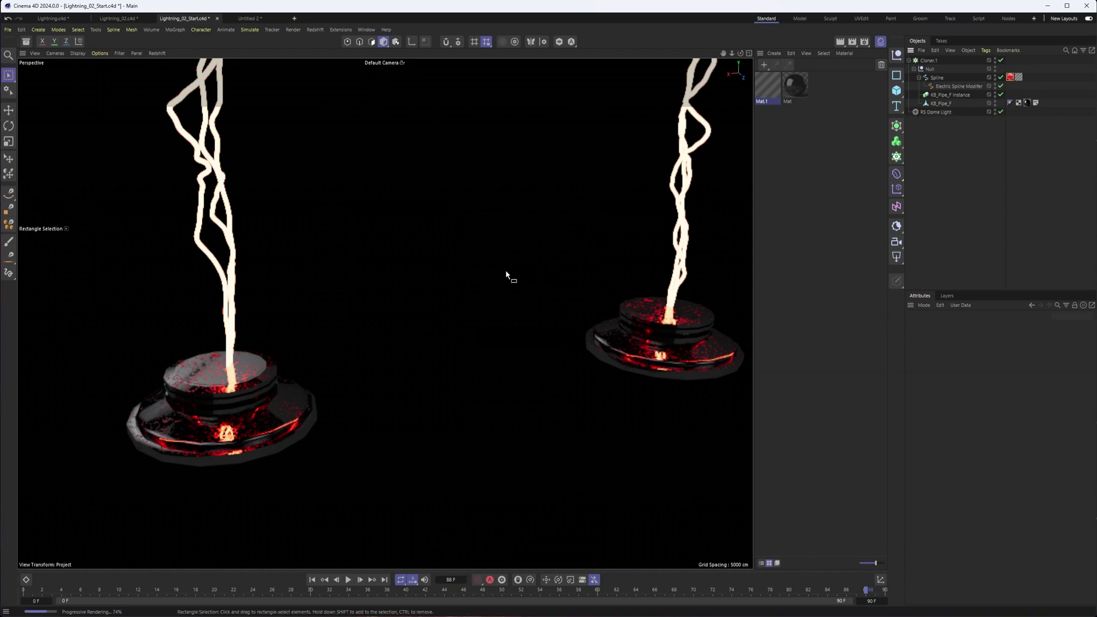
key("Delete")
scroll(331, 263, "down", 3)
left_click_drag(331, 264, 400, 308, "alt")
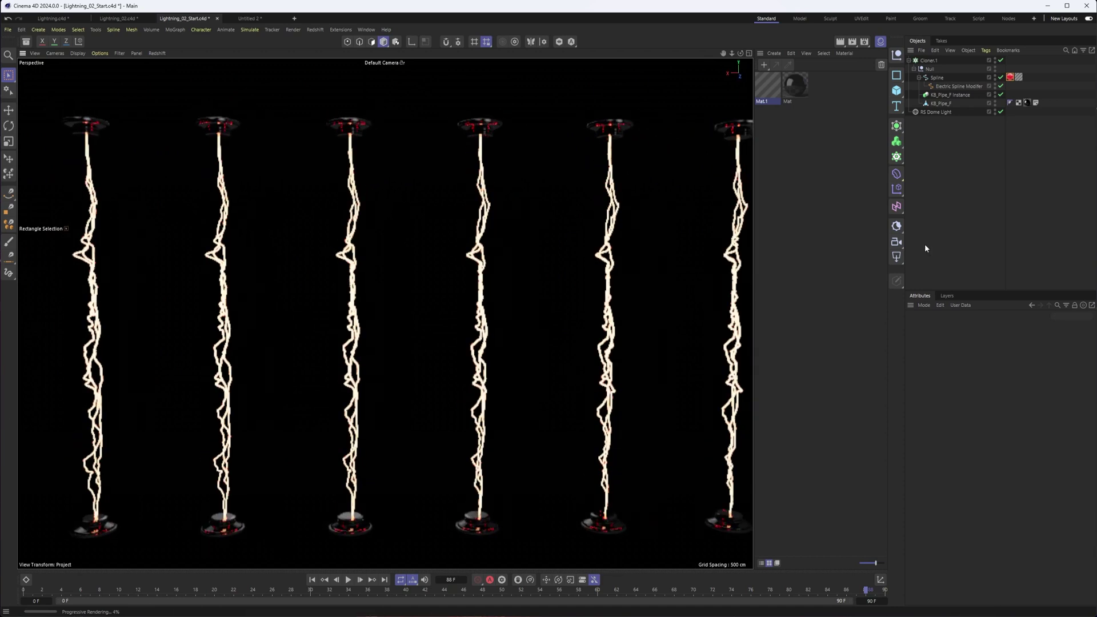
- Create a new RS Camera from the current view and reset its heading and pitch rotation to 0°
left_click(896, 241)
left_click(945, 327)
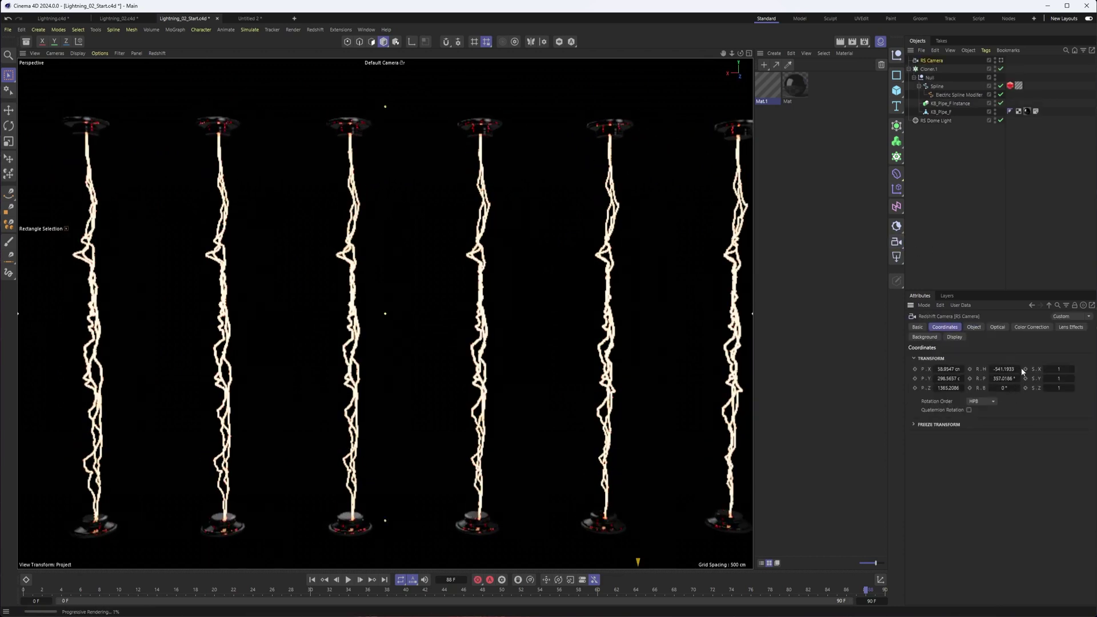
right_click(1018, 371)
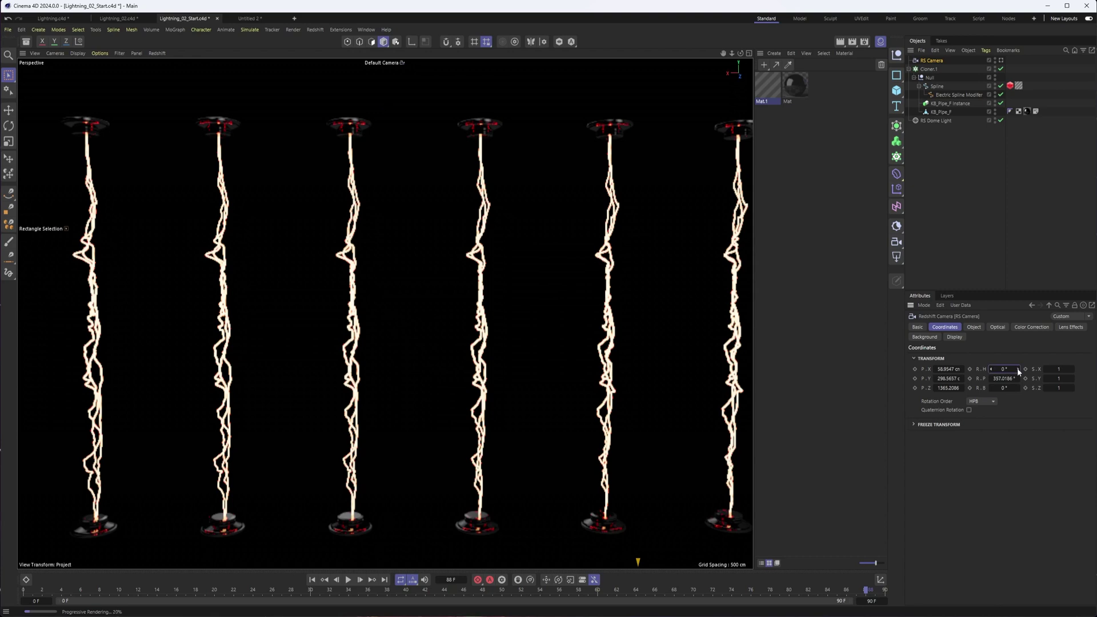
right_click(1019, 378)
- Stop the viewport render, look through the new RS Camera, and set its heading to 180° with the six arcs centered in frame
left_click(157, 53)
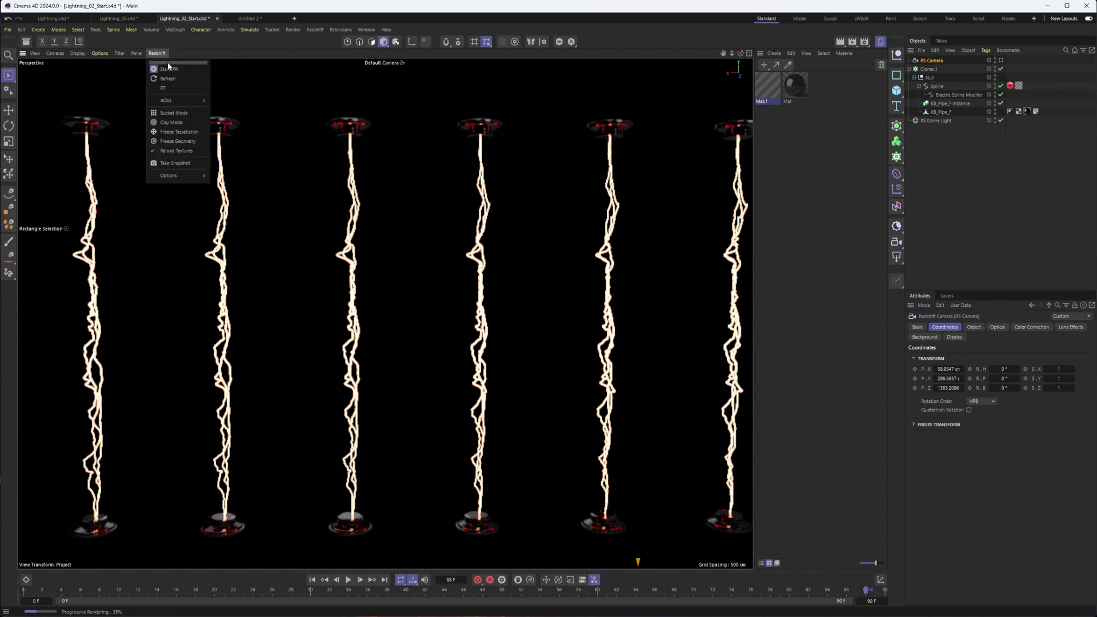
left_click(166, 65)
left_click(1001, 60)
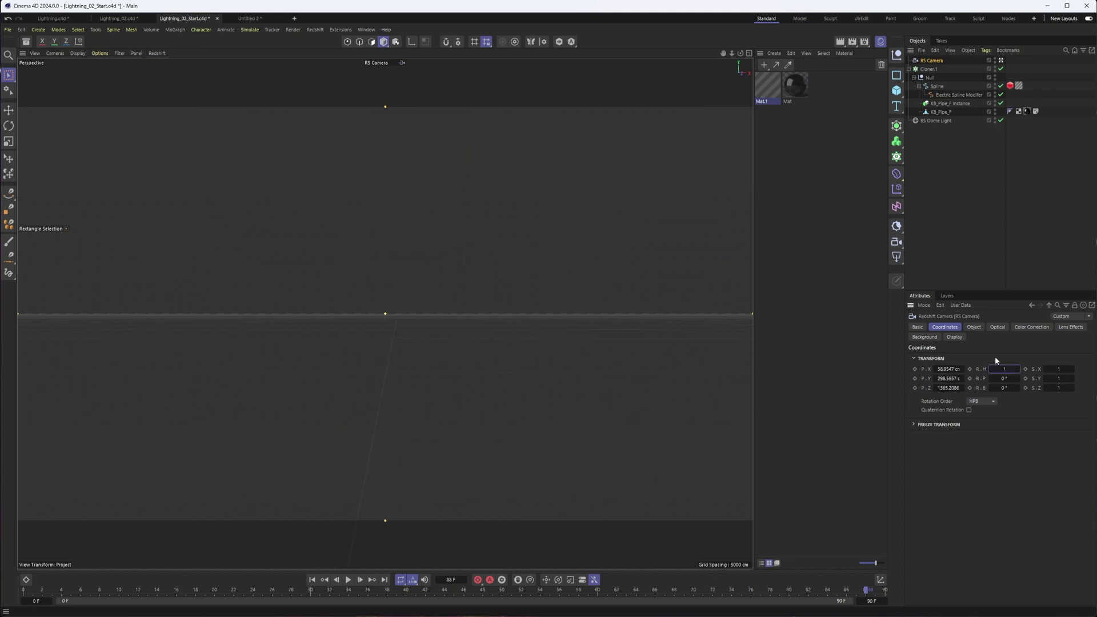
key("Return")
middle_click_drag(503, 365, 432, 355, "alt")
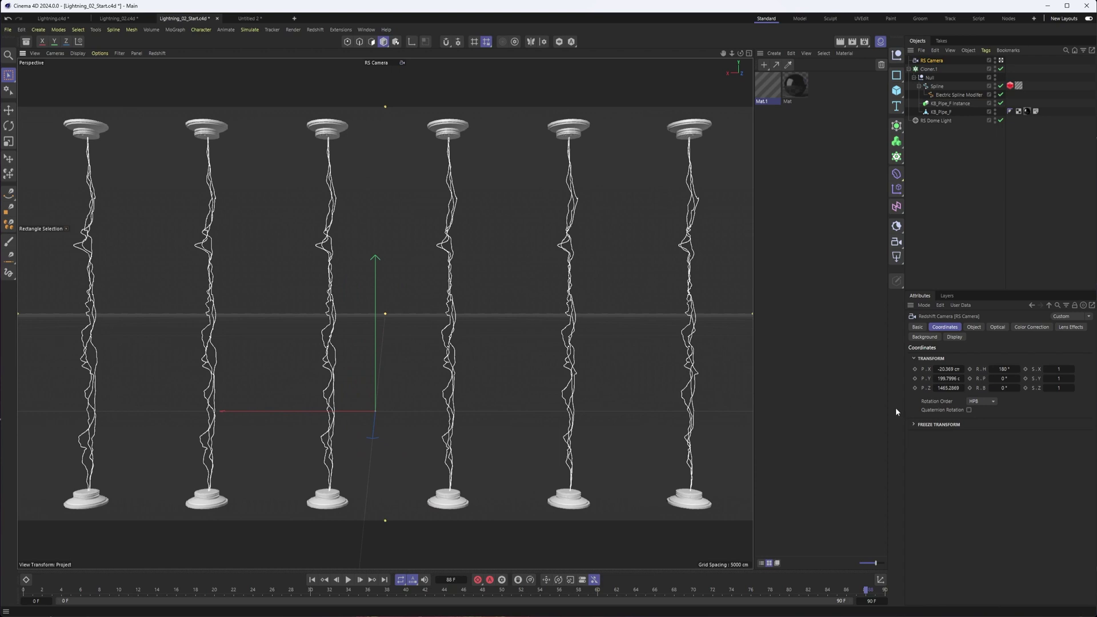
- Lock the RS Camera with a Protection tag and restart Redshift rendering in the viewport
right_click(931, 60)
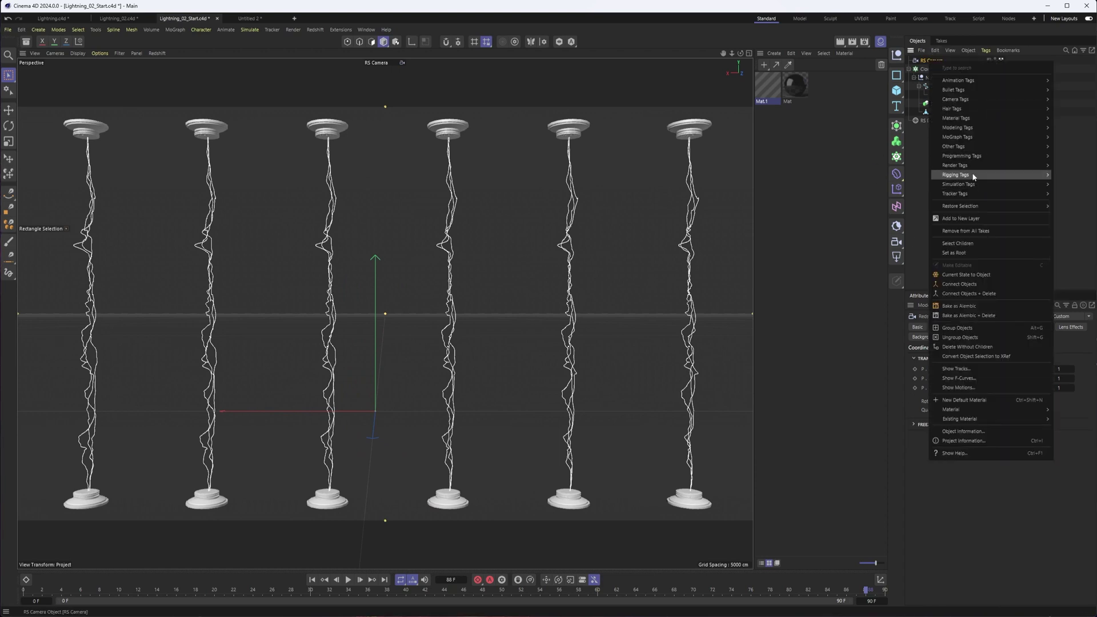
mouse_move(967, 169)
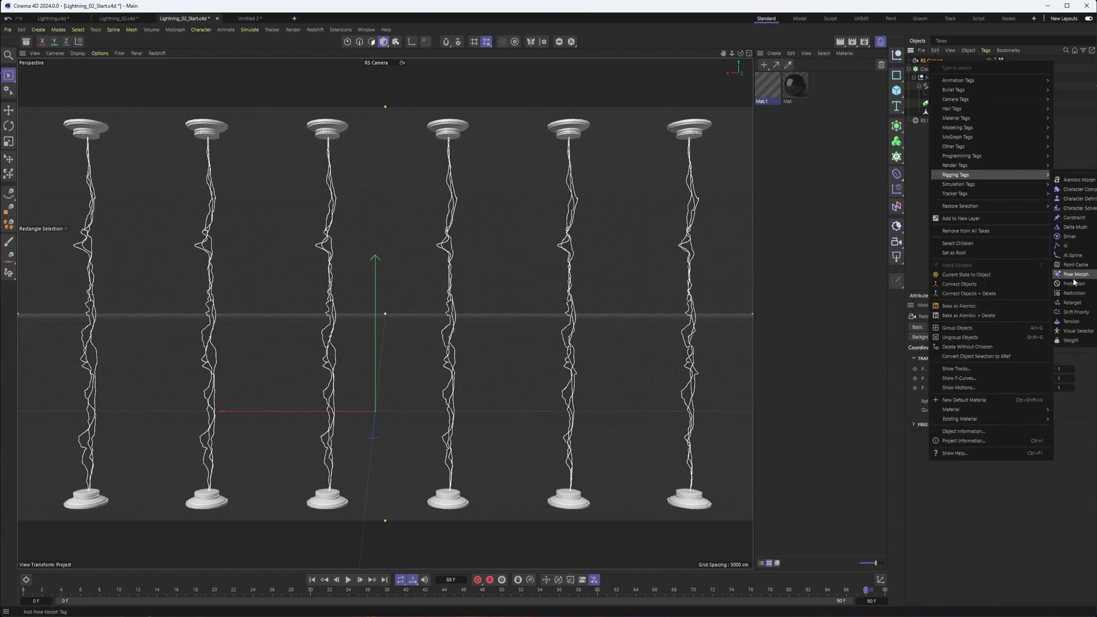
left_click(1073, 283)
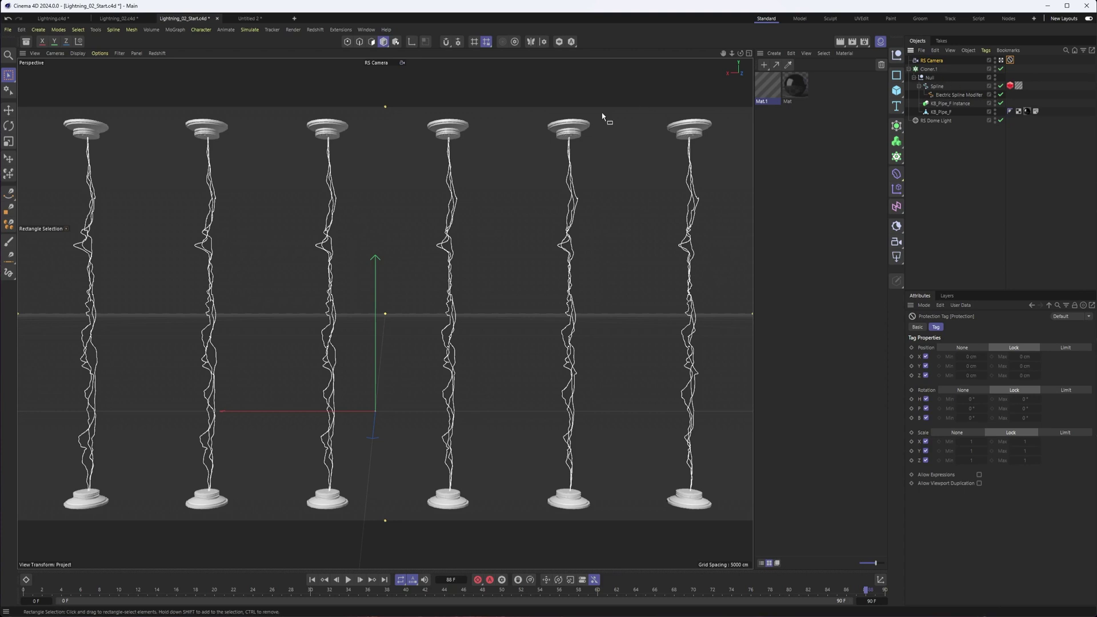
left_click(158, 53)
left_click(207, 103)
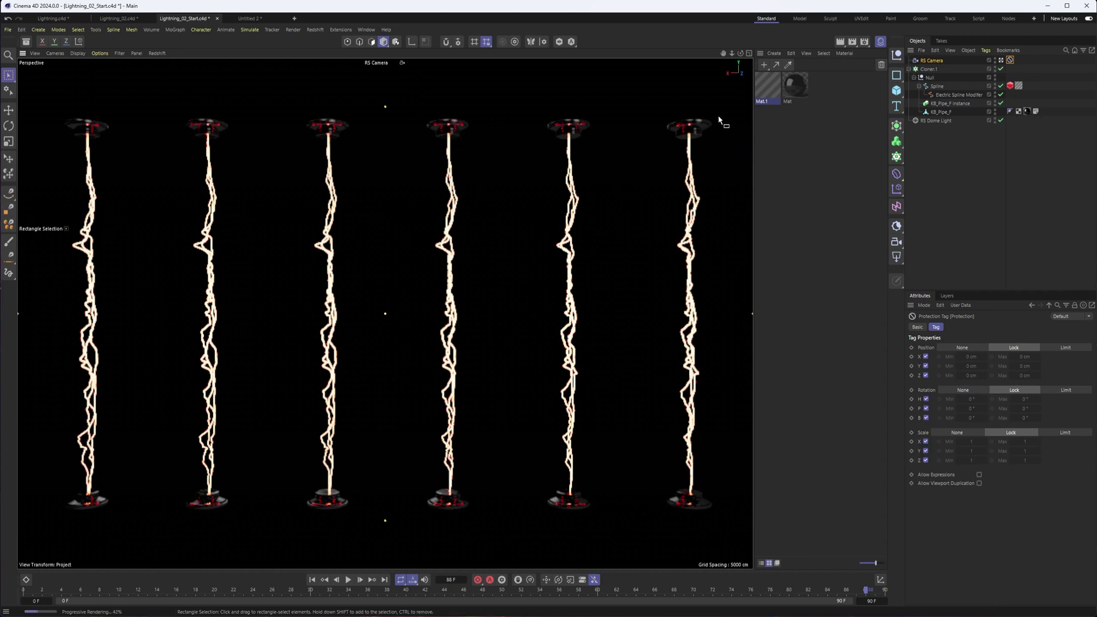
- Set the emission weight of Mat.1 to 20
left_click(768, 90)
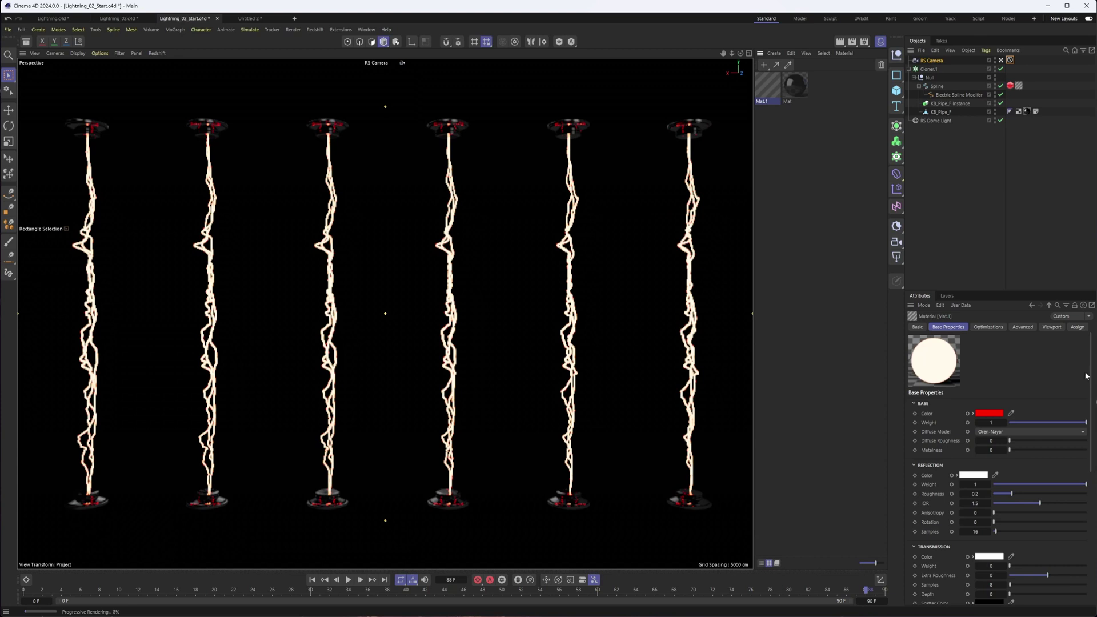
left_click_drag(1092, 374, 1078, 491)
left_click(966, 587)
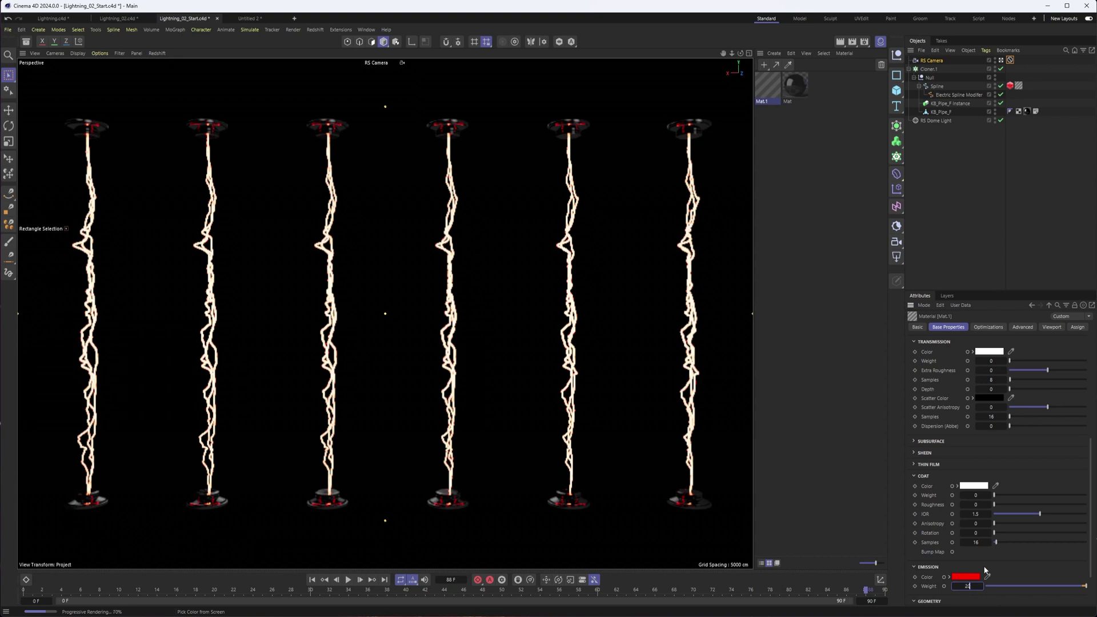
key("Return")
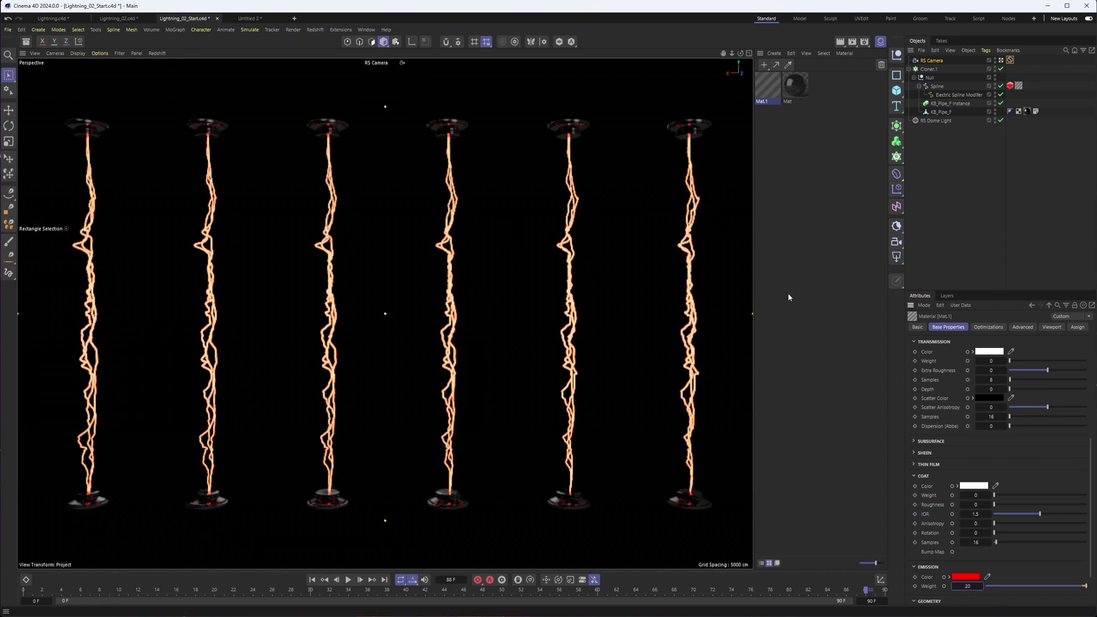
- Override the bloom lens effect on the RS Camera and lower its threshold to 2
left_click(933, 61)
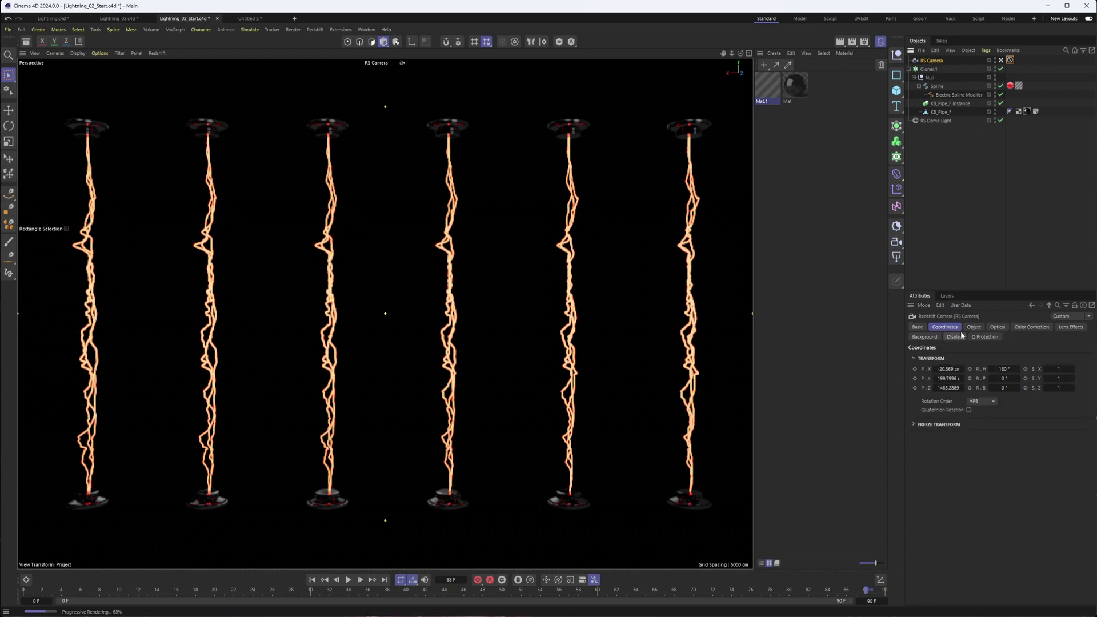
left_click(1062, 327)
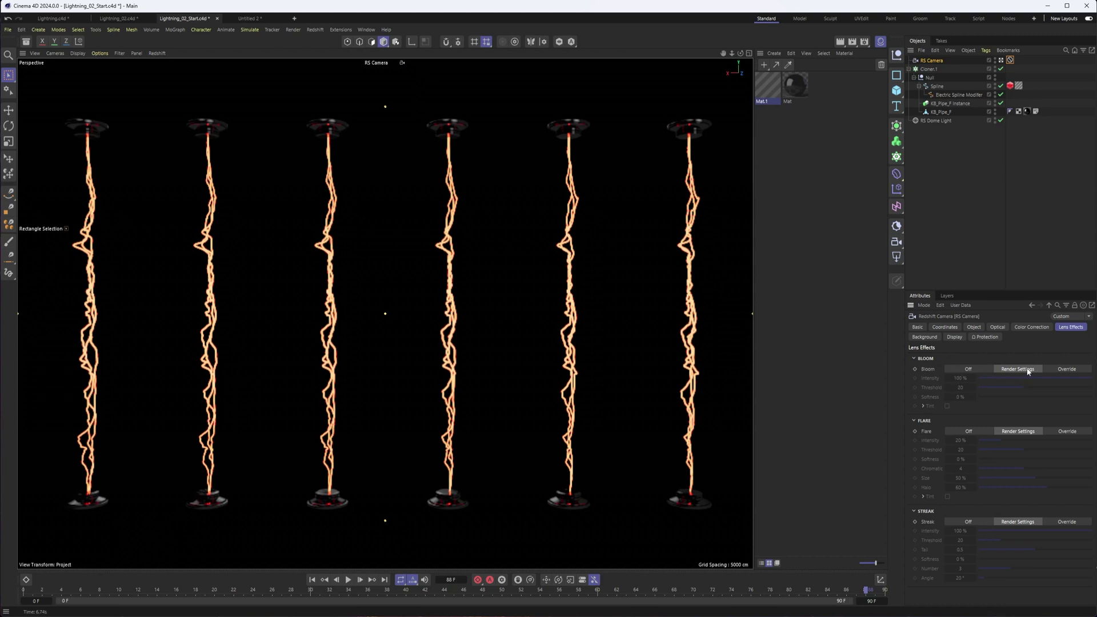
left_click(1068, 369)
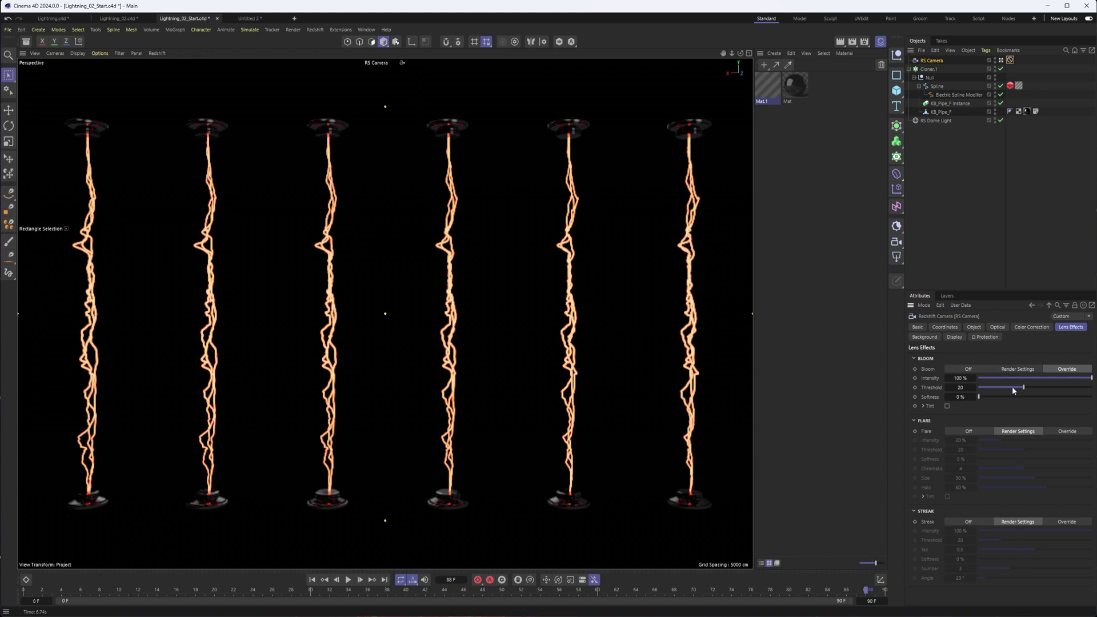
left_click_drag(1016, 386, 985, 391)
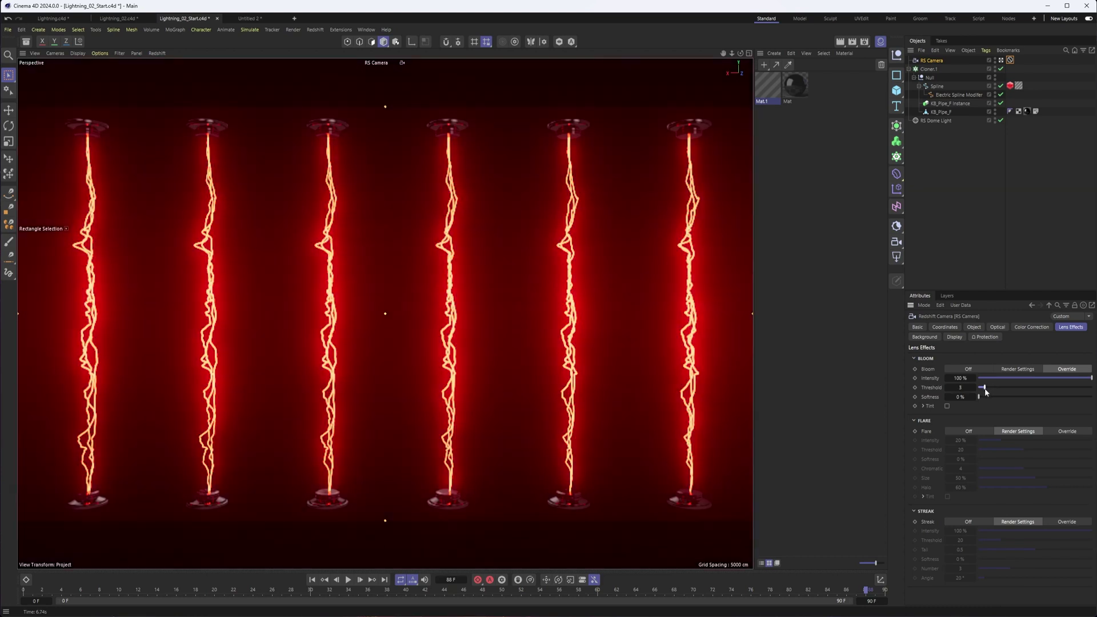
left_click_drag(986, 390, 984, 391)
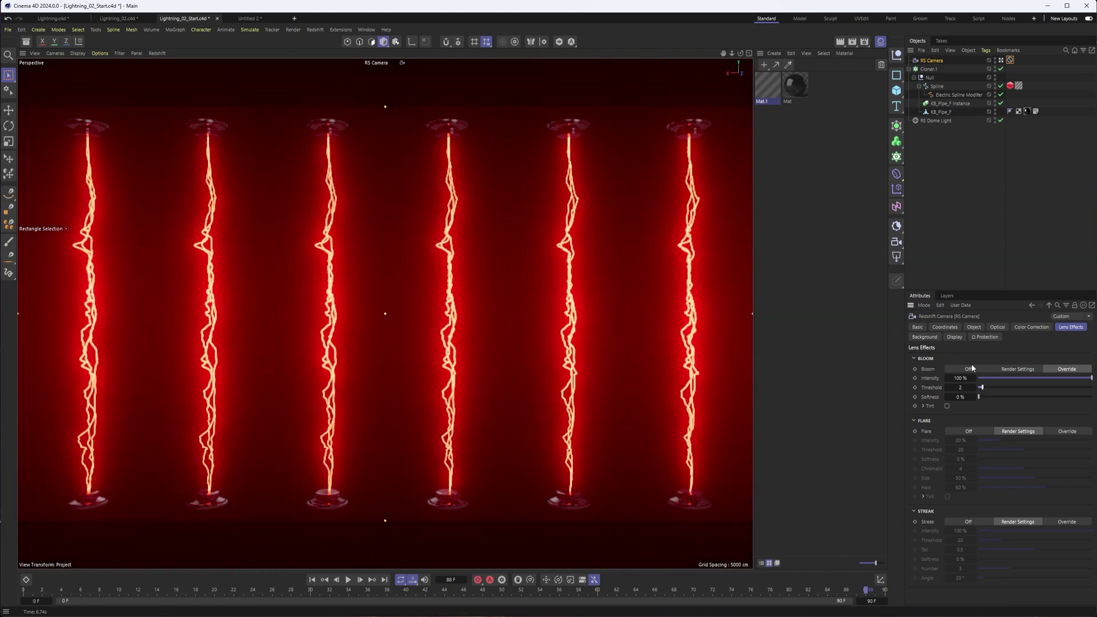
- Enter 20 again as the emission weight of Mat.1
left_click(767, 89)
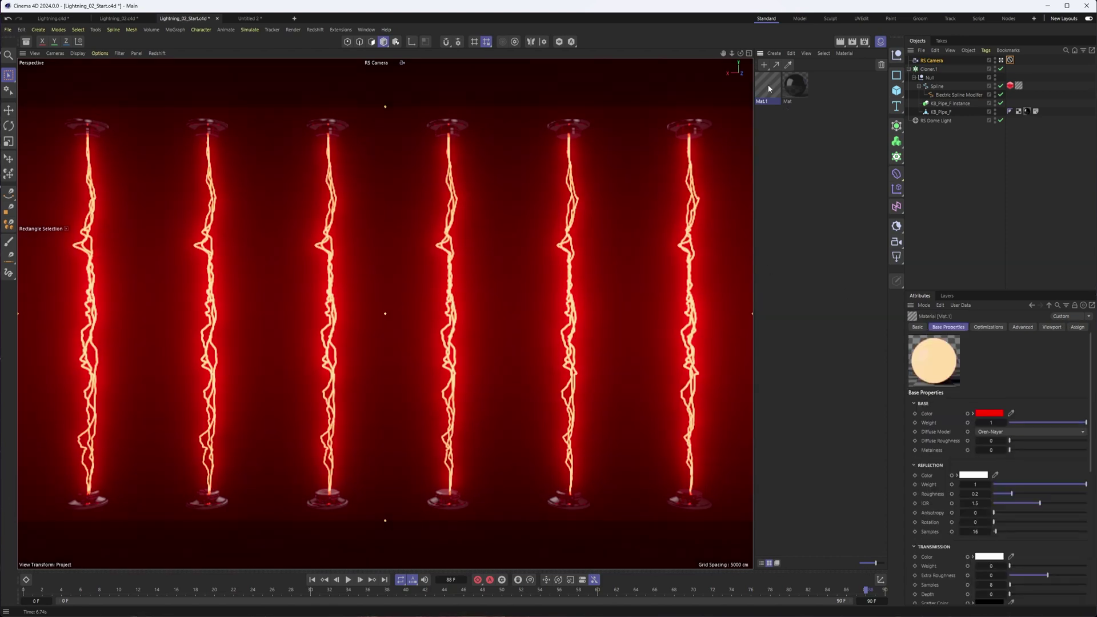
scroll(1093, 361, "down", 10)
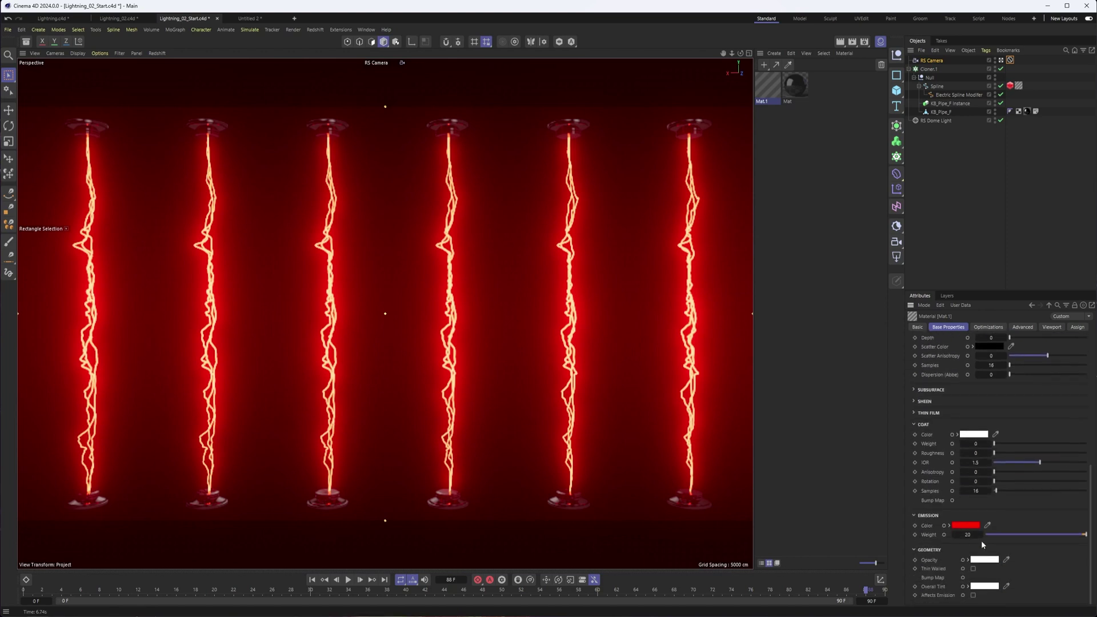
left_click(967, 534)
type("20")
key("Return")
- Raise the bloom threshold of the RS Camera well above 2, keeping the bloom intensity at 100 %
left_click(931, 60)
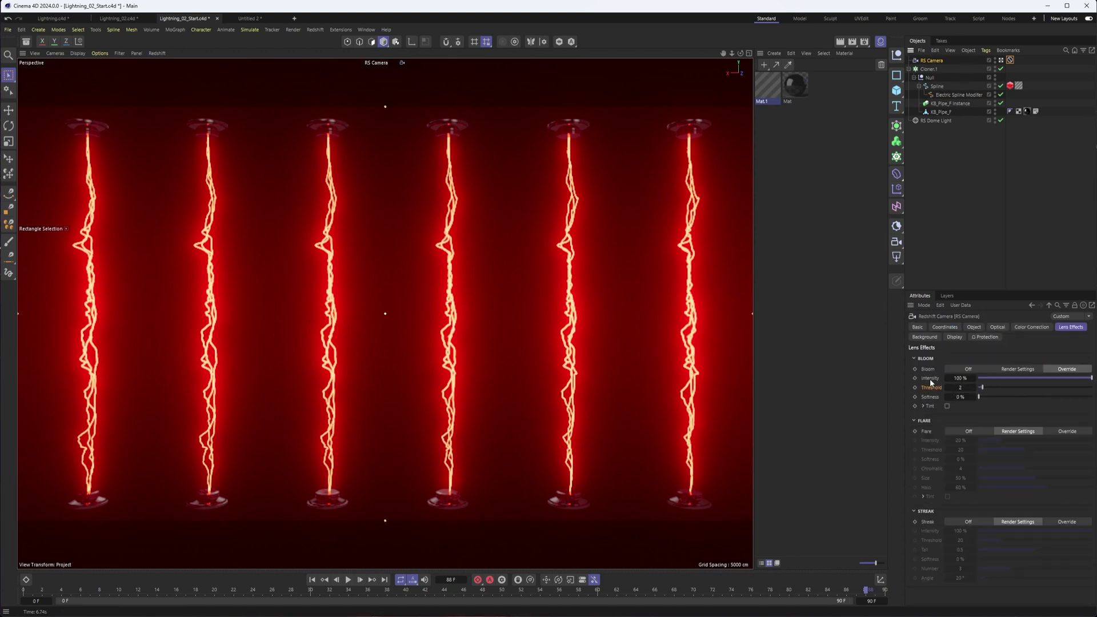
double_click(958, 379)
key("Return")
left_click_drag(983, 386, 1008, 387)
- Set the emission weight of Mat.1 to 100
left_click(766, 86)
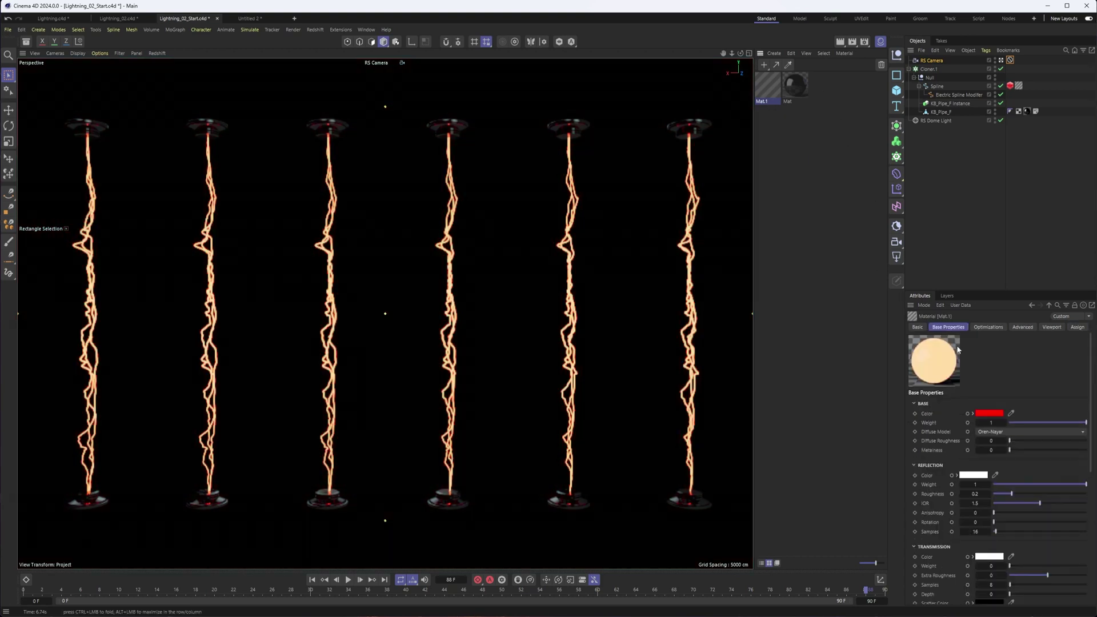
left_click_drag(1090, 376, 1061, 499)
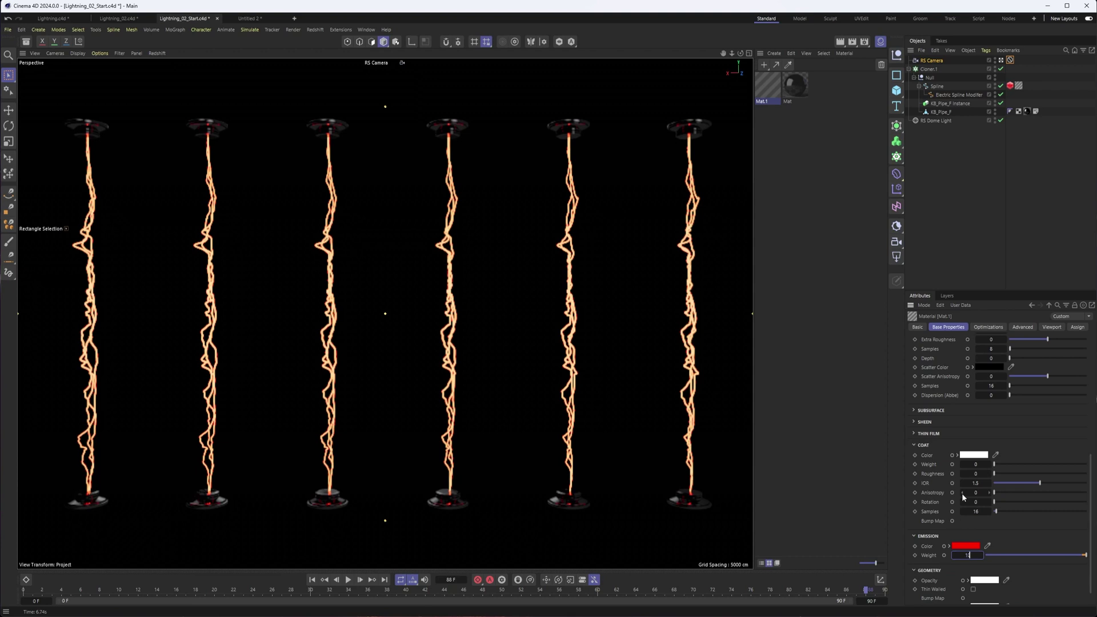
type("100")
key("Return")
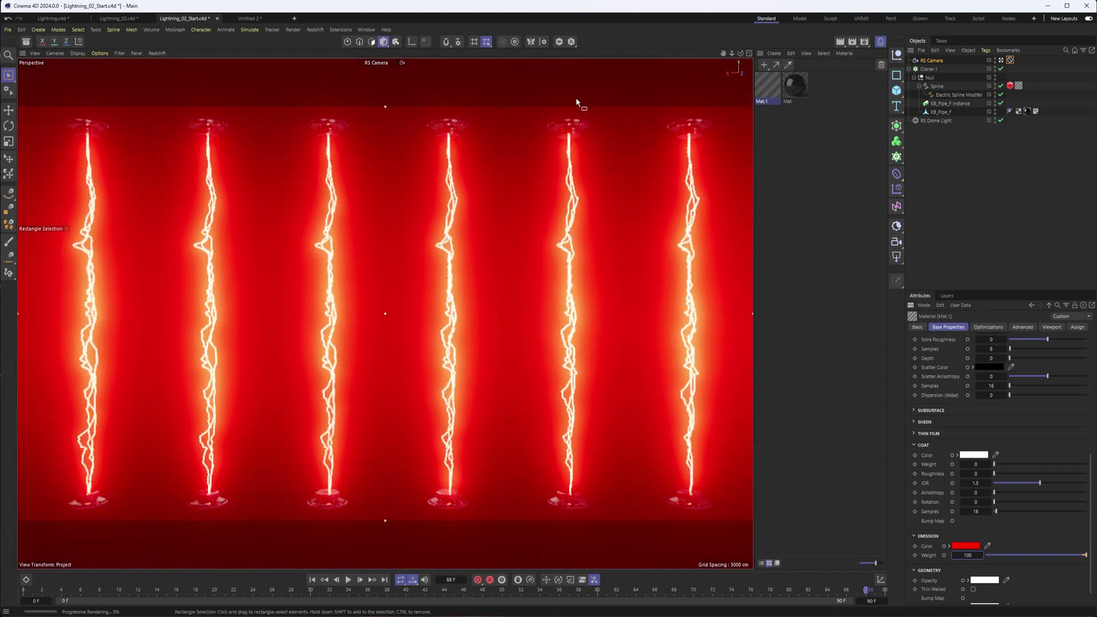
left_click(962, 556)
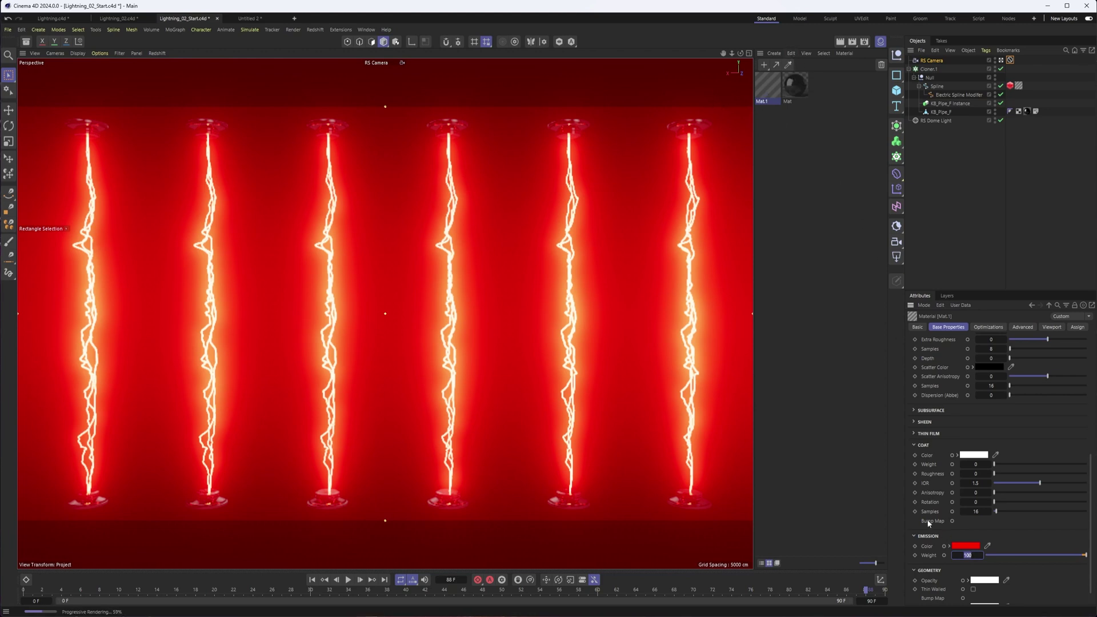
- Set the bloom threshold of the RS Camera to 22
left_click(932, 60)
left_click_drag(1007, 387, 1014, 387)
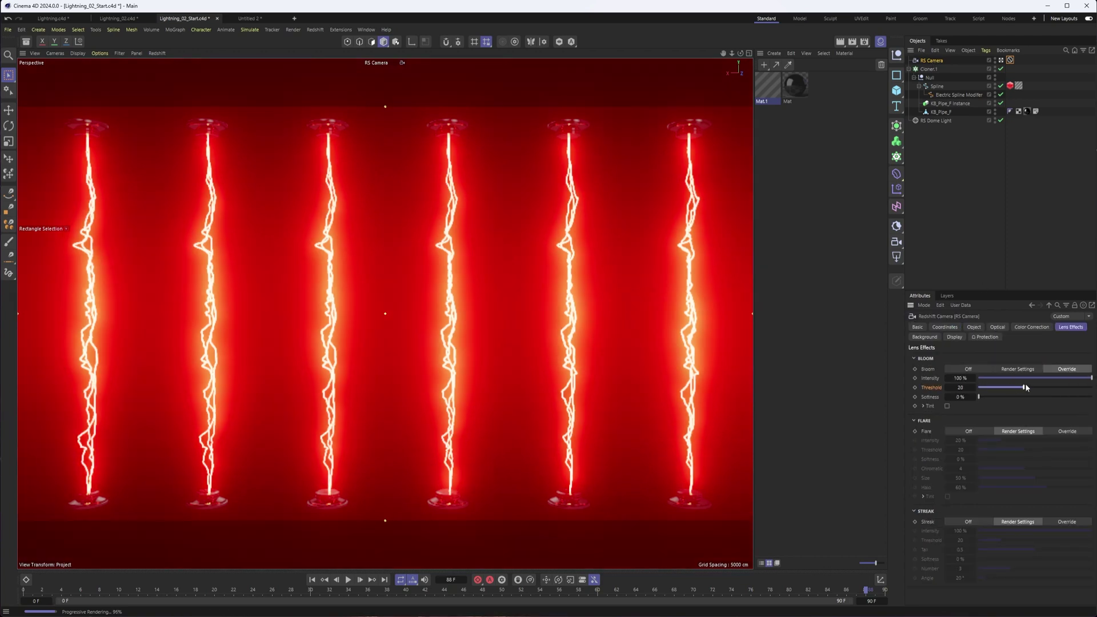
left_click_drag(1026, 387, 1029, 388)
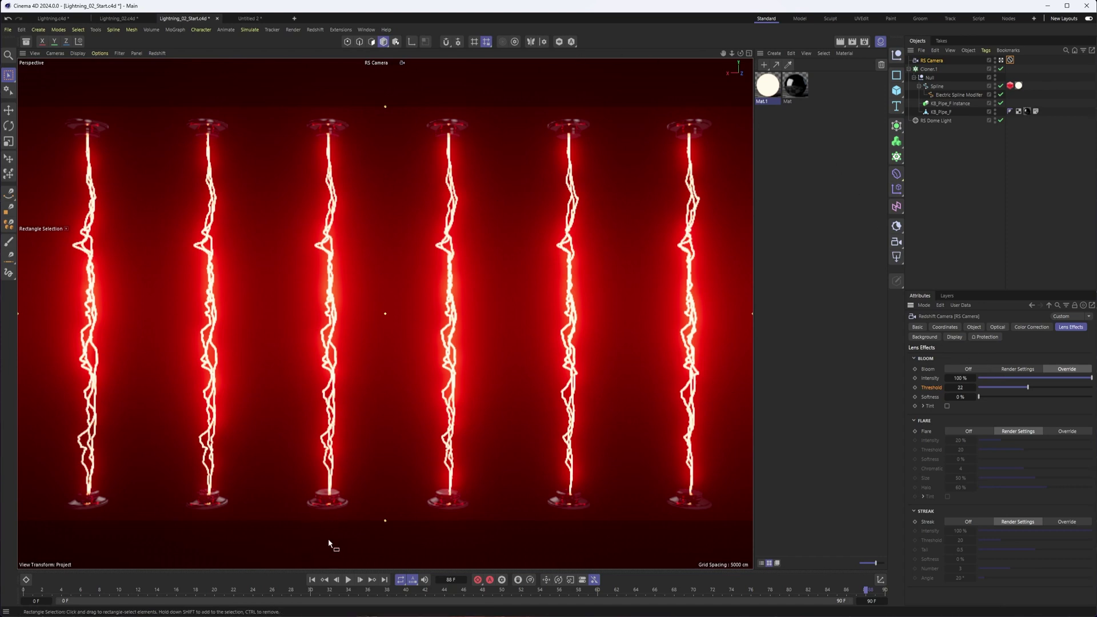
- Stop the Redshift viewport render and play the lightning animation, pausing it at frame 54
left_click(157, 53)
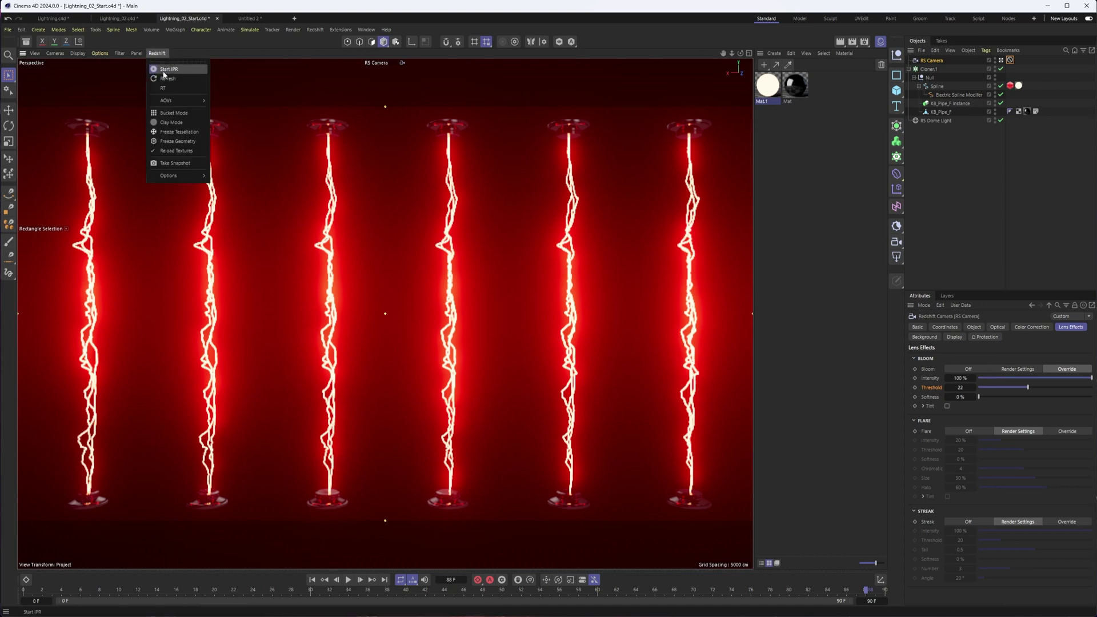
left_click(164, 69)
key("F8")
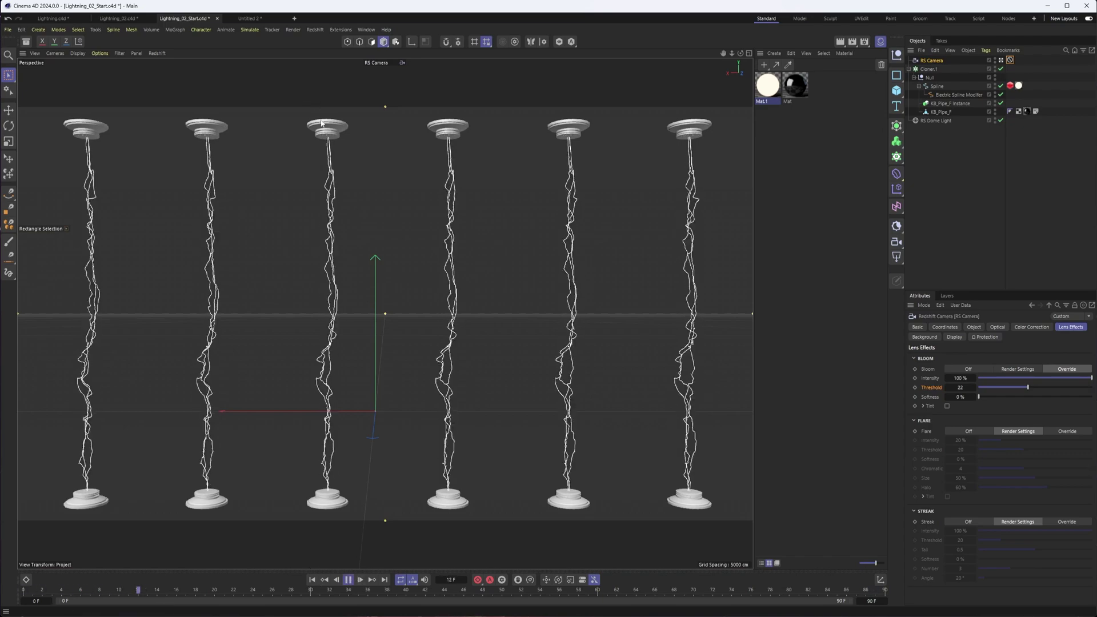
left_click(349, 580)
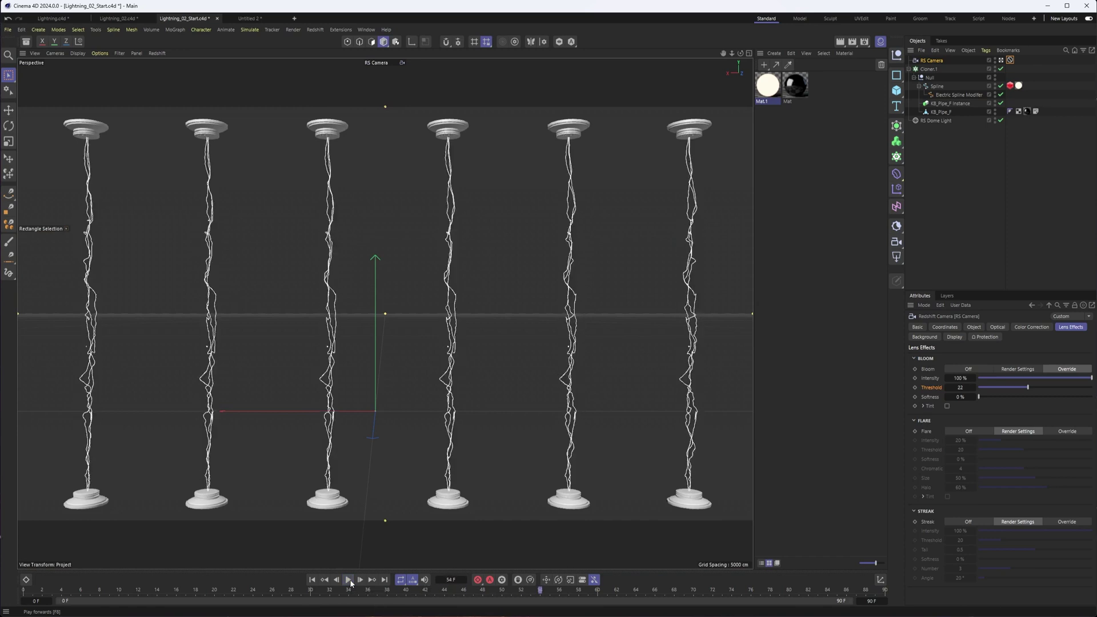
- In the Untitled 2 project's Right view, draw a downward zigzag Bezier spline with five points using the Spline Pen
left_click(295, 18)
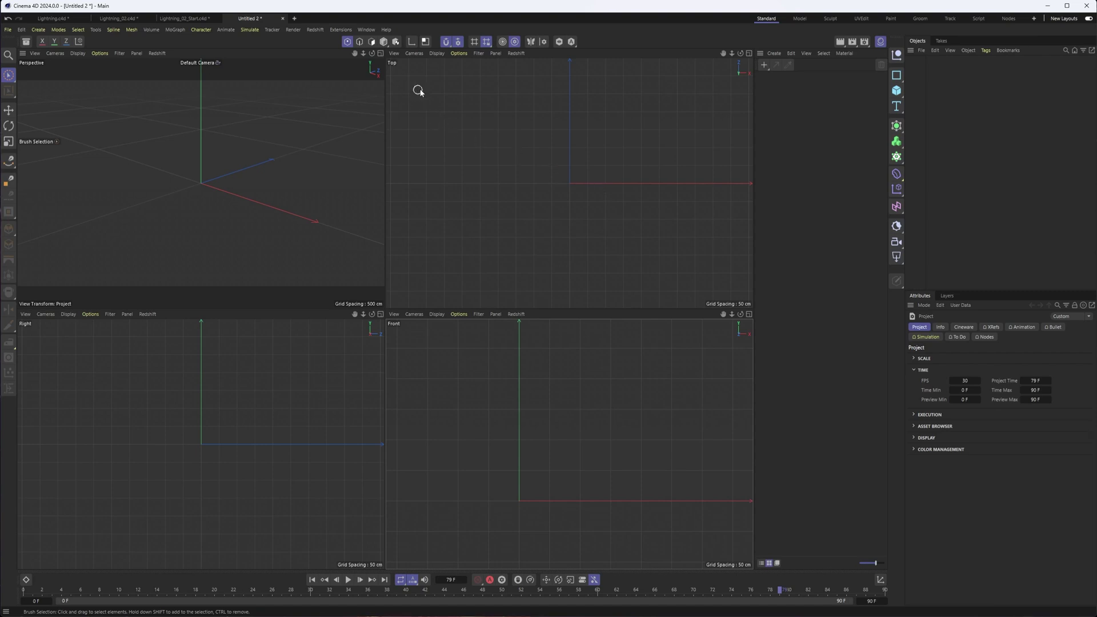
left_click(380, 313)
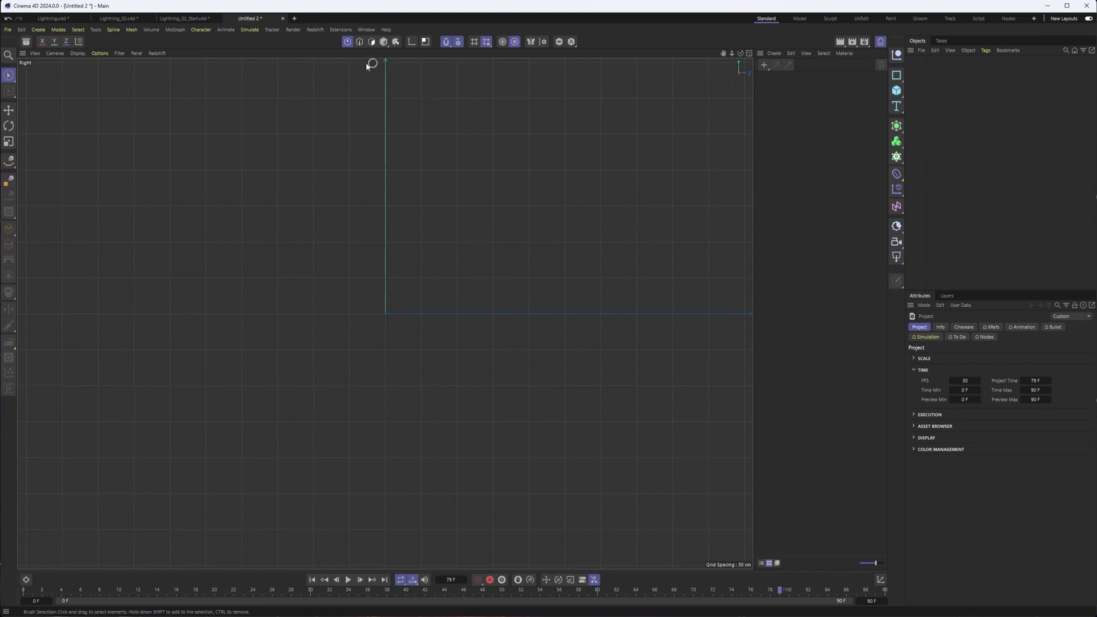
left_click(8, 161)
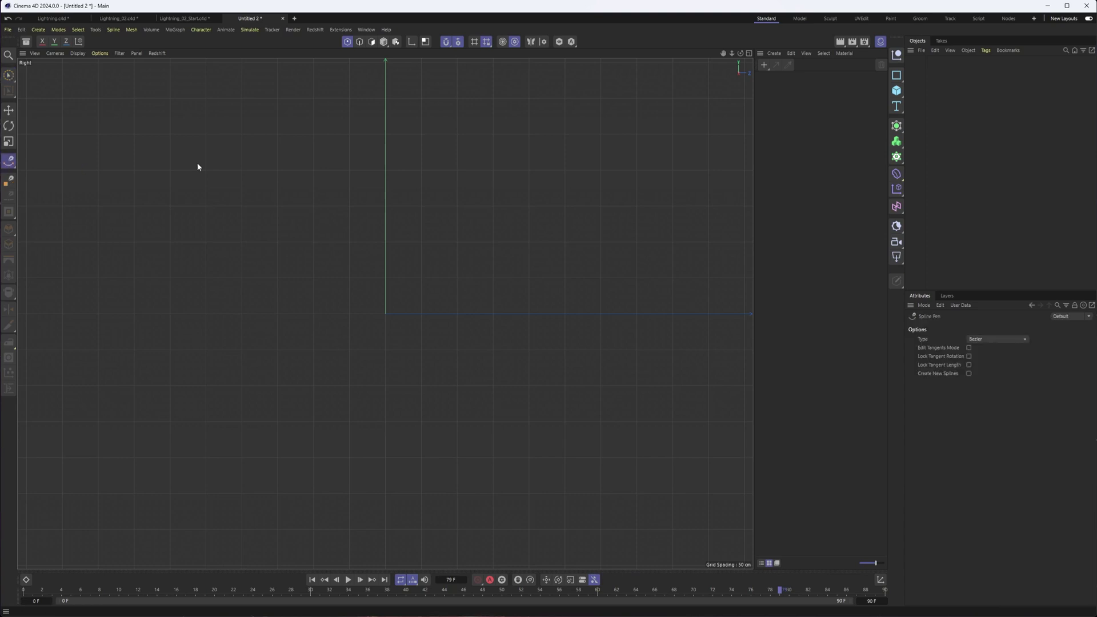
left_click(322, 87)
left_click(480, 204)
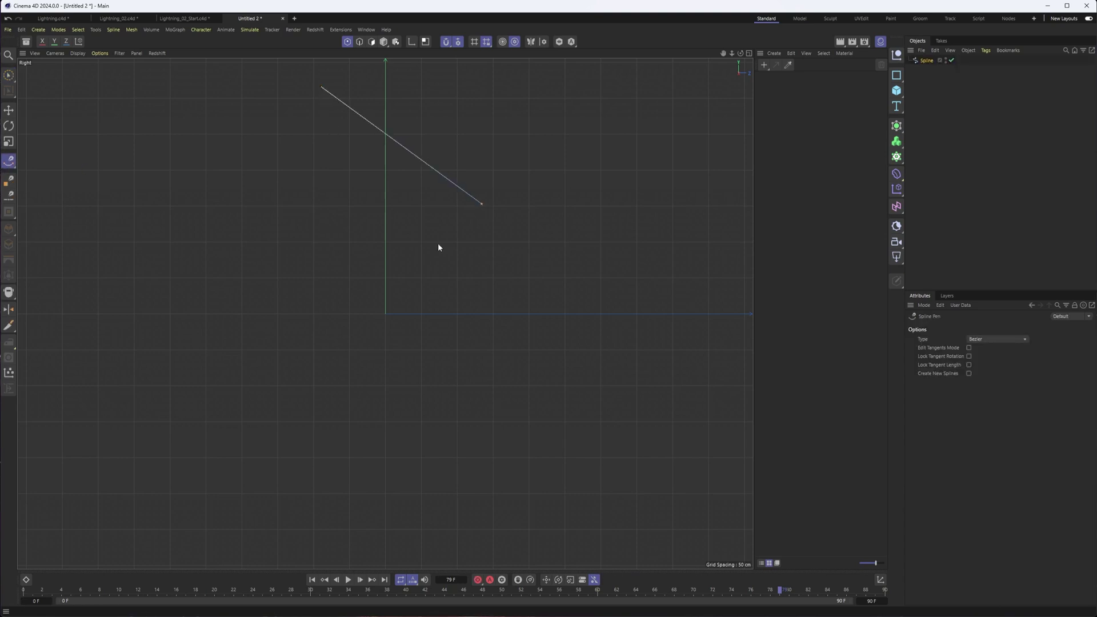
left_click(343, 335)
left_click(492, 413)
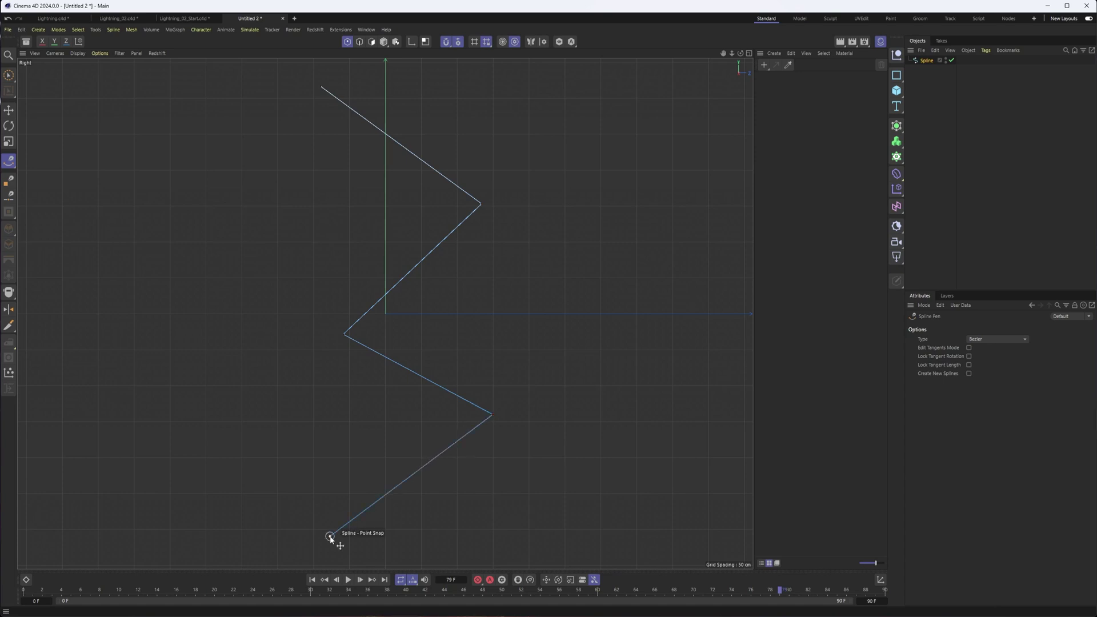
left_click(331, 535)
key("space")
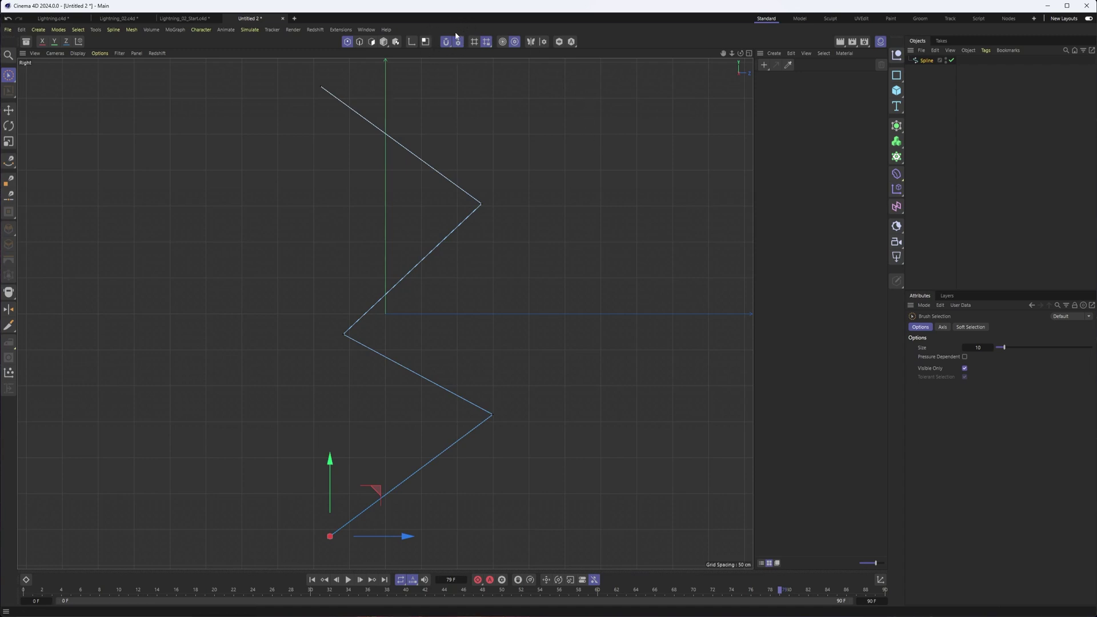
left_click(342, 211)
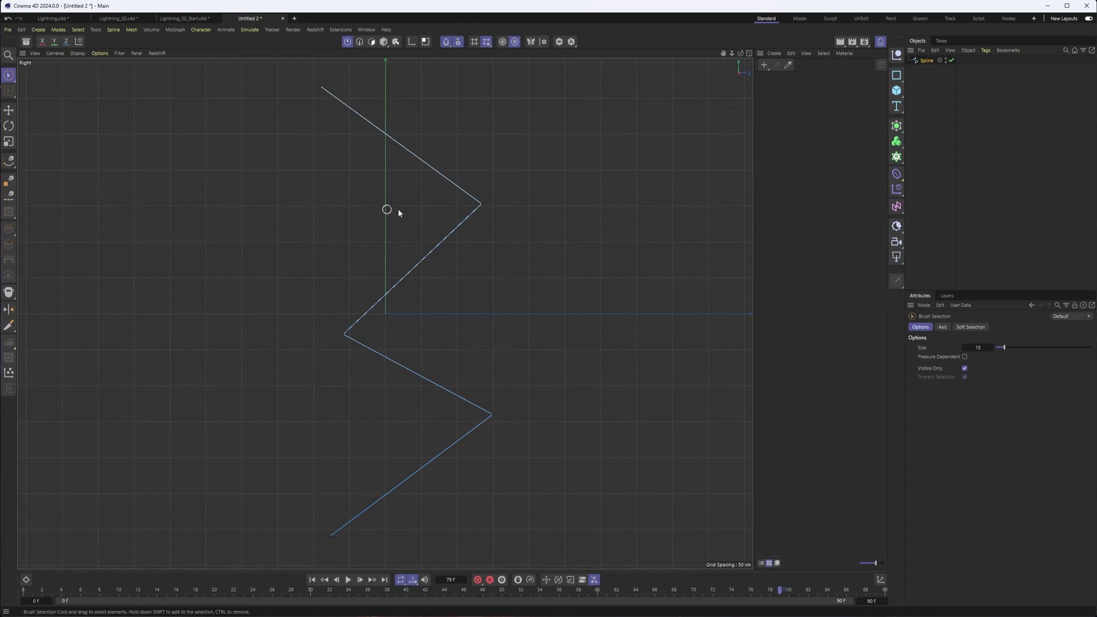
- Draw a separate four-point branch segment starting to the right of the main zigzag's last section
key("h")
left_click(439, 467)
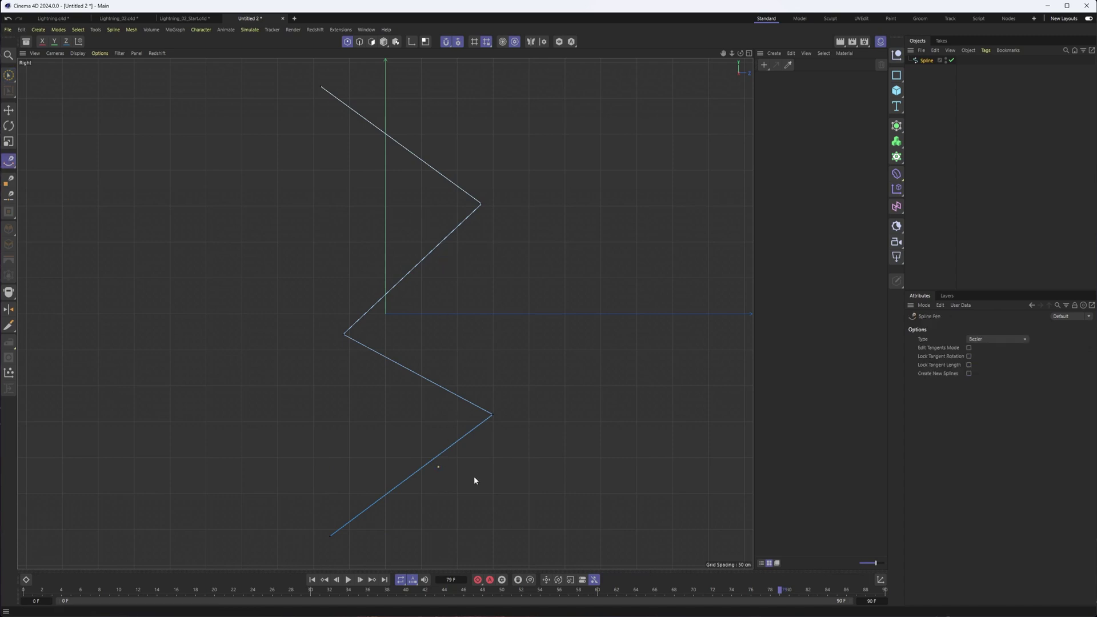
left_click(517, 512)
left_click(607, 522)
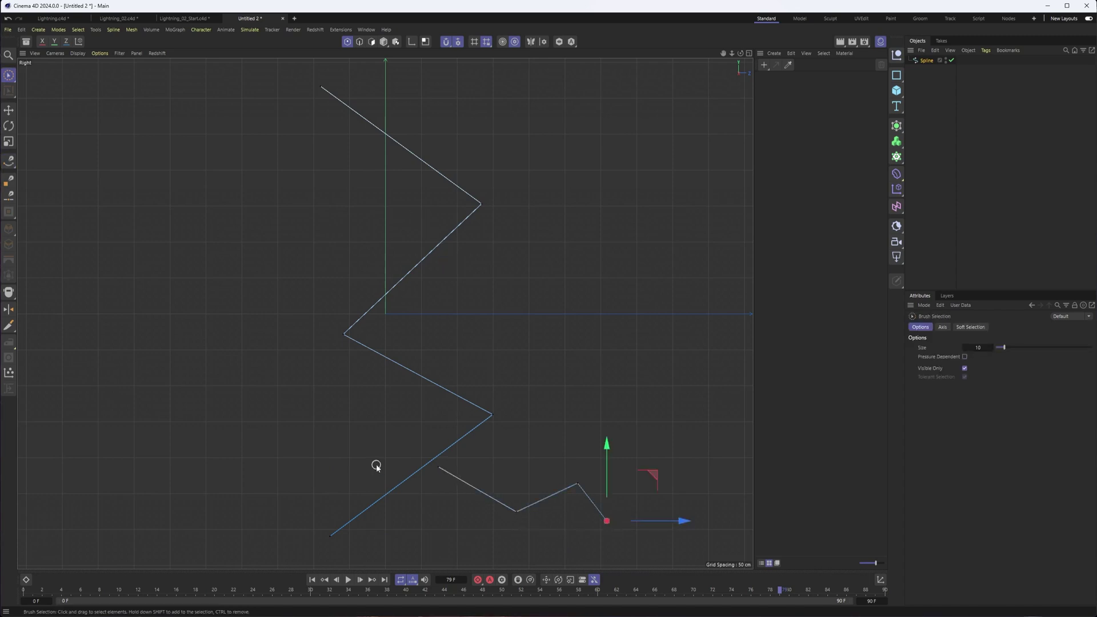
key("Escape")
- Draw a three-point branch to the left of the zigzag's lower end and a short two-point offshoot beneath it
left_click(305, 459)
left_click(251, 507)
key("Escape")
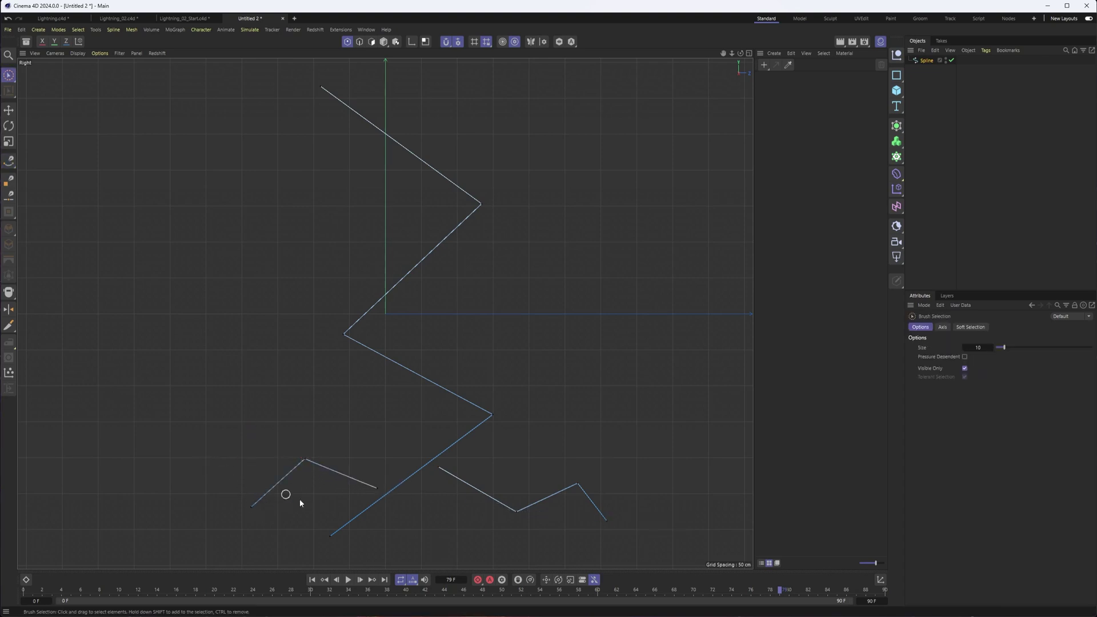
left_click(284, 489)
left_click(290, 544)
key("Escape")
- Draw a three-point branch to the right of the zigzag's middle and a short two-point offshoot beneath it
left_click(431, 267)
left_click(557, 343)
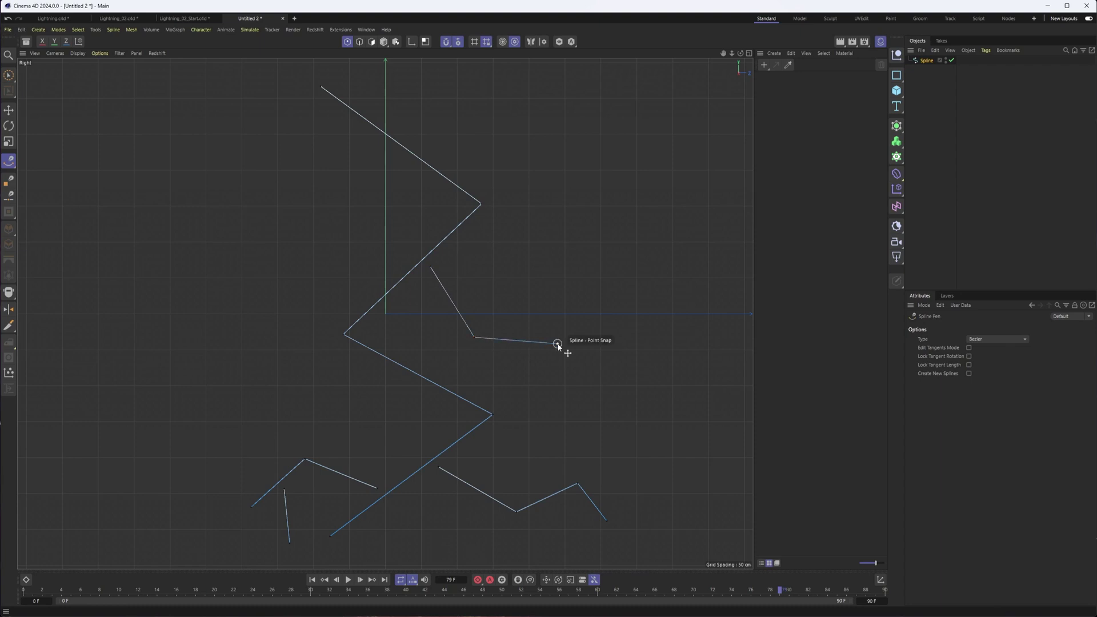
key("space")
key("space")
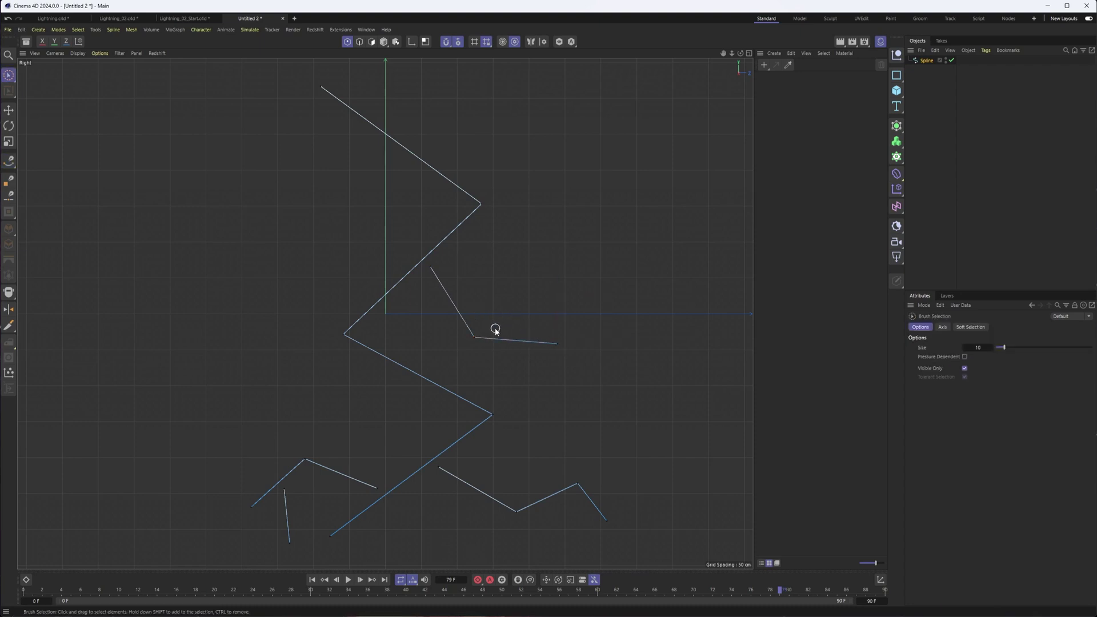
left_click(534, 376)
key("space")
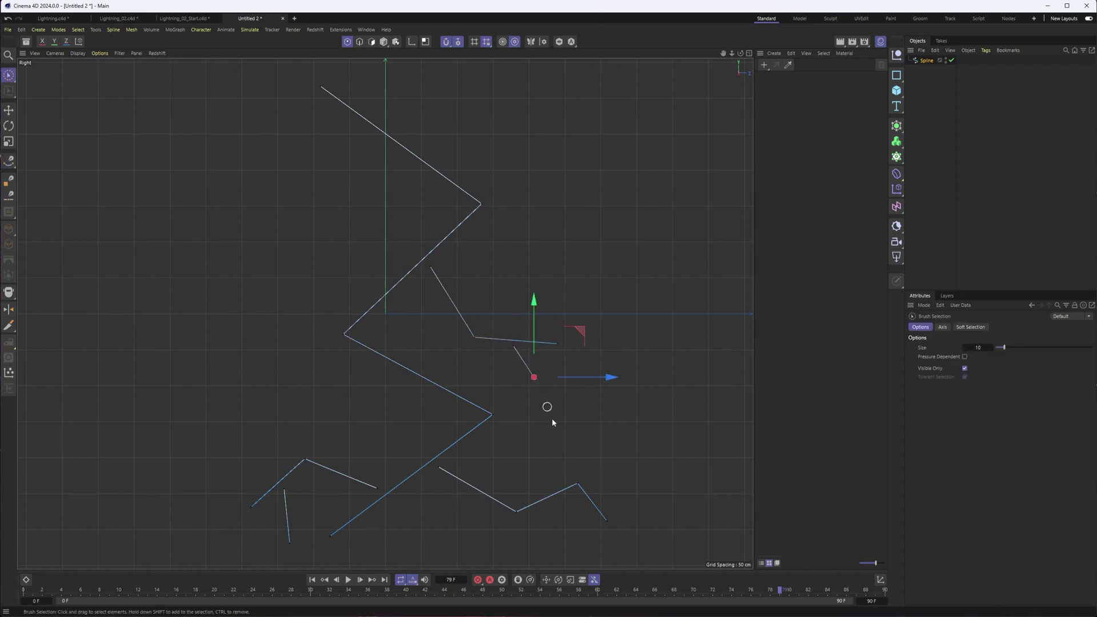
- Draw a short two-point offshoot beneath the four-point branch at the zigzag's lower right
key("space")
key("space")
key("space")
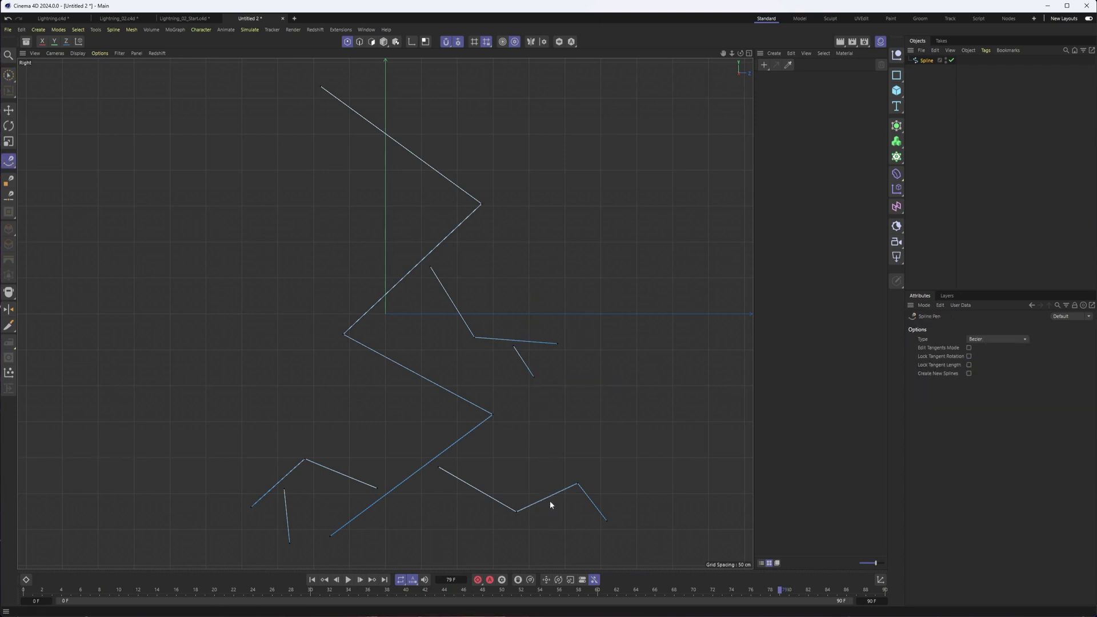
left_click(567, 535)
key("space")
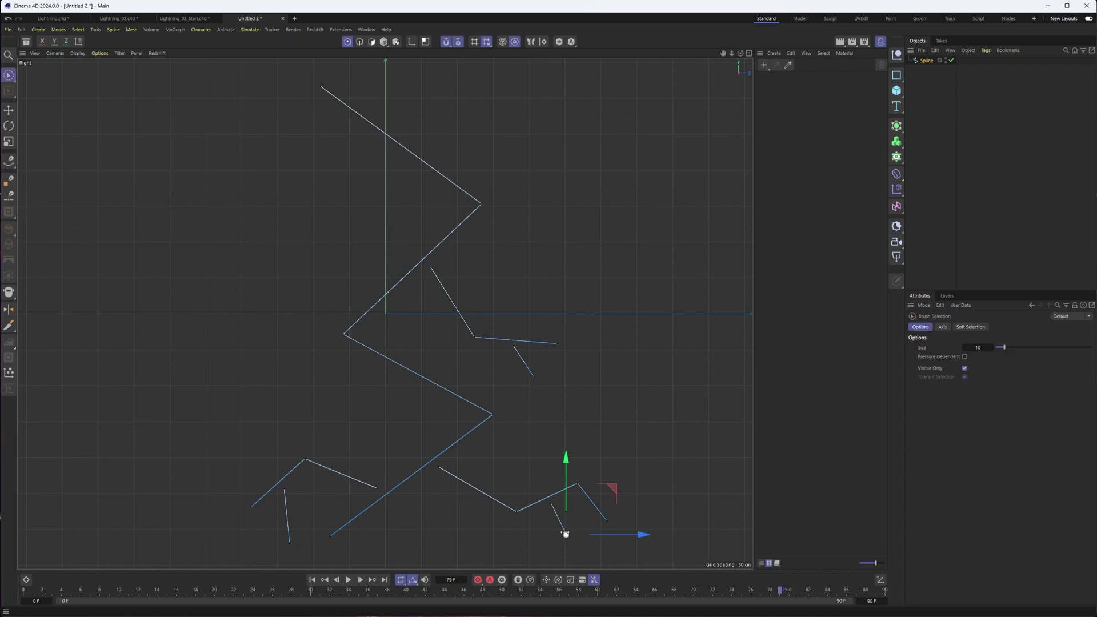
- Snap the middle branch's start to the zigzag's upper right corner and its offshoot's start to the branch's corner
left_click(433, 267)
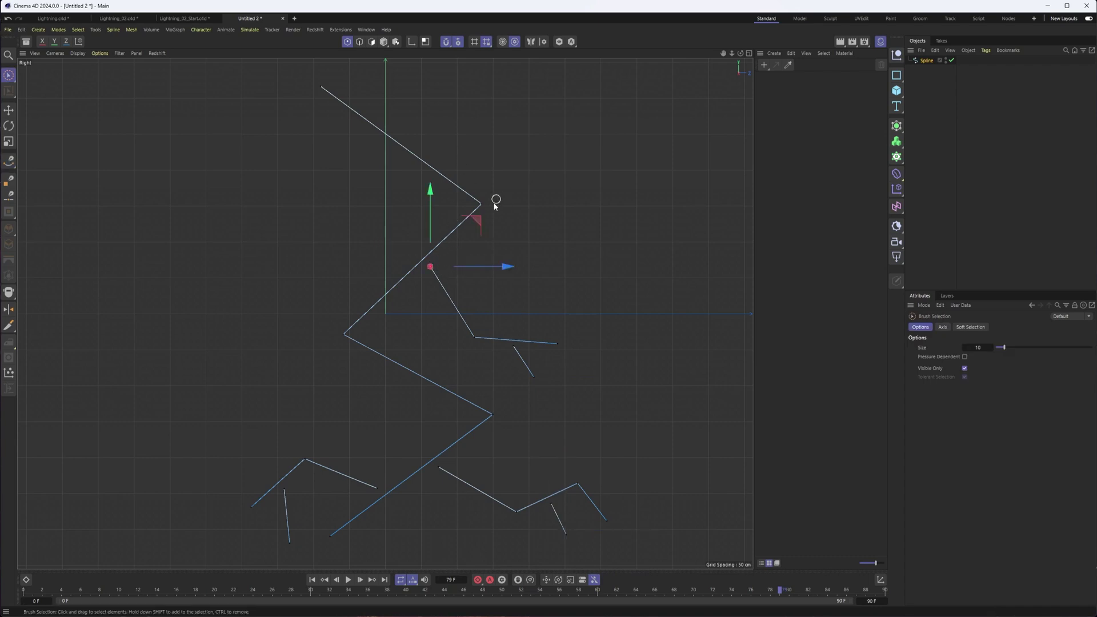
left_click_drag(473, 223, 522, 163)
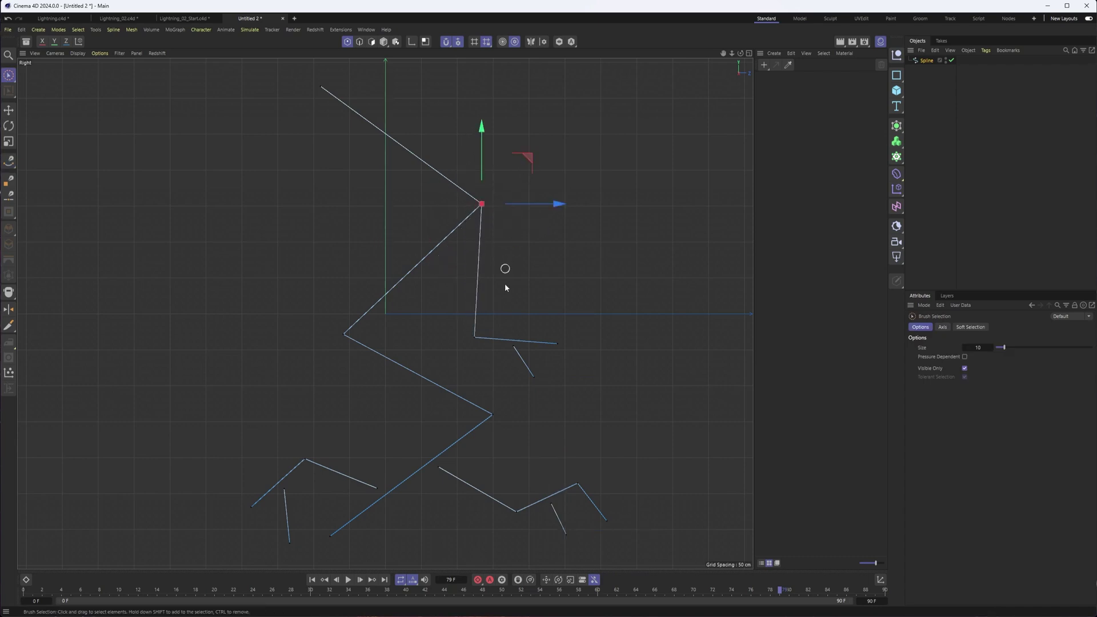
left_click(514, 347)
left_click_drag(556, 301, 516, 291)
left_click(328, 446)
- Snap the lower right branch's start to the zigzag's lower right corner and move its offshoot's start onto the branch's last segment
left_click(439, 468)
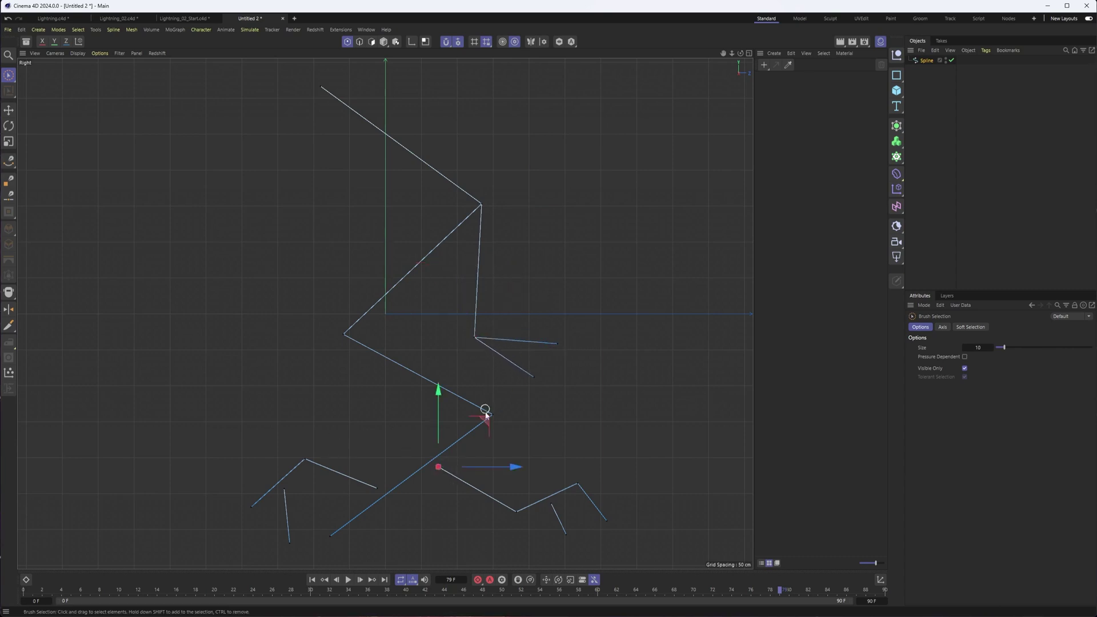
left_click_drag(479, 417, 539, 369)
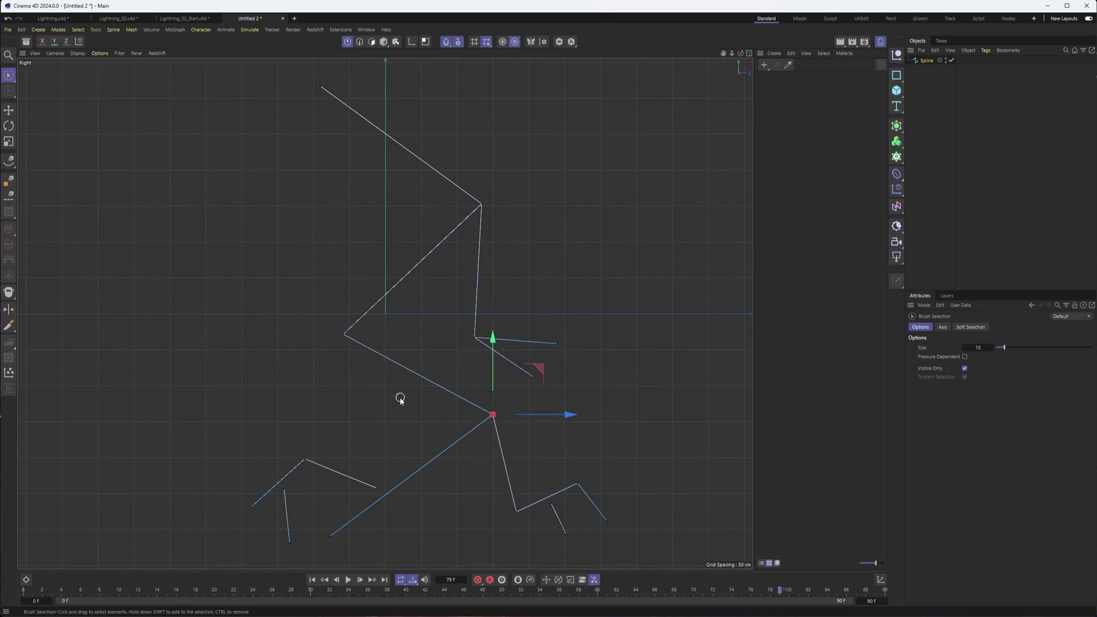
left_click(392, 419)
left_click(551, 504)
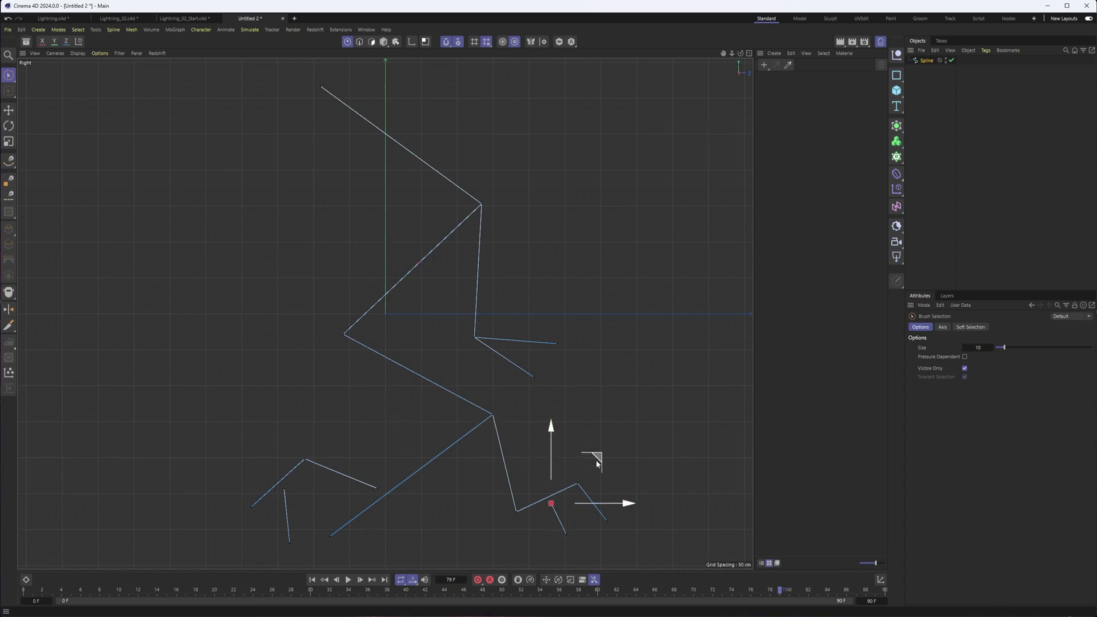
mouse_move(597, 463)
left_mouse_down()
mouse_move(598, 454)
mouse_move(582, 459)
mouse_move(635, 457)
left_mouse_up()
left_click(387, 421)
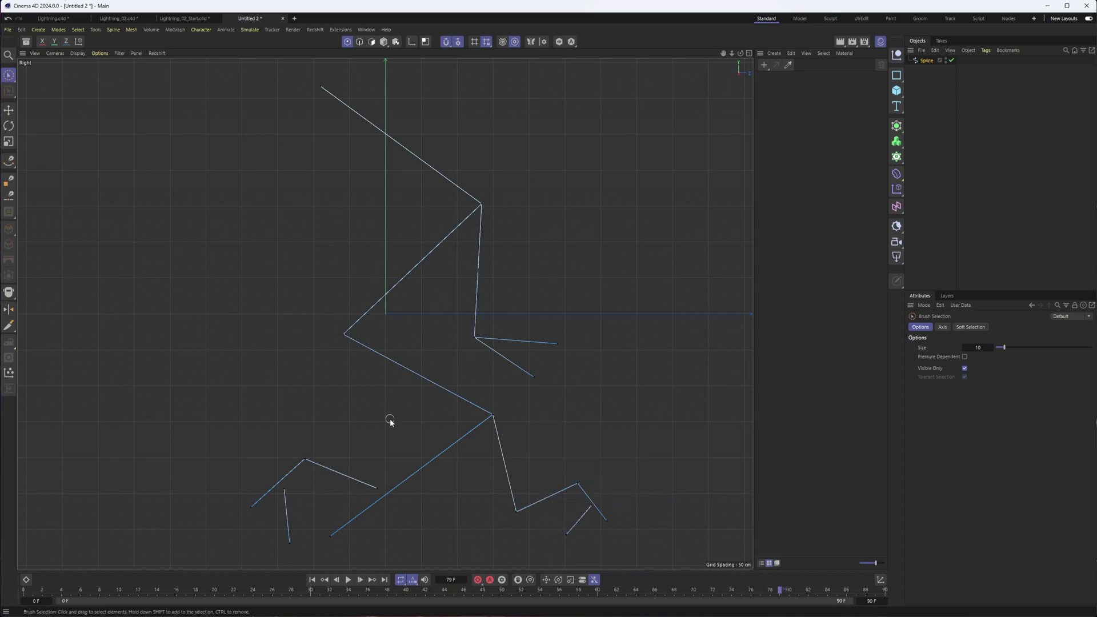
- Snap the lower left branch's start to the zigzag's bottom end point and its offshoot's start to the branch's corner
left_click(376, 487)
left_click_drag(419, 447, 381, 485)
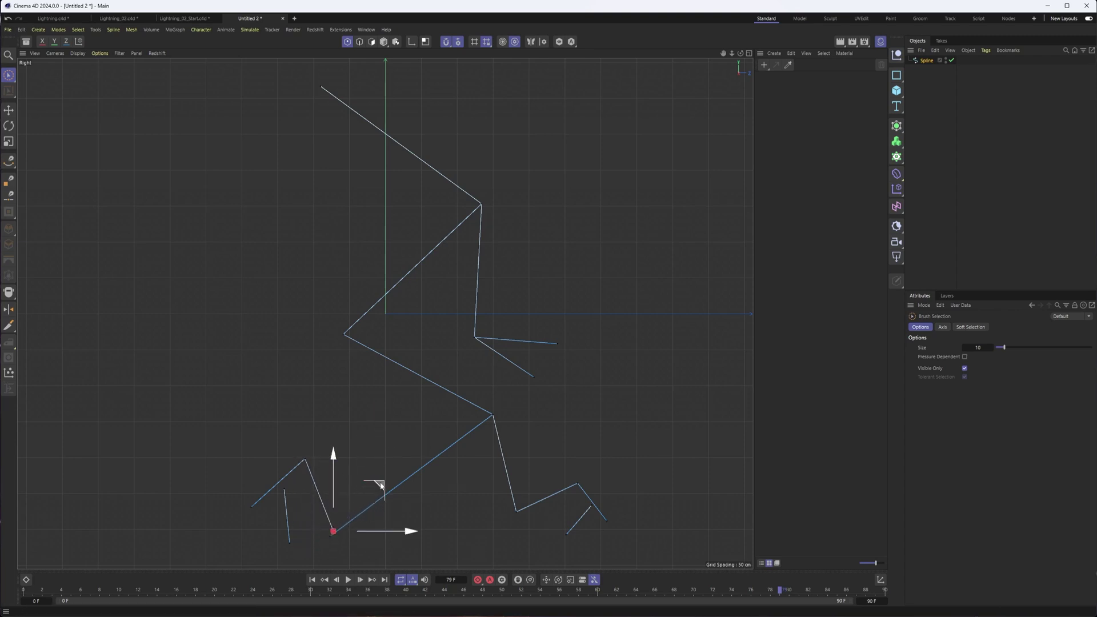
left_click(284, 489)
left_click_drag(331, 446, 350, 413)
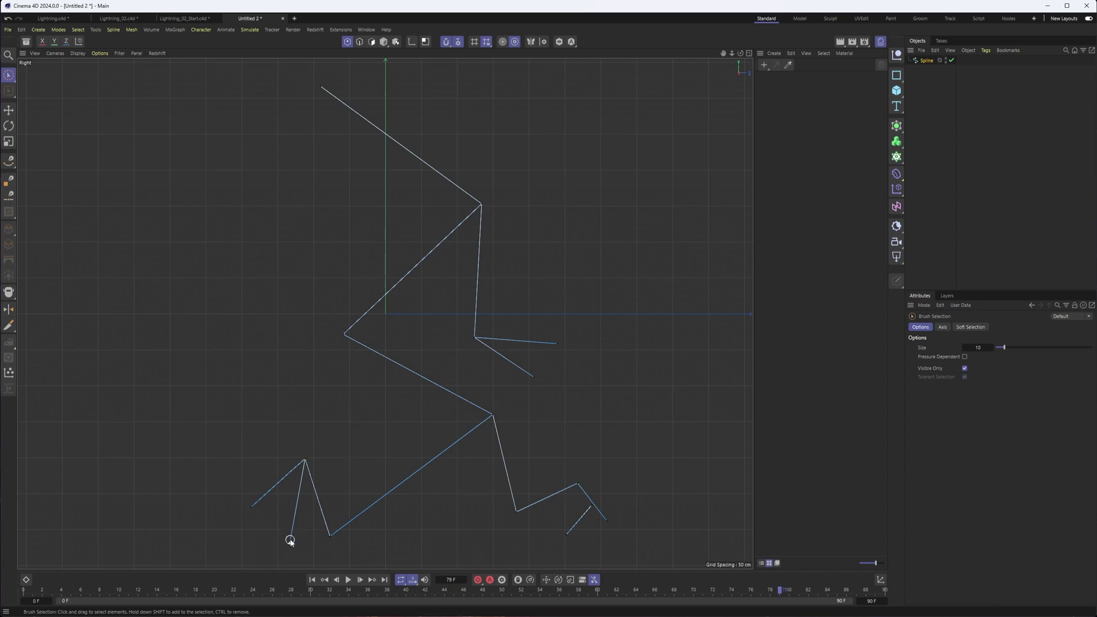
- Shorten the lower left branch's offshoot by moving its free end point upward
left_click(290, 540)
left_click_drag(336, 490, 328, 478)
left_click(204, 420)
- Select the combined Spline and look up the Connect Objects + Delete command among its object commands
left_click(924, 63)
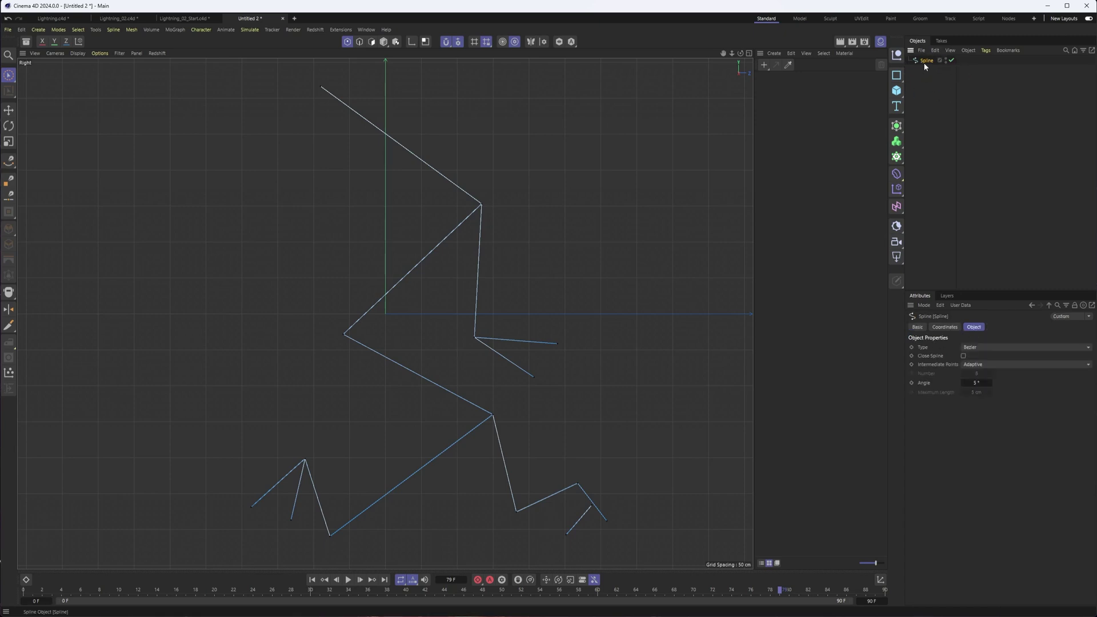
right_click(921, 61)
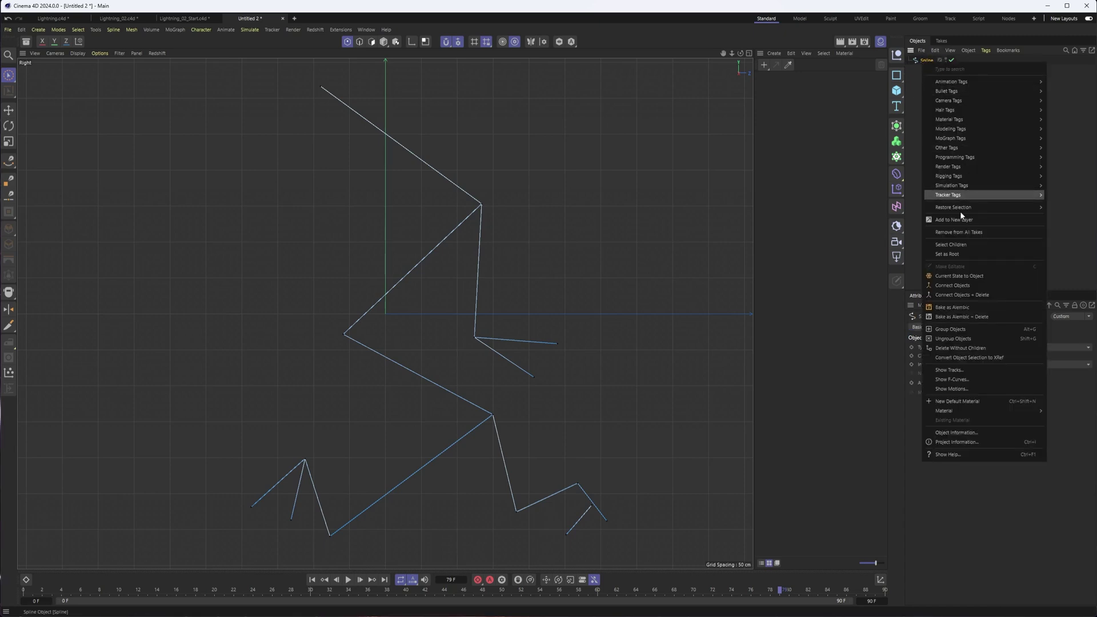
left_click(972, 295)
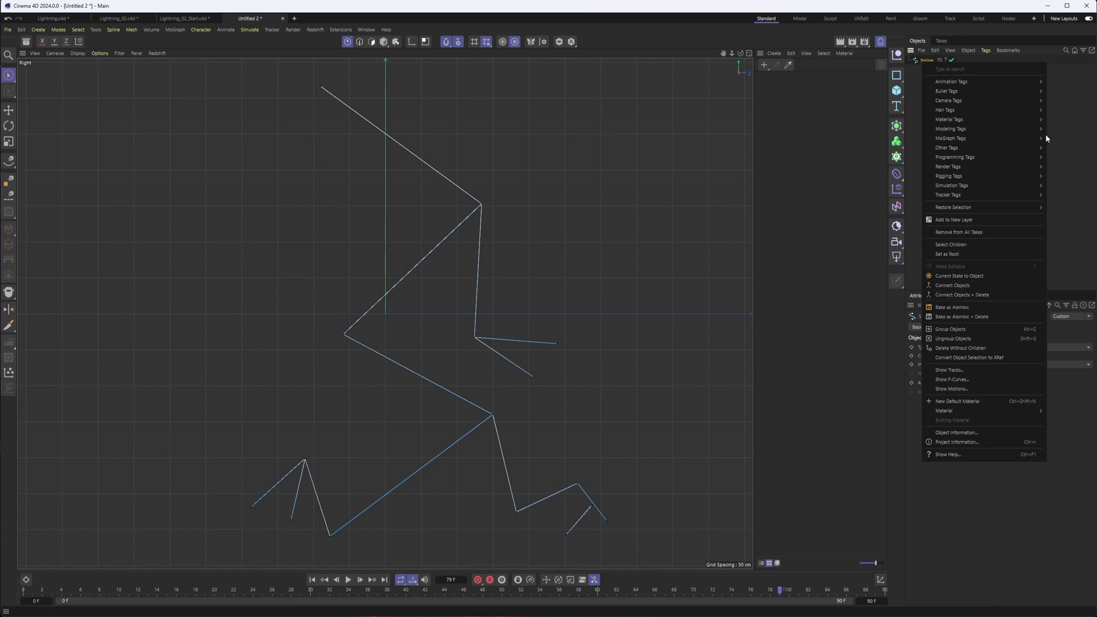
- Search the asset library for "electri" and apply the Electric Spline Modifier as a child of the Spline
left_click(27, 43)
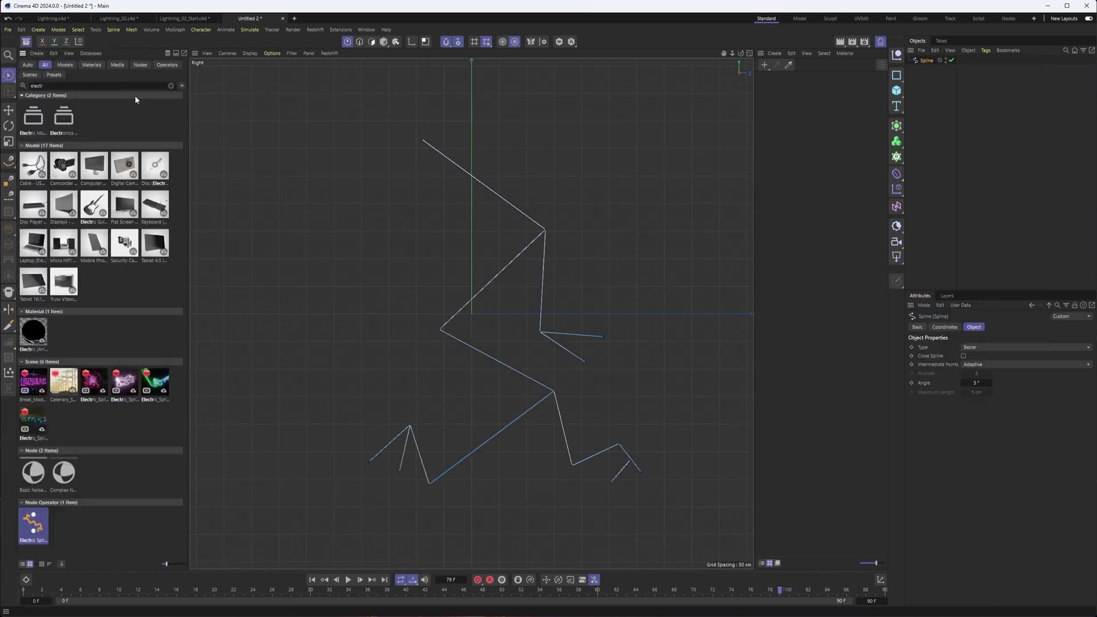
left_click(88, 83)
type("electri")
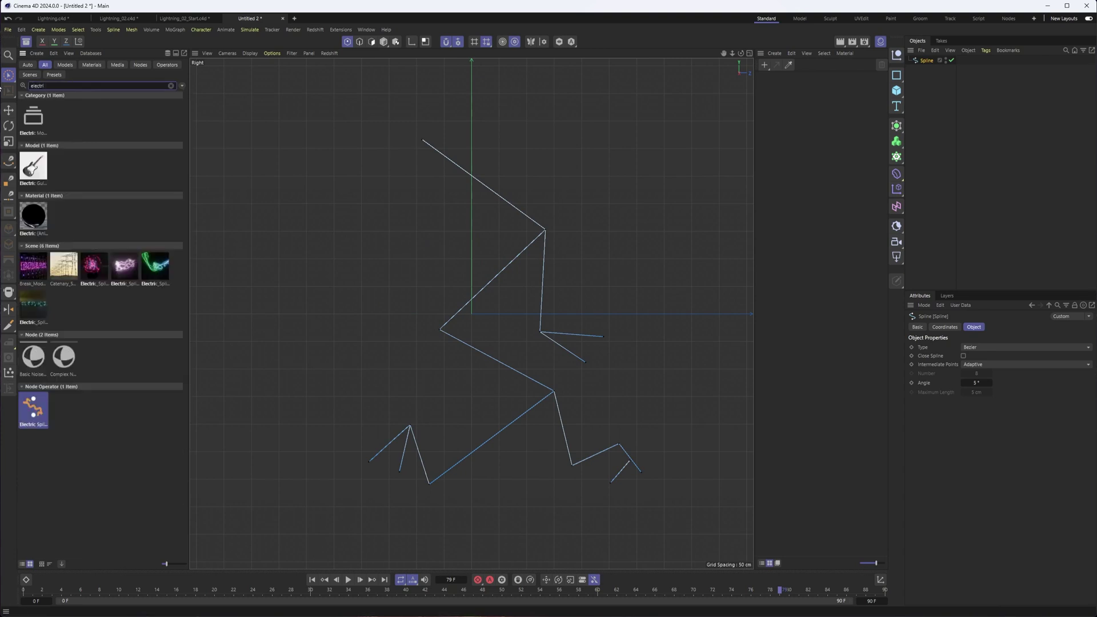
key("BackSpace")
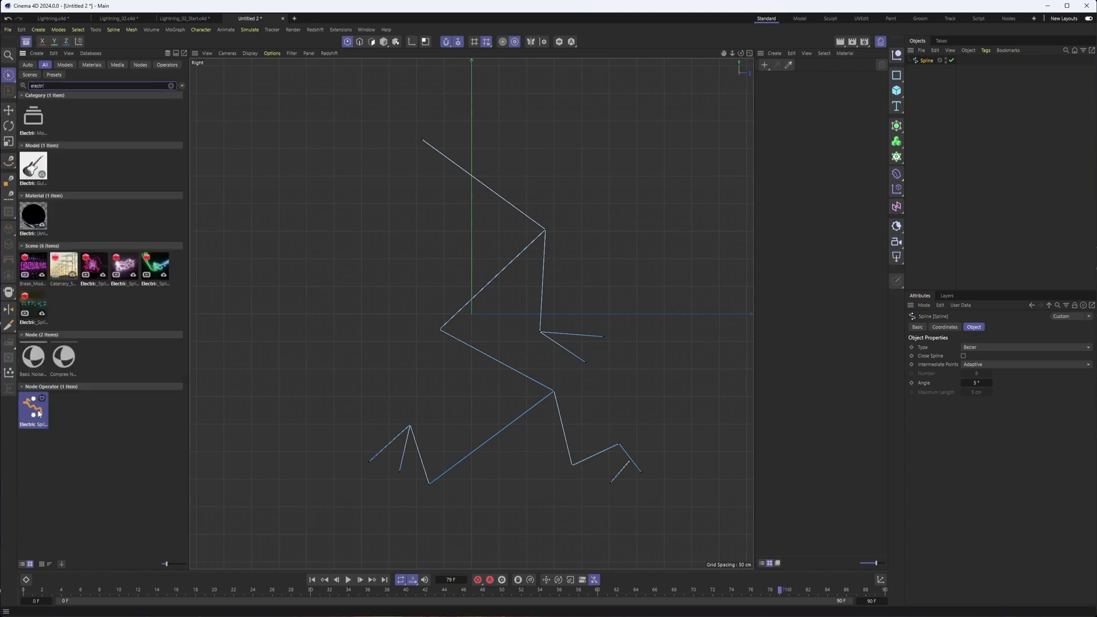
left_click_drag(39, 413, 930, 64)
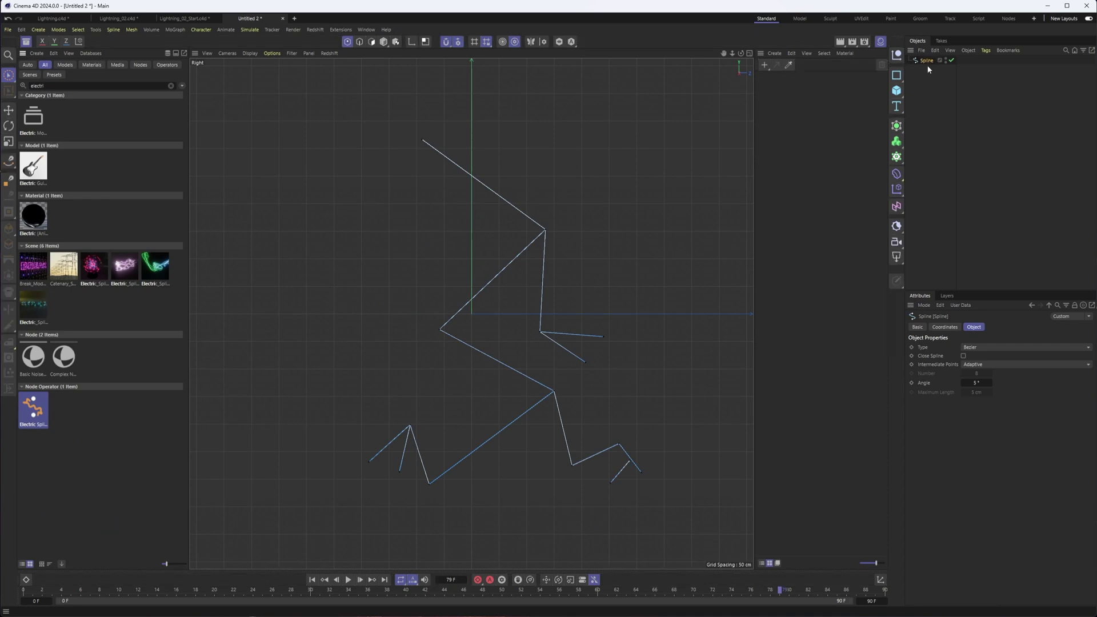
left_click(936, 132)
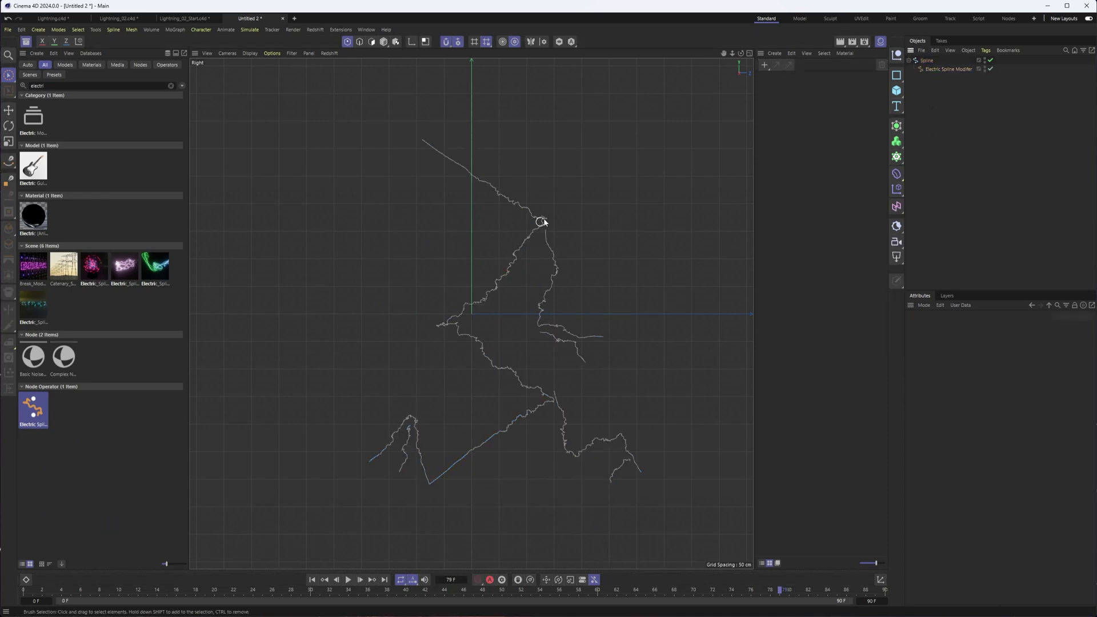
- Set the Electric Spline Modifier's Fix Start & End values to Start 11% and End 1% while the animation plays, and stop playback
left_click(348, 580)
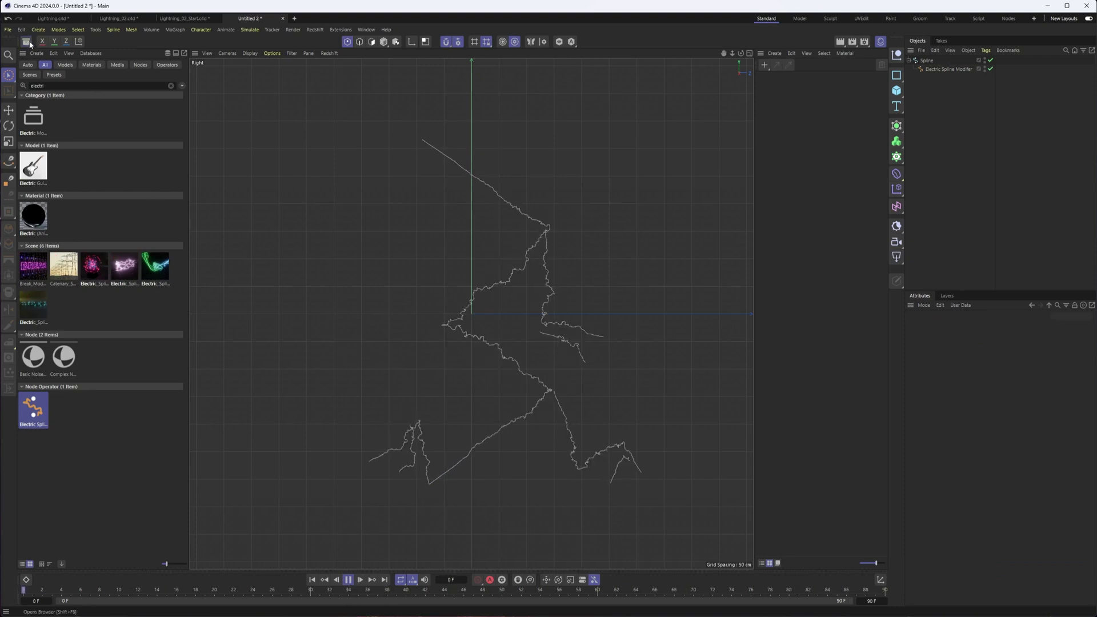
key("shift+F8")
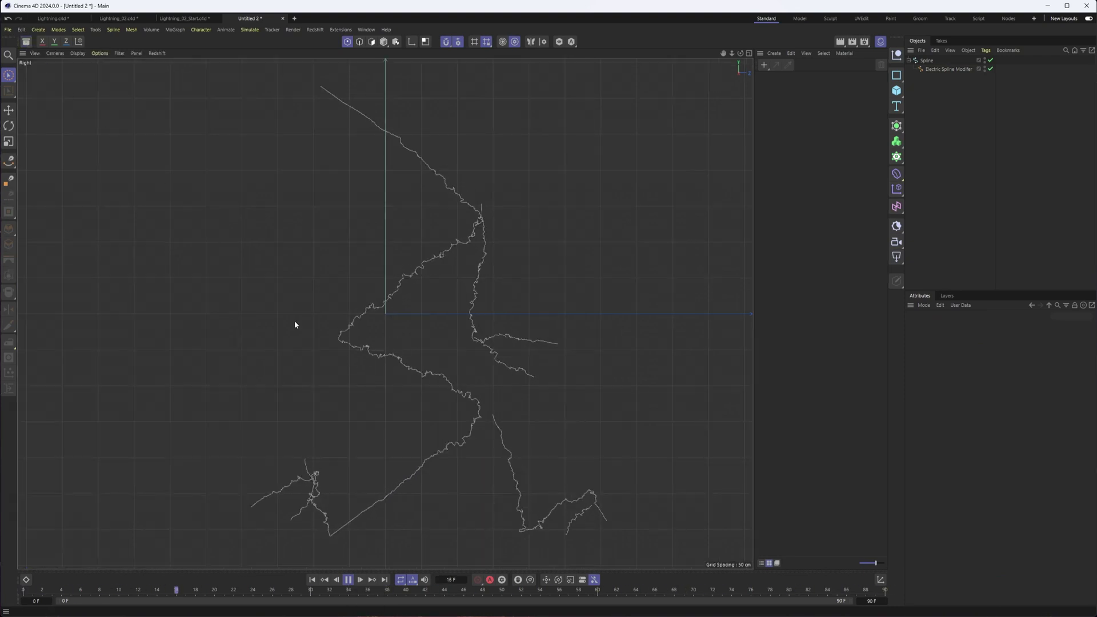
left_click(941, 69)
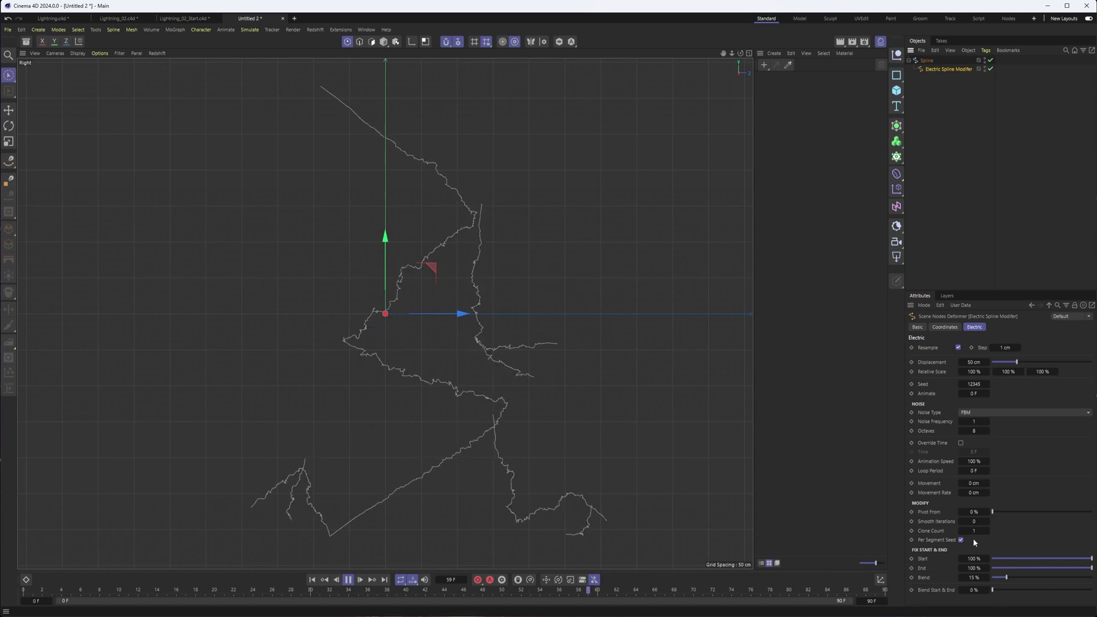
left_click_drag(1030, 559, 990, 568)
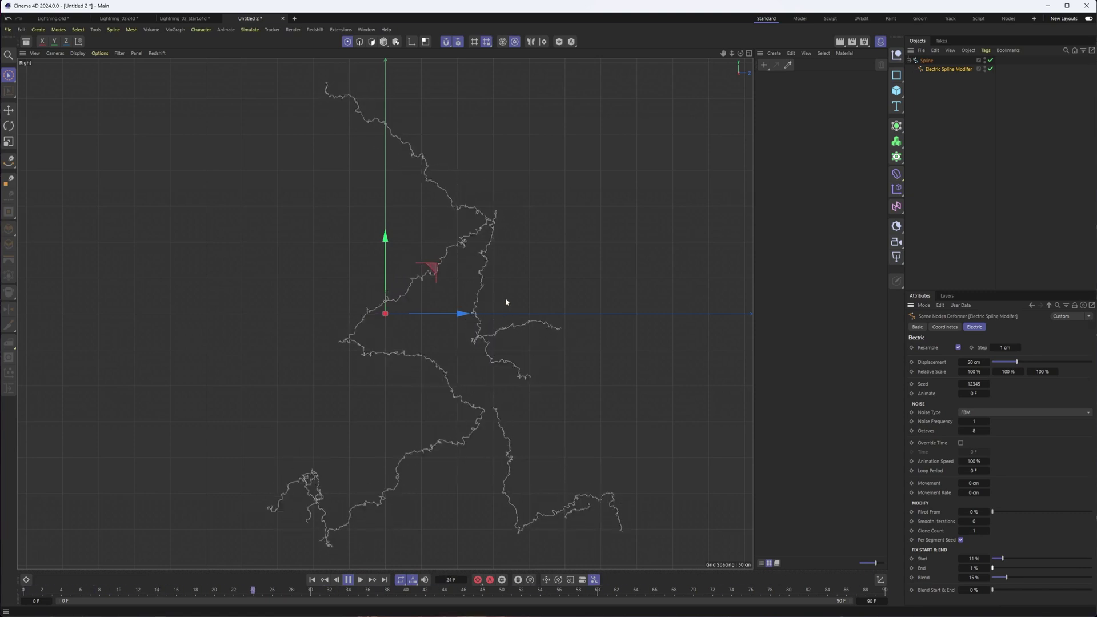
left_click(349, 580)
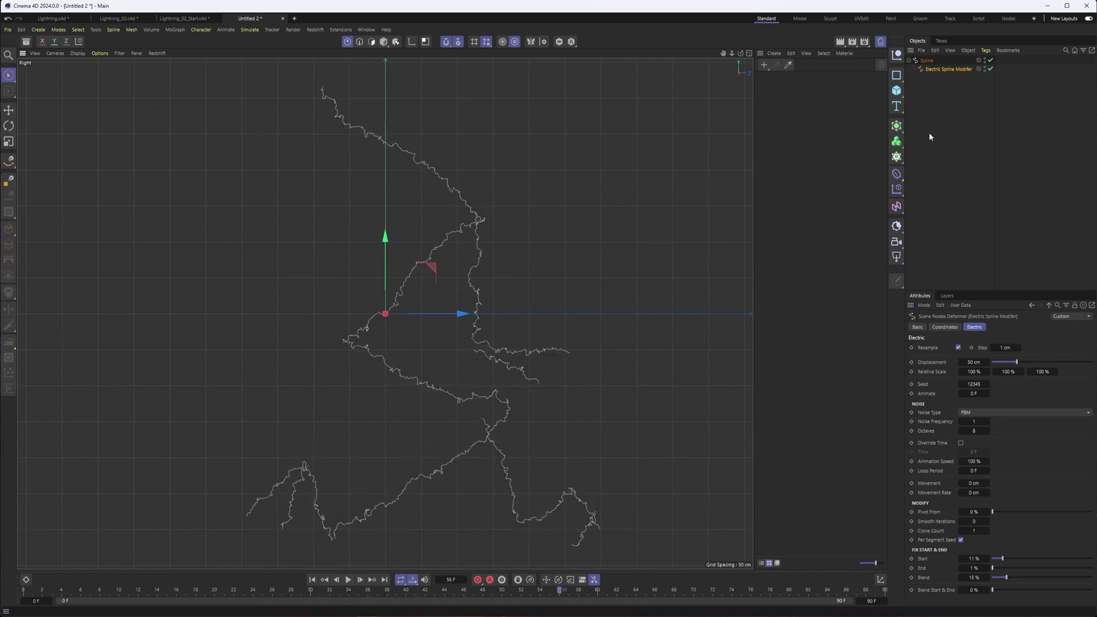
- Search the asset library for "trim" and add a Trim Spline Modifier beneath the Electric Spline Modifier
left_click(911, 119)
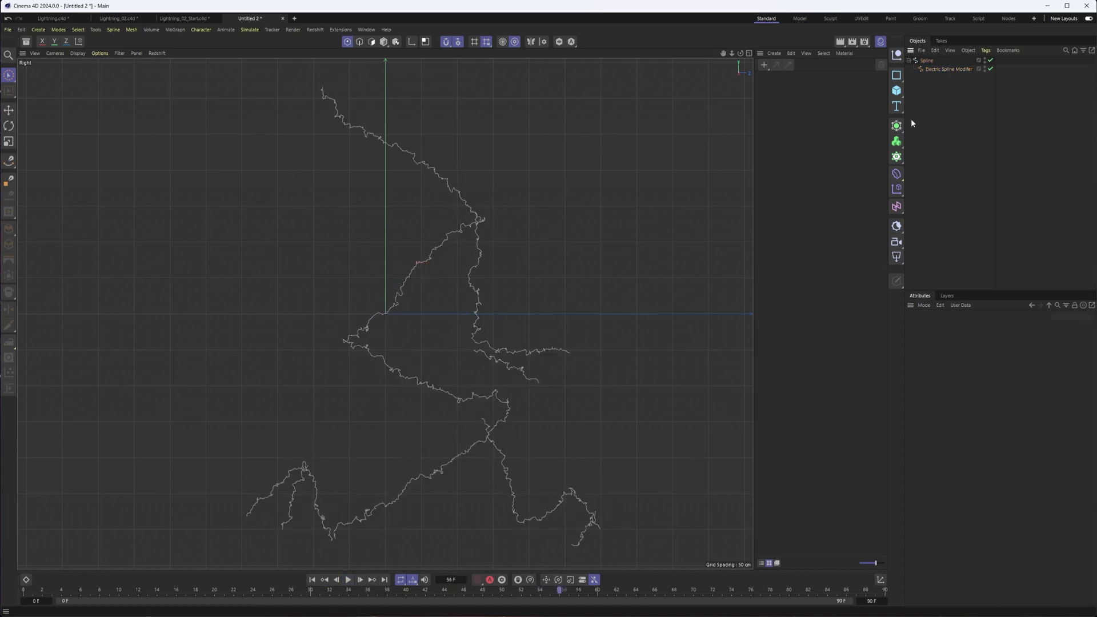
left_click(26, 41)
key("BackSpace")
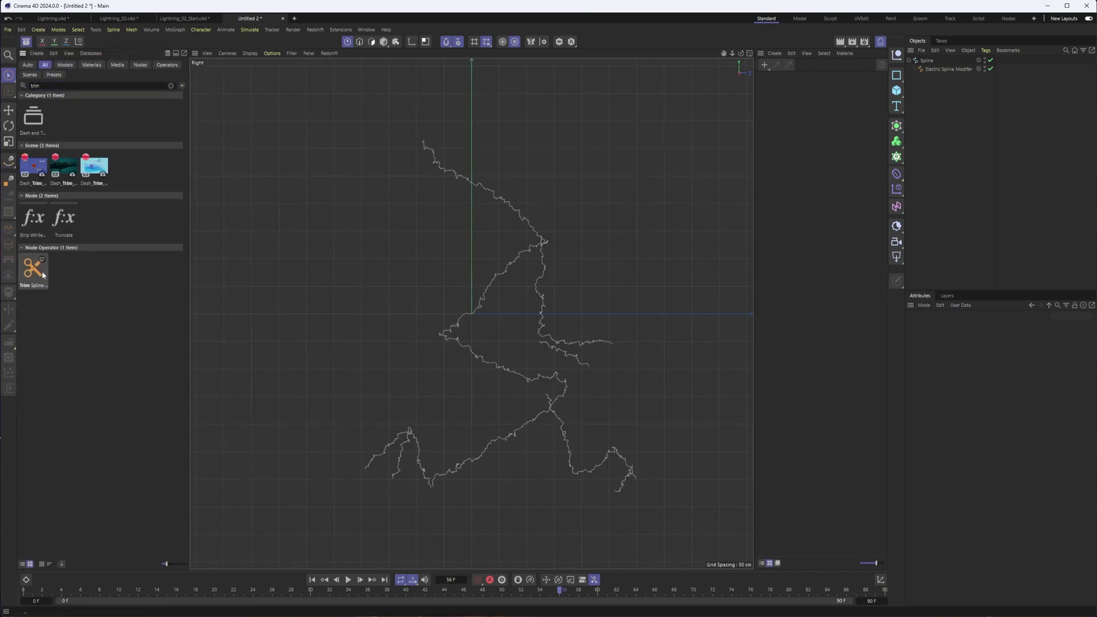
left_click_drag(33, 270, 937, 72)
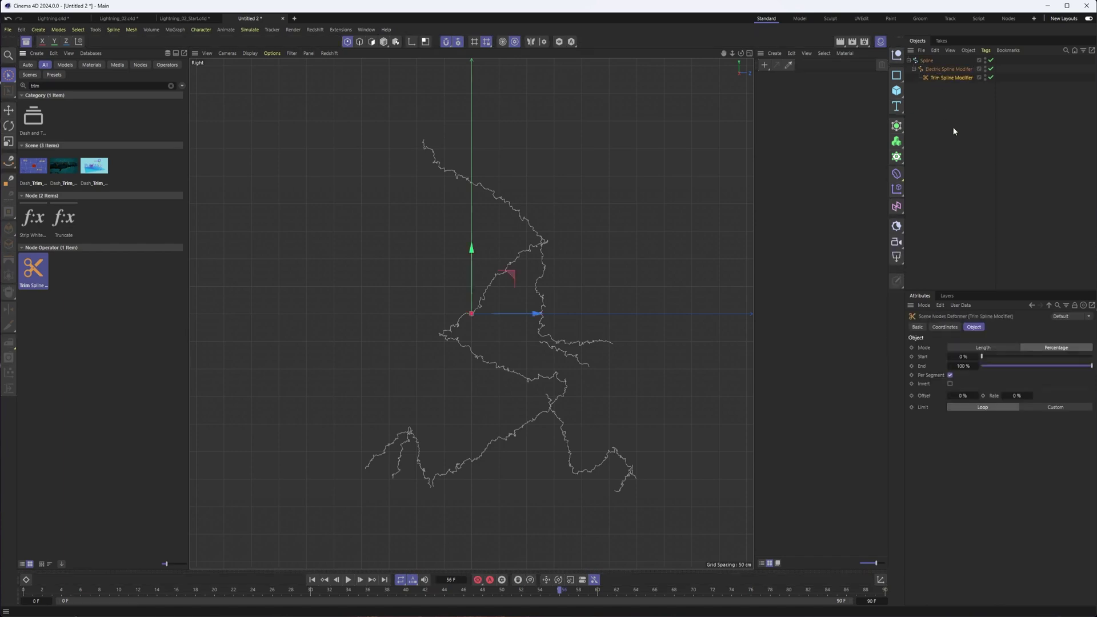
- Test the Trim Spline Modifier by lowering its End, restore End to 100%, and preview the animation
left_click(942, 112)
left_click(948, 78)
left_click(326, 580)
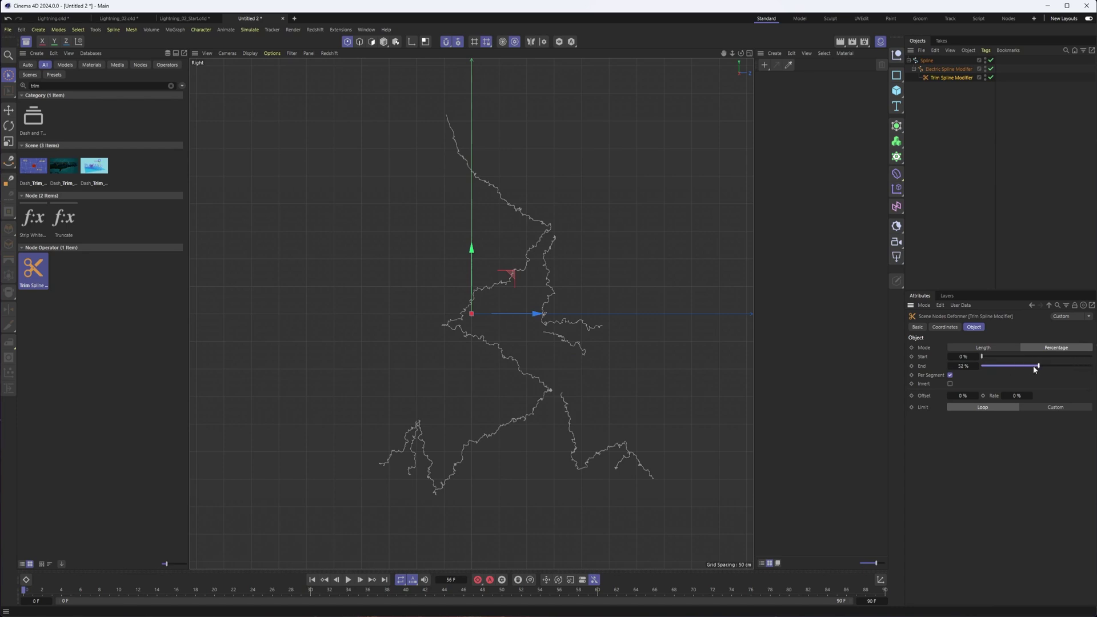
left_click_drag(983, 368, 1092, 365)
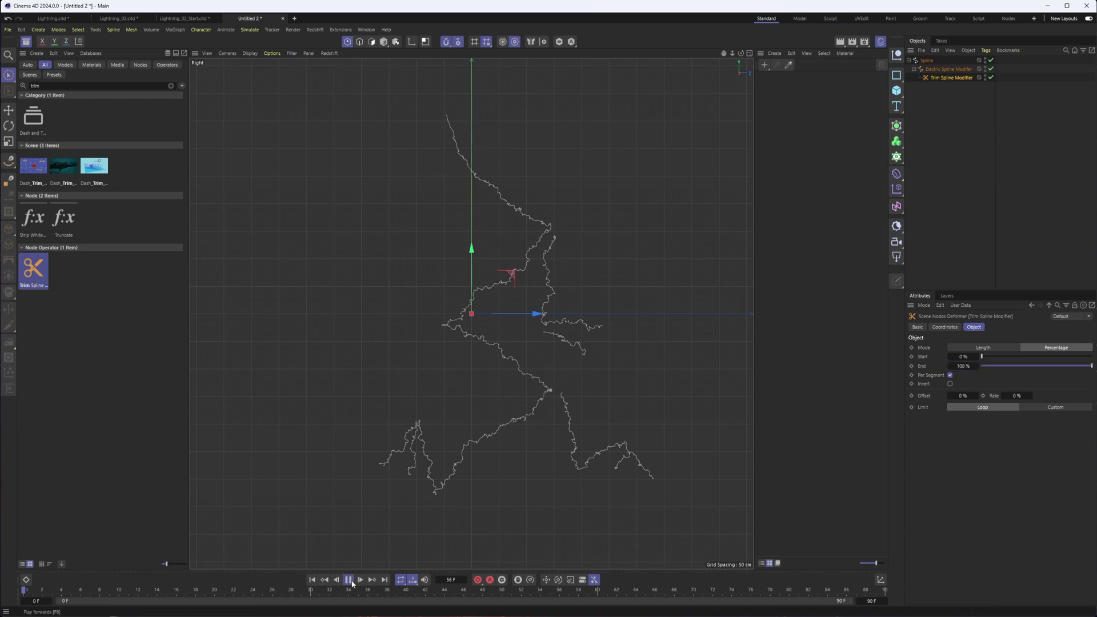
left_click(348, 580)
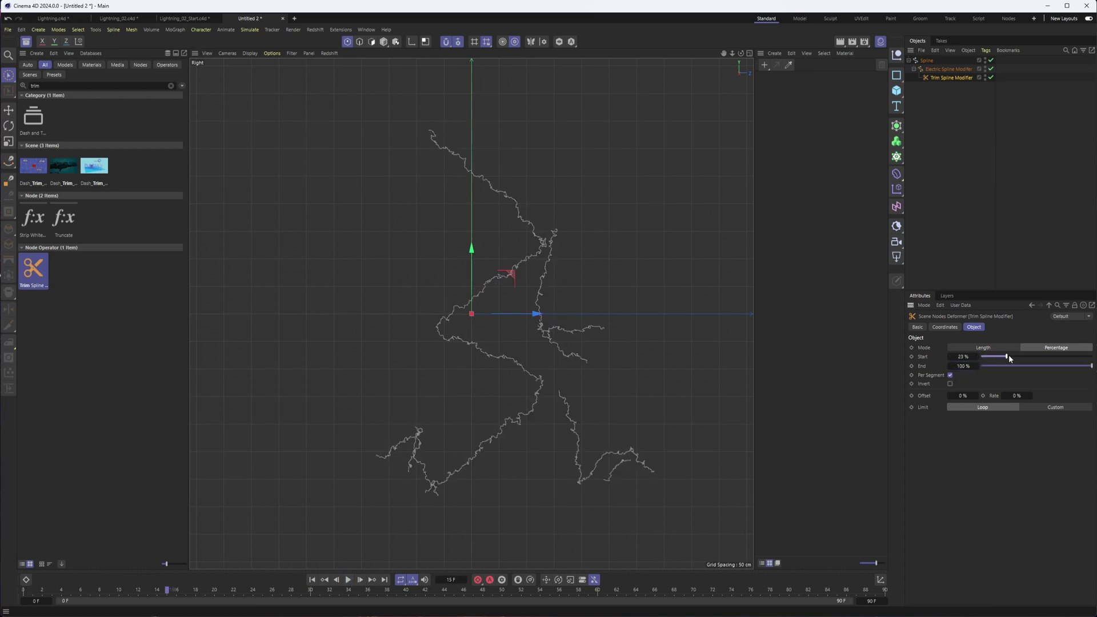
- Make the Trim Spline Modifier a direct child of the Spline below the Electric Spline Modifier, and reset its Start to 0%
mouse_move(935, 66)
left_mouse_down()
mouse_move(925, 72)
mouse_move(934, 67)
left_mouse_up()
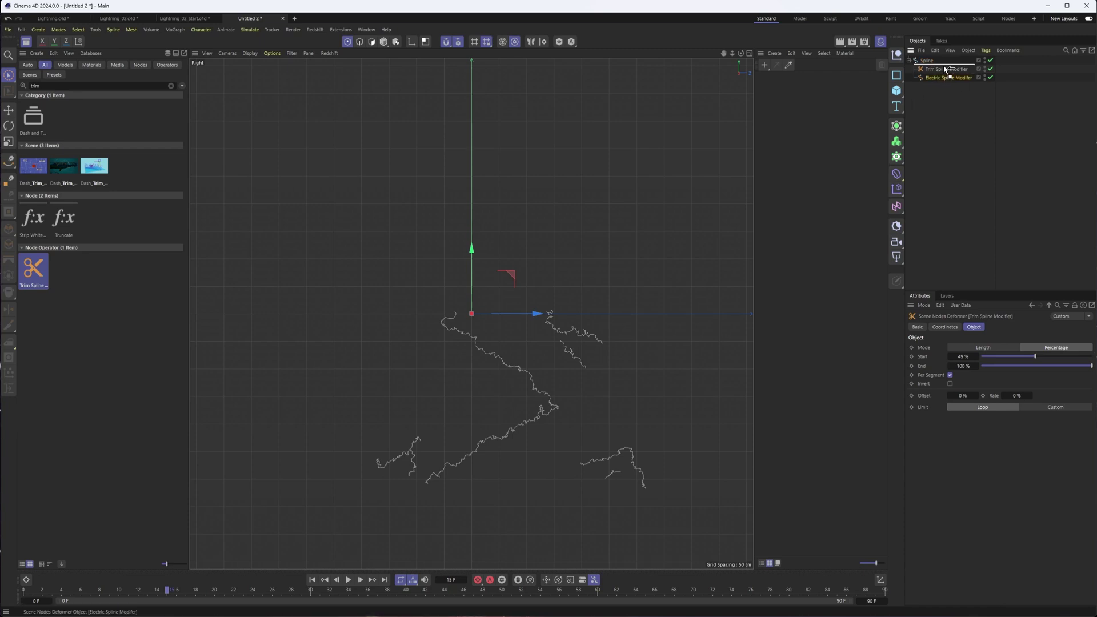
left_click_drag(945, 70, 944, 73)
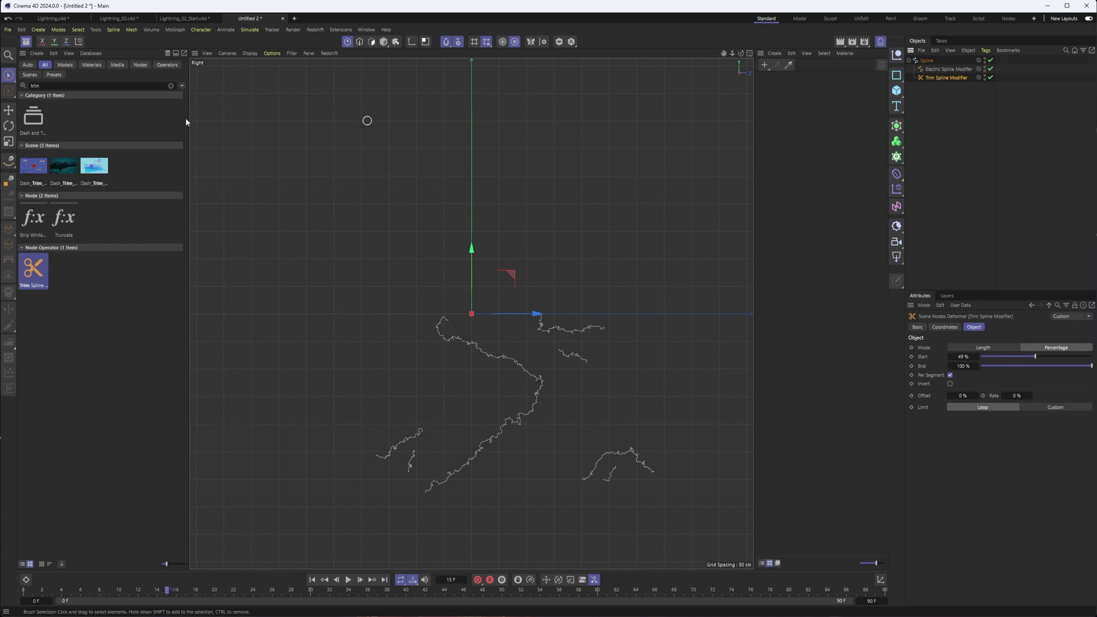
key("shift+F8")
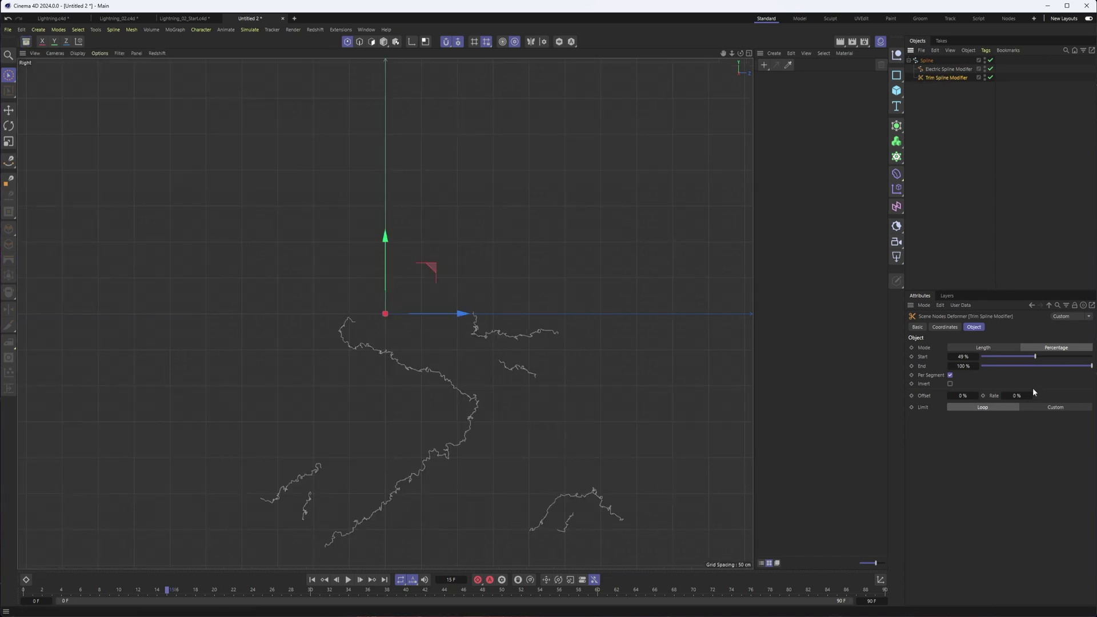
left_click_drag(1021, 360, 977, 367)
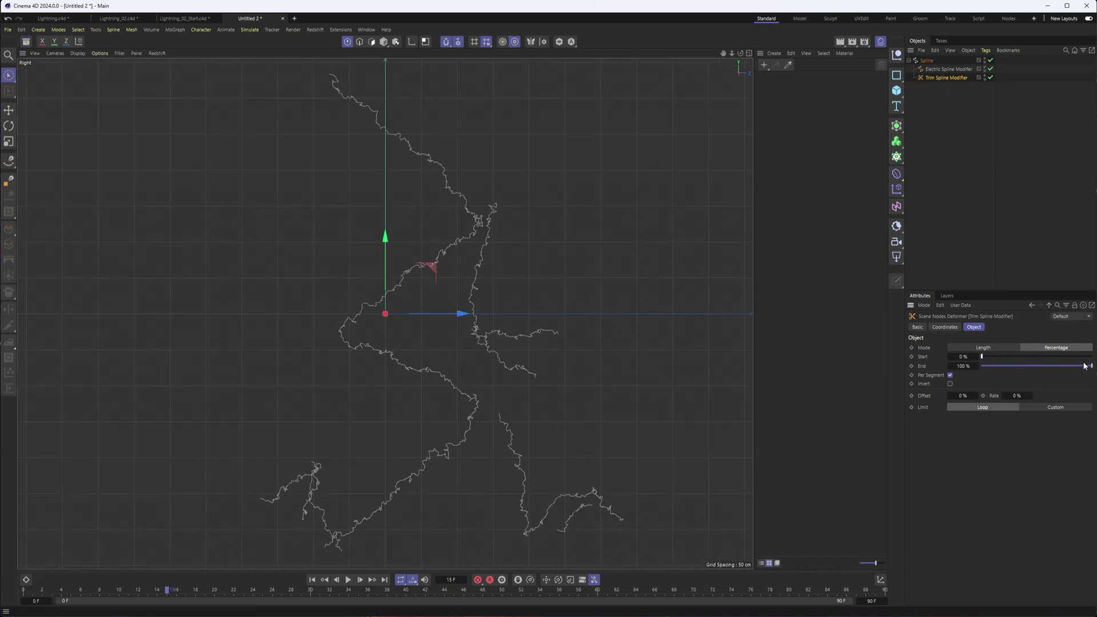
- Test the trim's End value with Per Segment on and off, leaving Per Segment disabled and End at 100%
left_click_drag(1085, 367, 1021, 378)
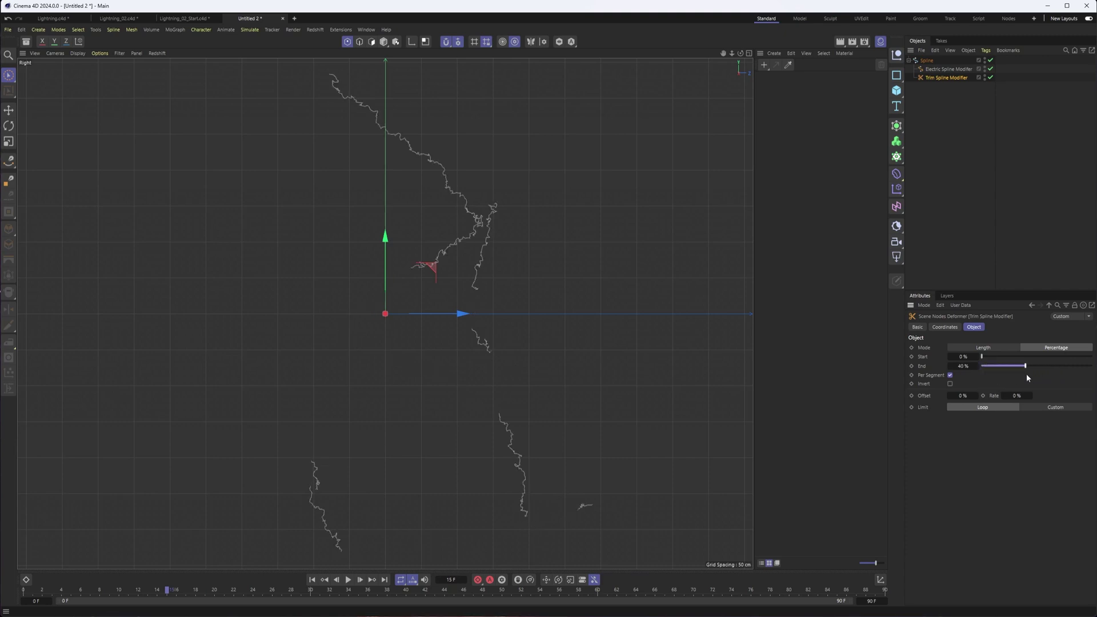
left_click_drag(1050, 378, 1093, 367)
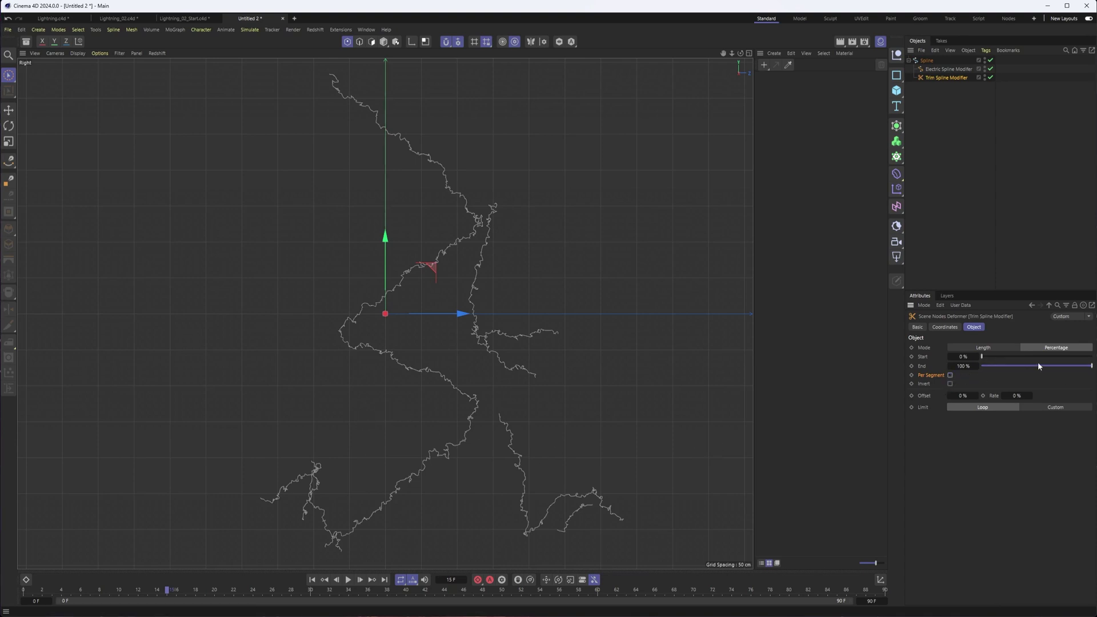
left_click_drag(1039, 366, 985, 371)
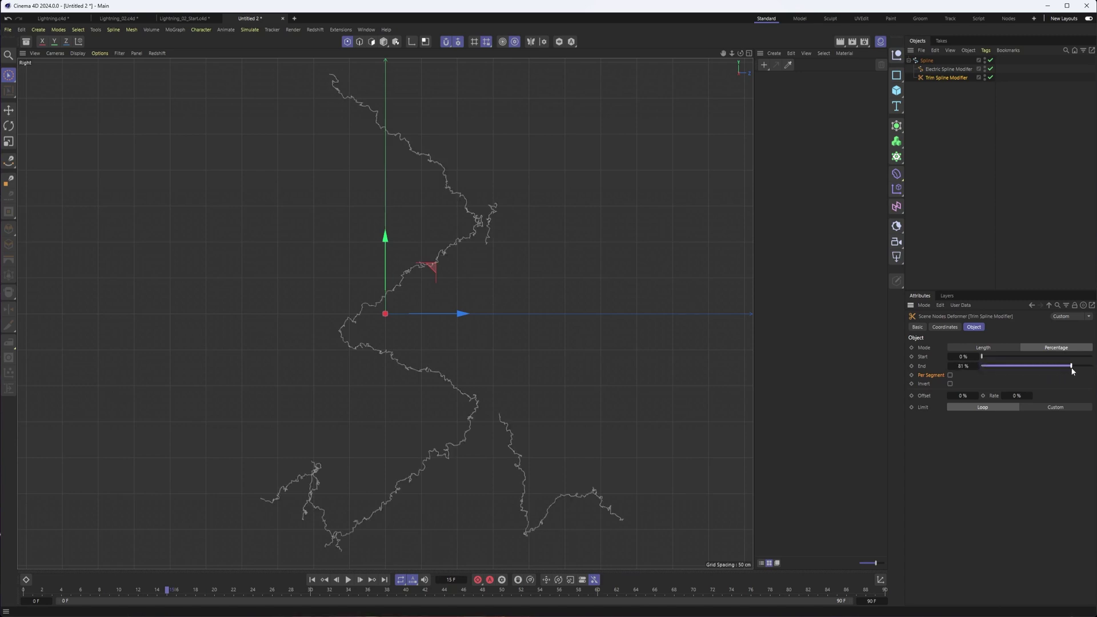
left_click_drag(1083, 372, 1092, 369)
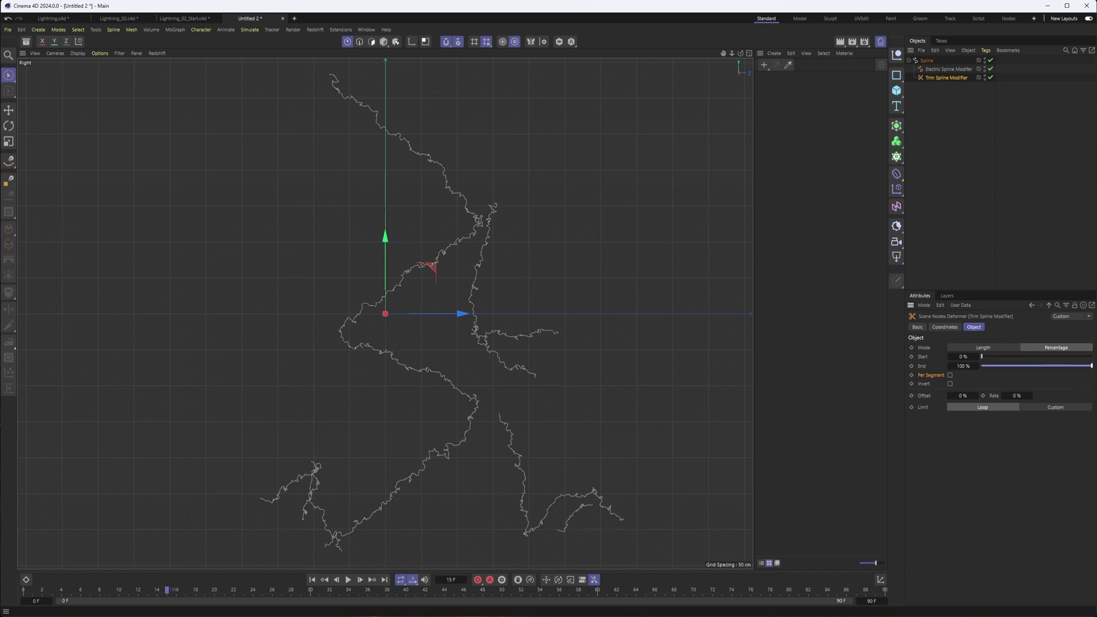
left_click_drag(1091, 365, 1064, 395)
- Disable both spline modifiers and select the zigzag's bottom end point on the Spline
left_click(991, 69)
left_click(931, 61)
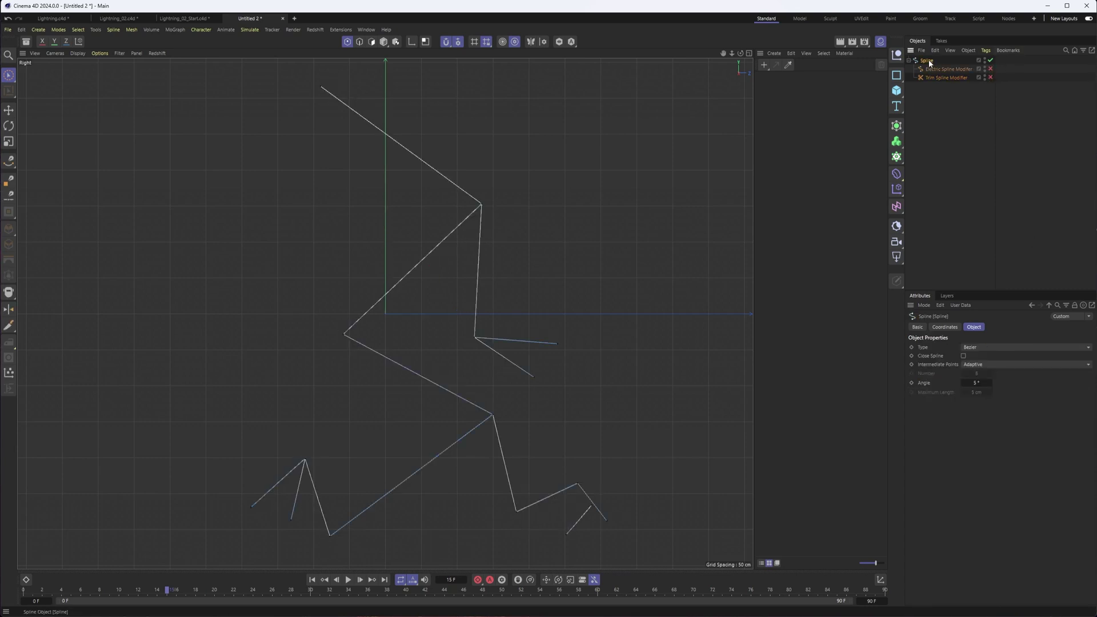
left_click(329, 537)
right_click(331, 526)
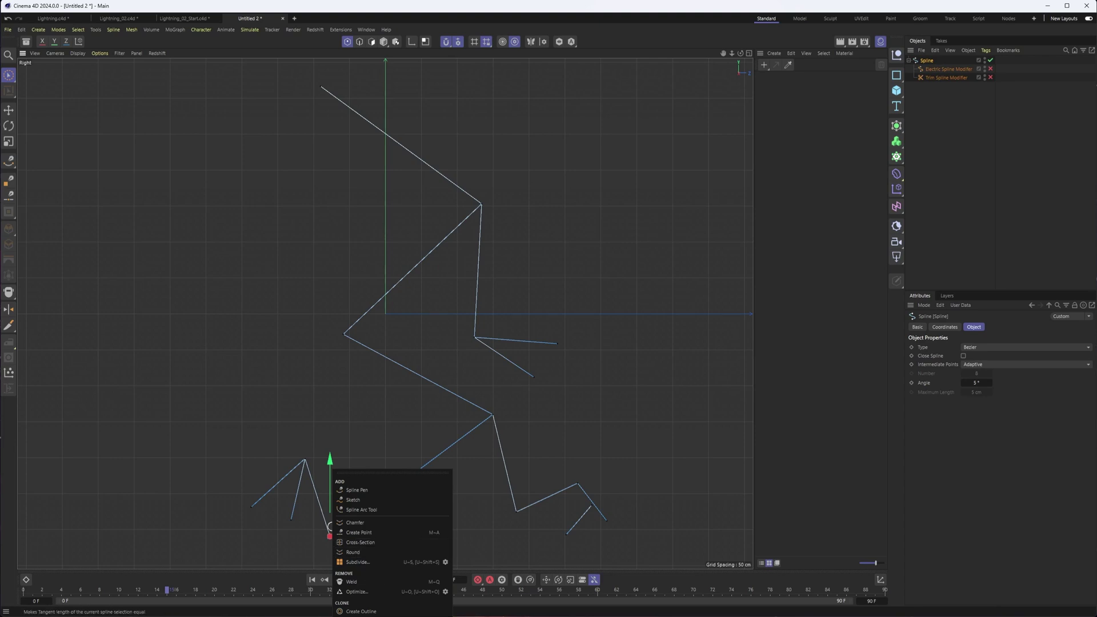
key("Escape")
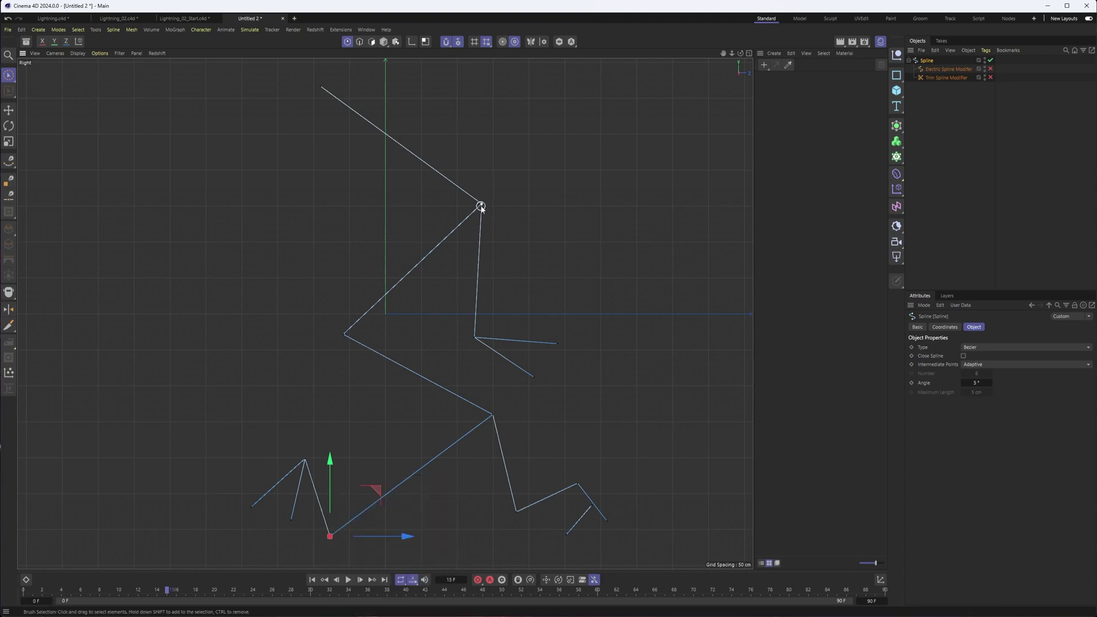
- Select the zigzag's upper right corner point and look up the Reverse Sequence option among the Point Order commands
left_click(481, 206)
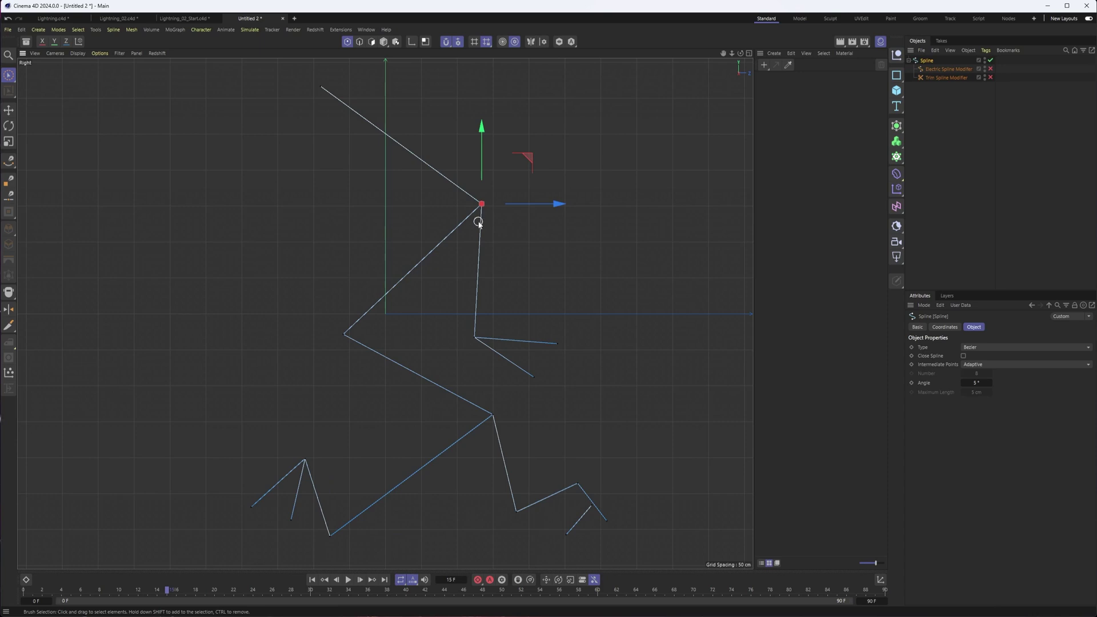
right_click(479, 222)
mouse_move(506, 575)
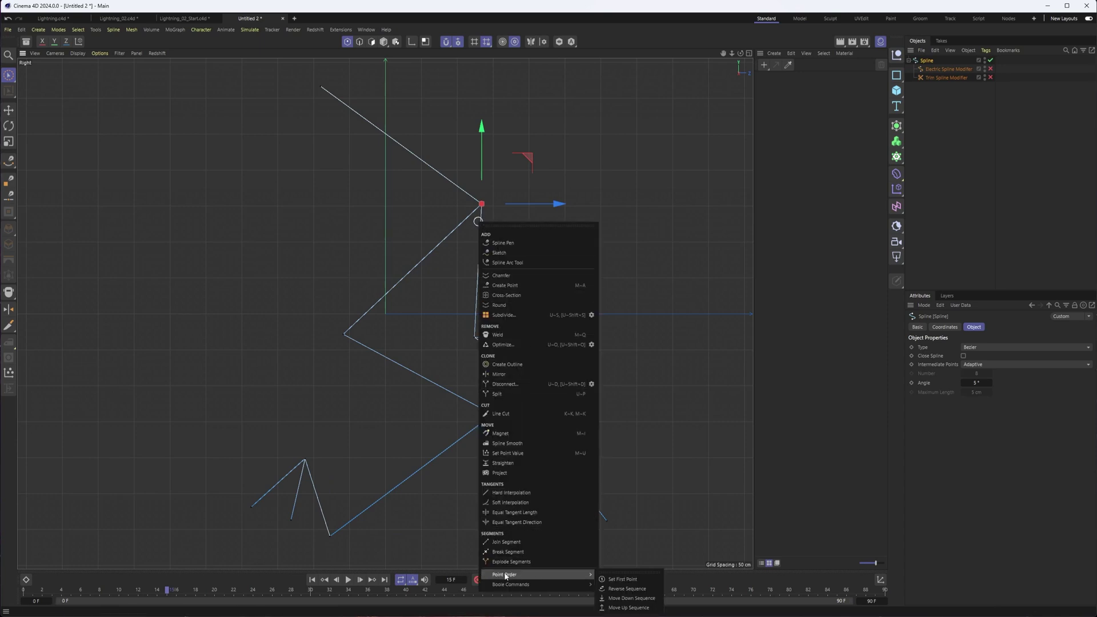
left_click(636, 591)
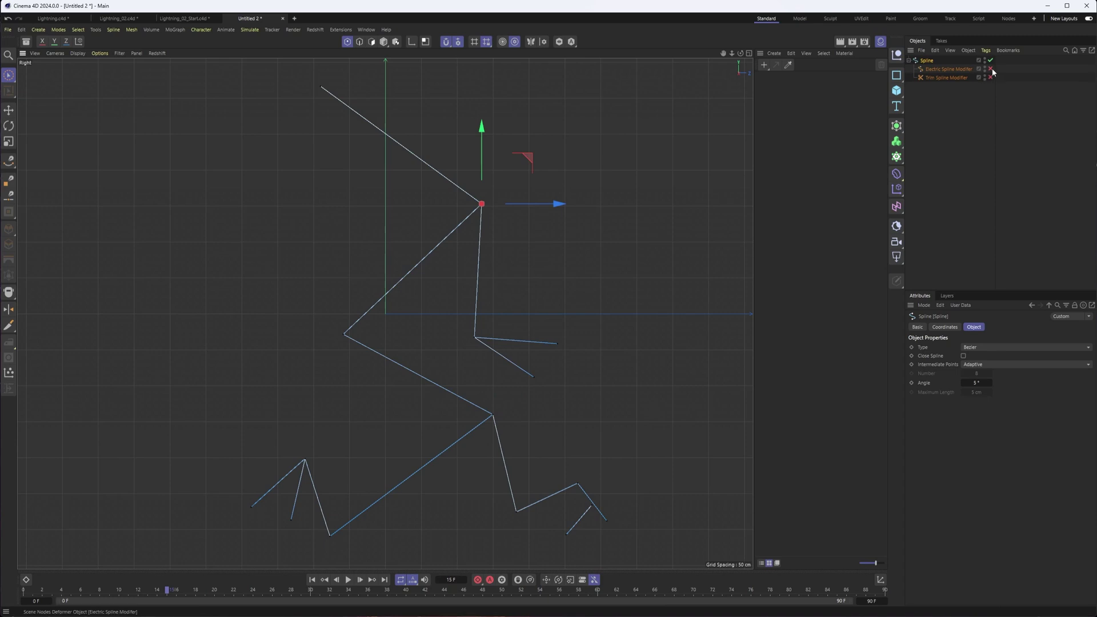
- Re-enable both spline modifiers, select the Trim Spline Modifier and play the animation
left_click(938, 78)
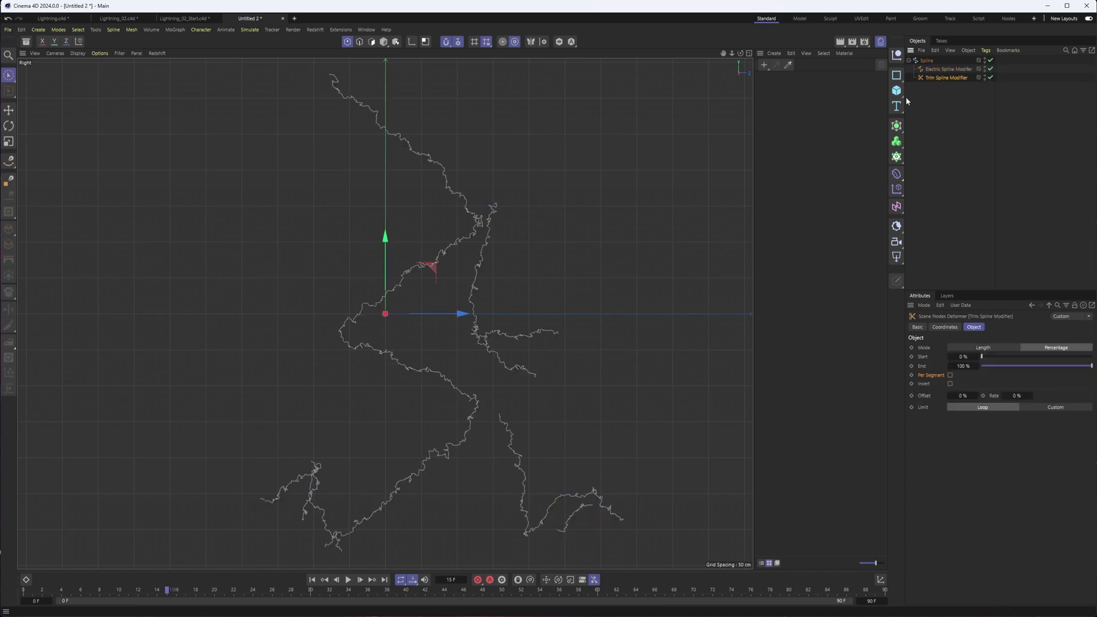
left_click(347, 580)
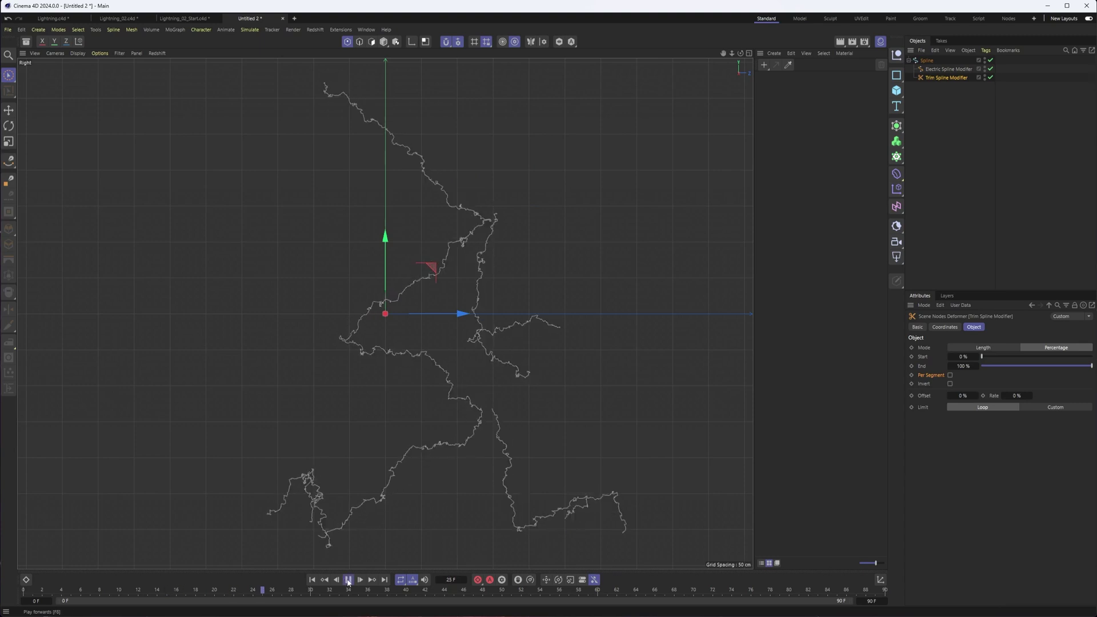
- Trim the spline to a Start of 11% and End of 44%, and set Offset to 24% and Rate to about 109%
mouse_move(1091, 365)
left_mouse_down()
mouse_move(1000, 370)
mouse_move(1092, 365)
left_mouse_up()
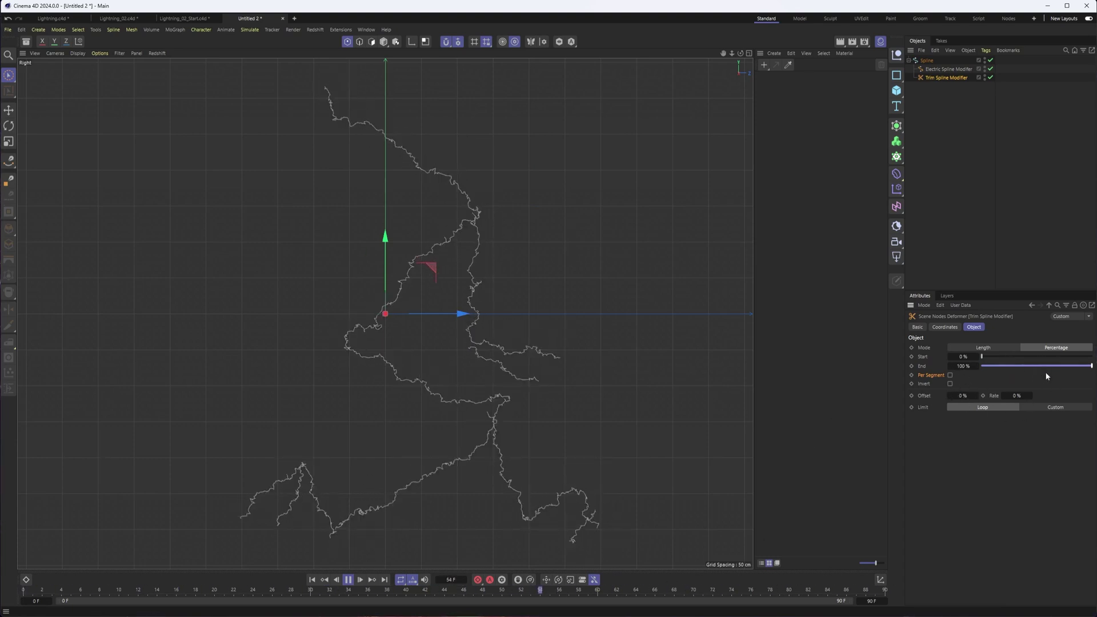
left_click_drag(1057, 368, 993, 356)
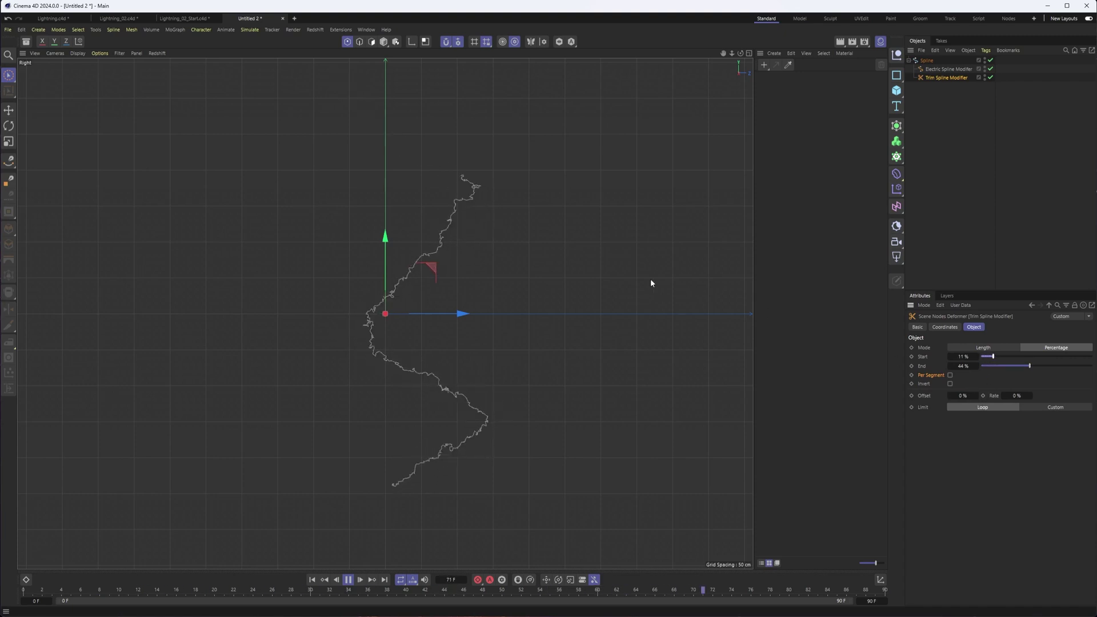
left_click(976, 394)
left_click_drag(977, 394, 977, 396)
right_click(981, 396)
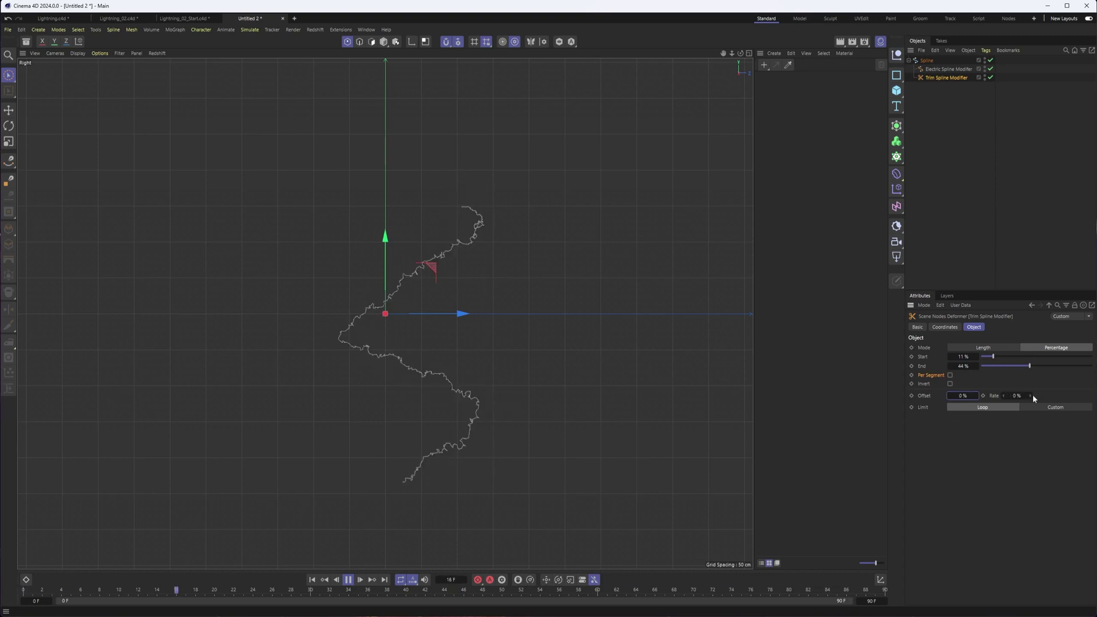
left_click_drag(1032, 395, 1031, 394)
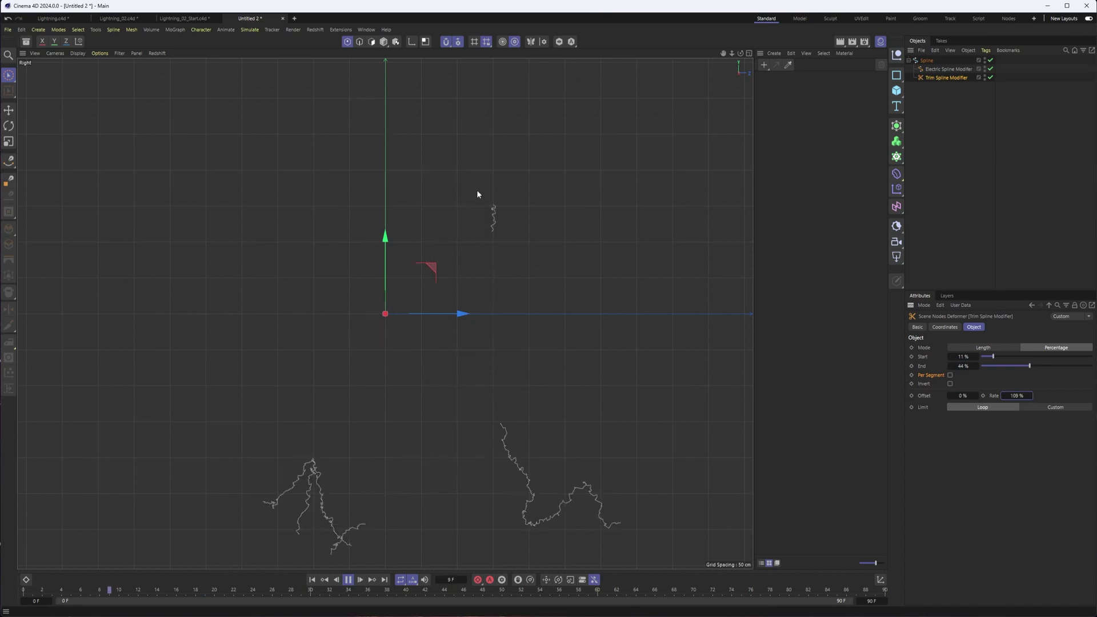
left_click_drag(979, 396, 967, 390)
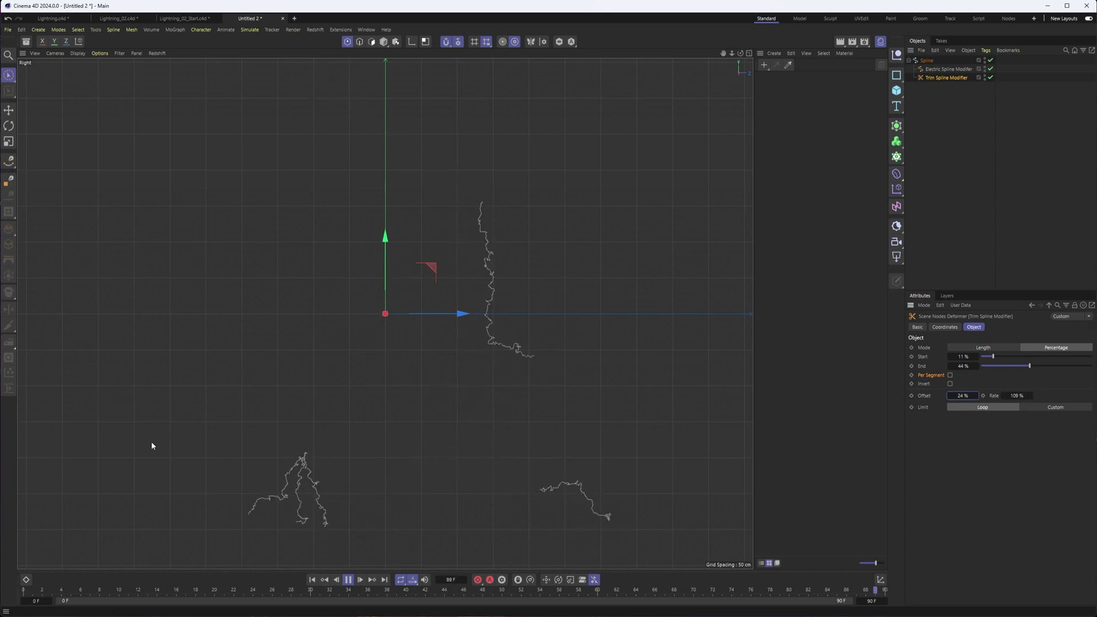
- Test the moving trim at the full 0% to 100% range, and set Start to 36% and End to 64%
left_click_drag(1031, 365, 1070, 363)
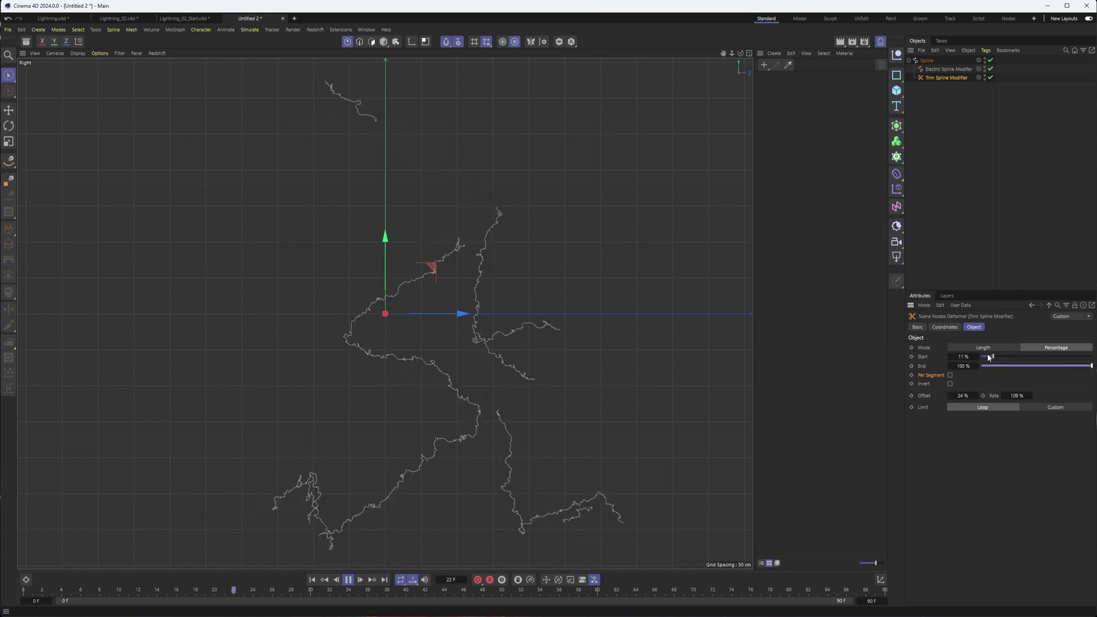
left_click_drag(989, 358, 947, 353)
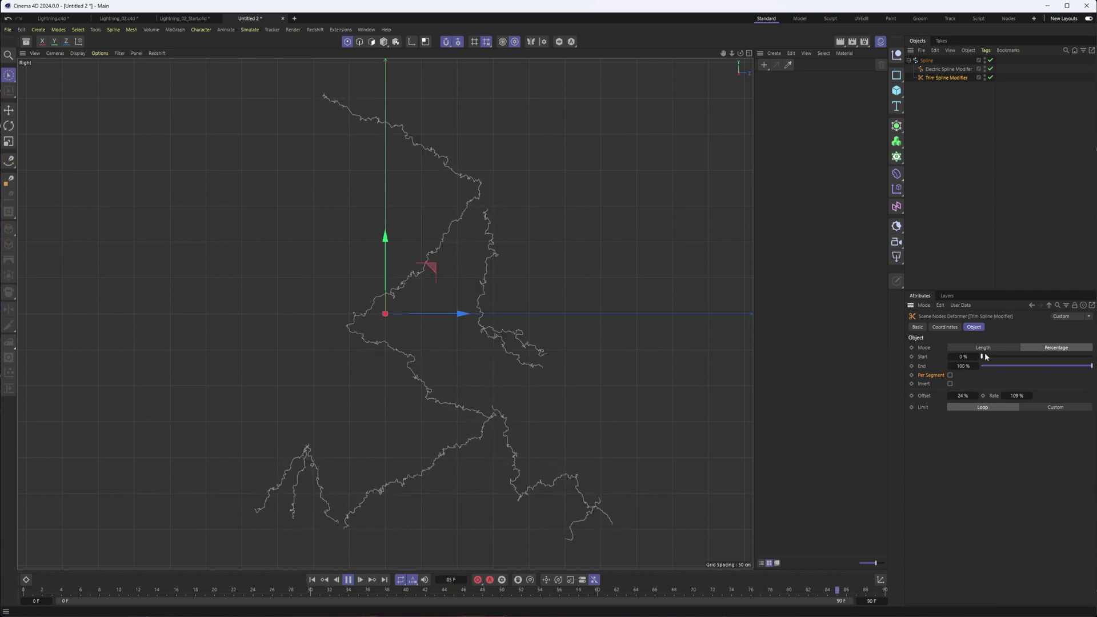
left_click_drag(986, 356, 1053, 367)
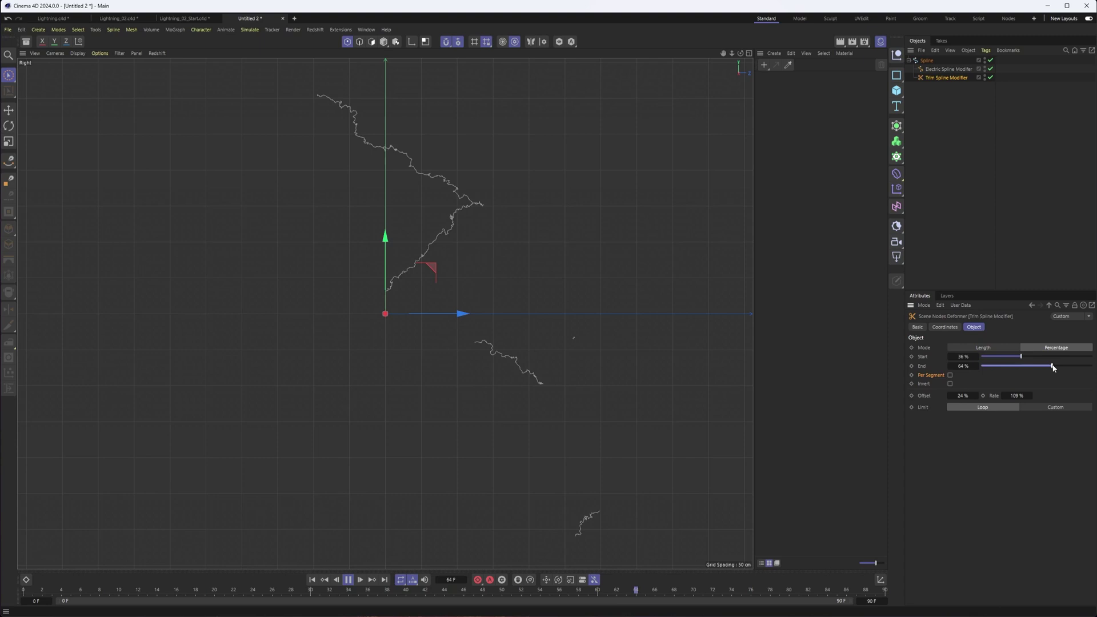
- Enable Per Segment and Invert on the trim, comparing Invert on and off, and stop the playback with nothing selected
left_click(951, 376)
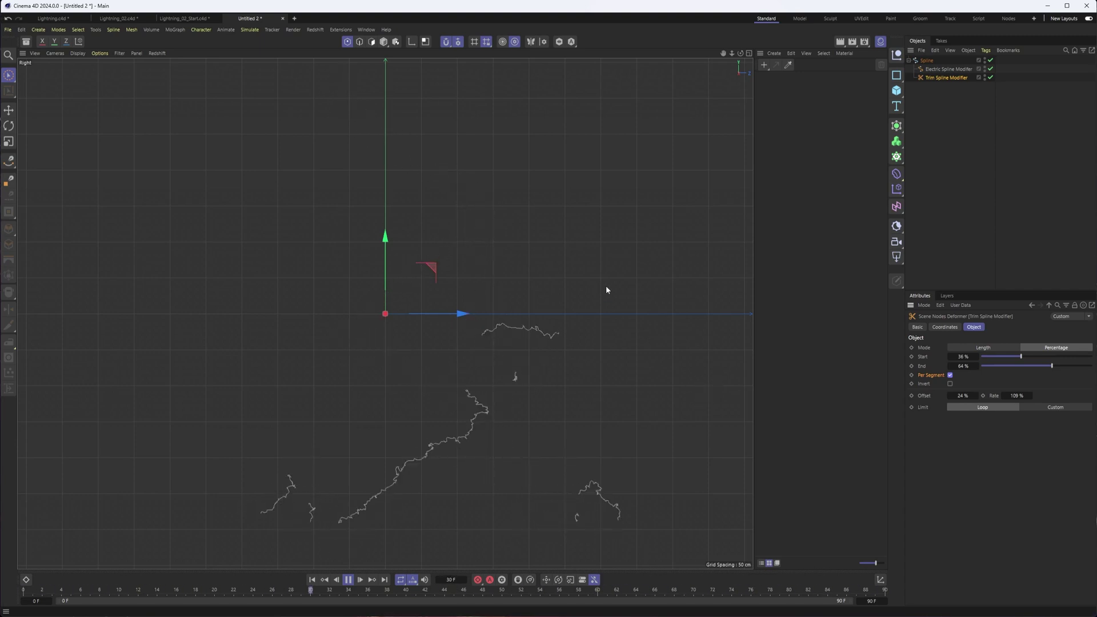
left_click(950, 383)
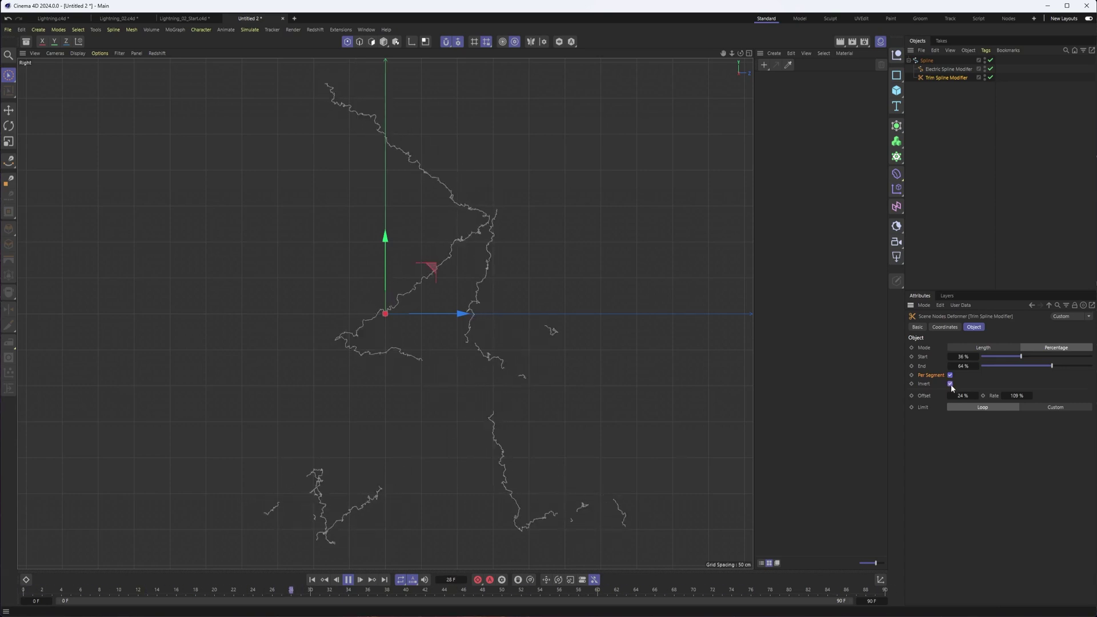
left_click(950, 383)
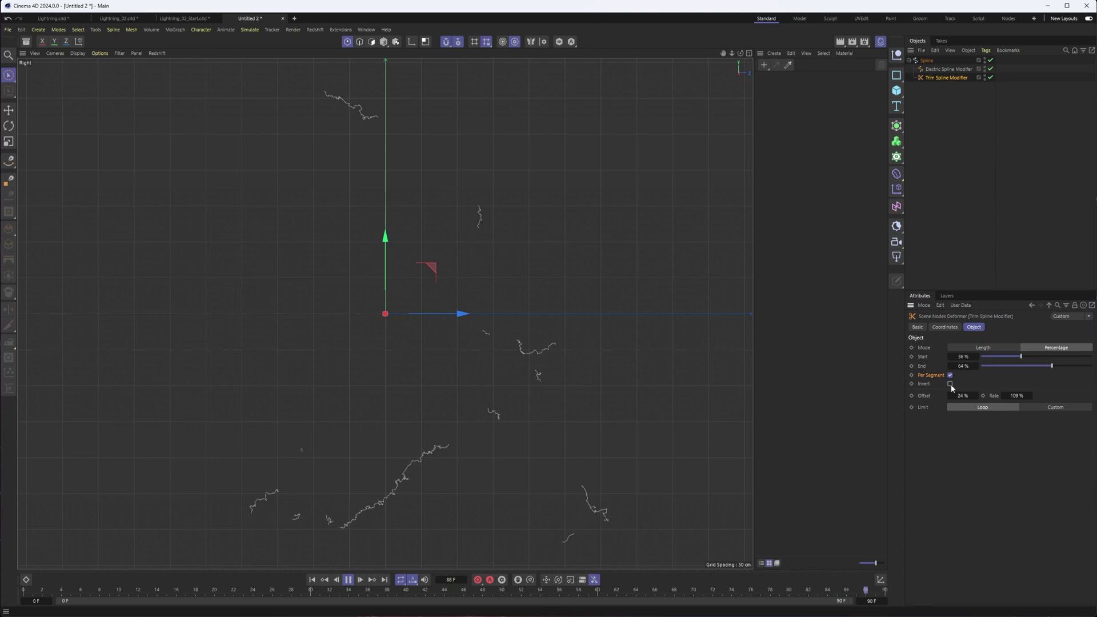
left_click(951, 383)
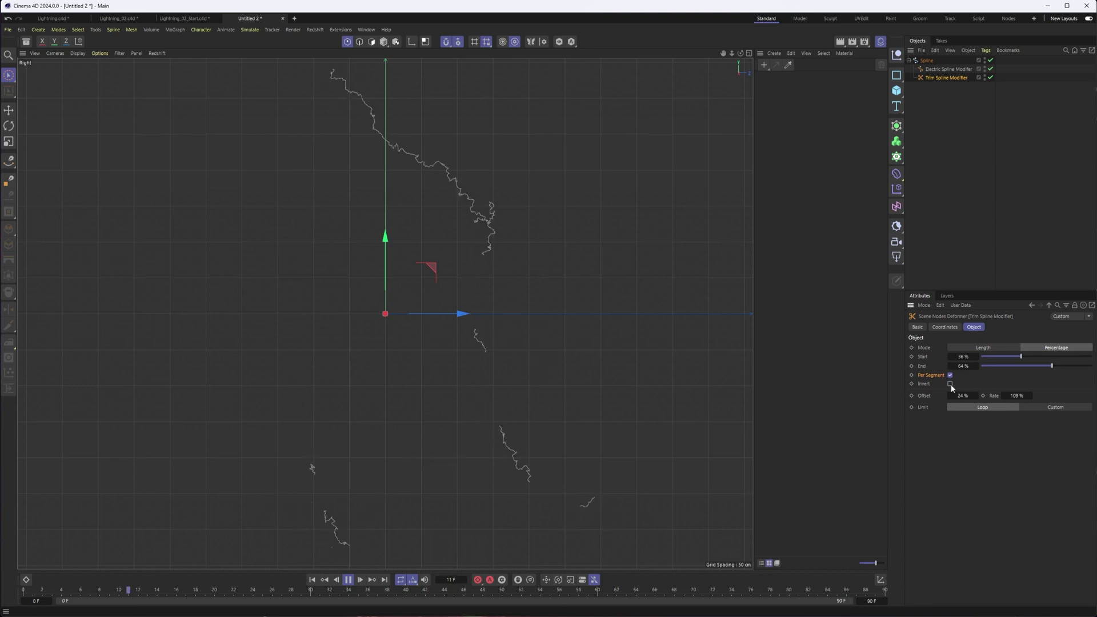
left_click(348, 580)
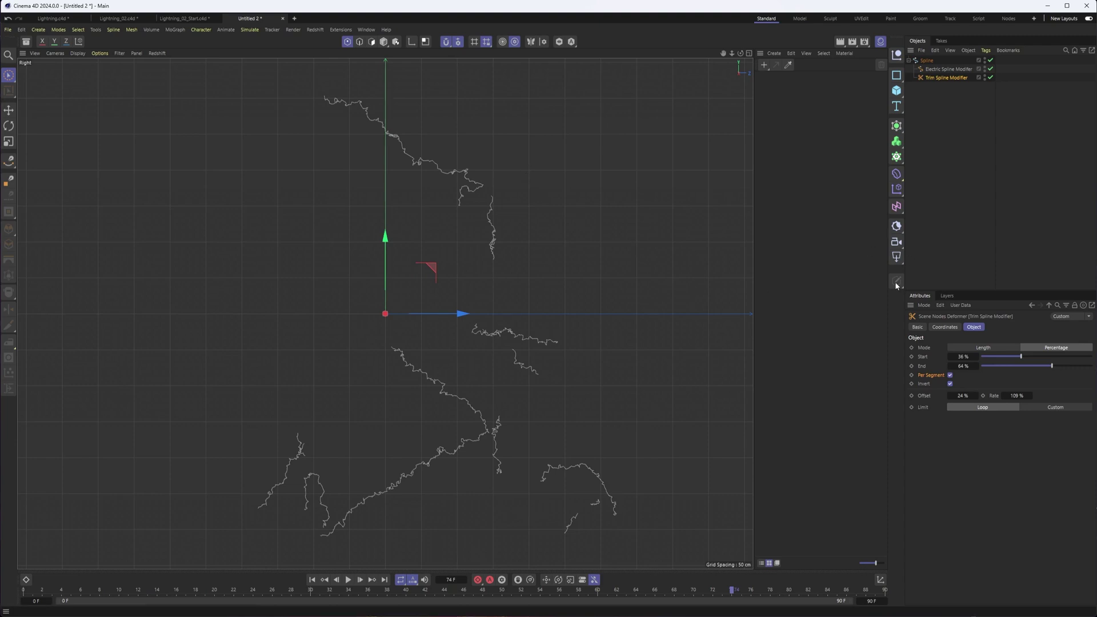
left_click(958, 209)
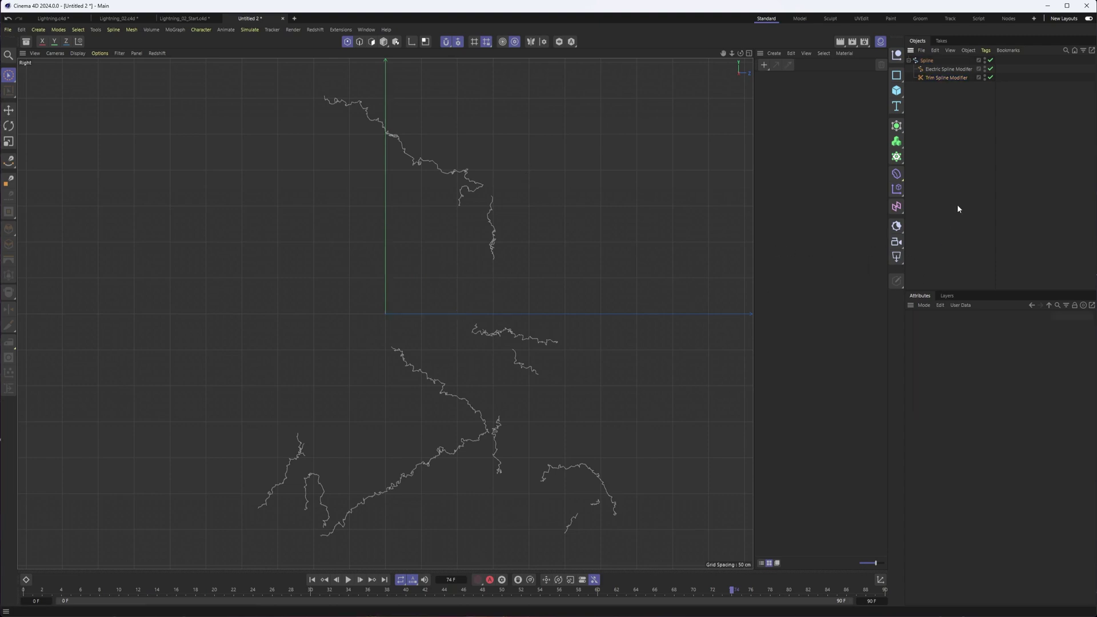